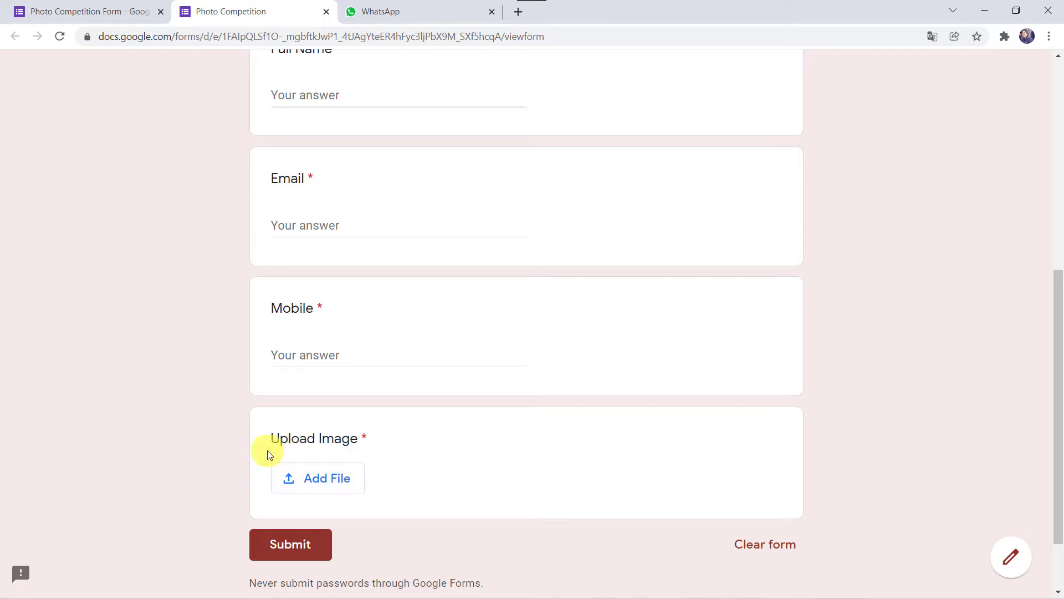
Step: Check the WhatsApp chat before any submission, then return to the Photo Competition form
left_click(451, 7)
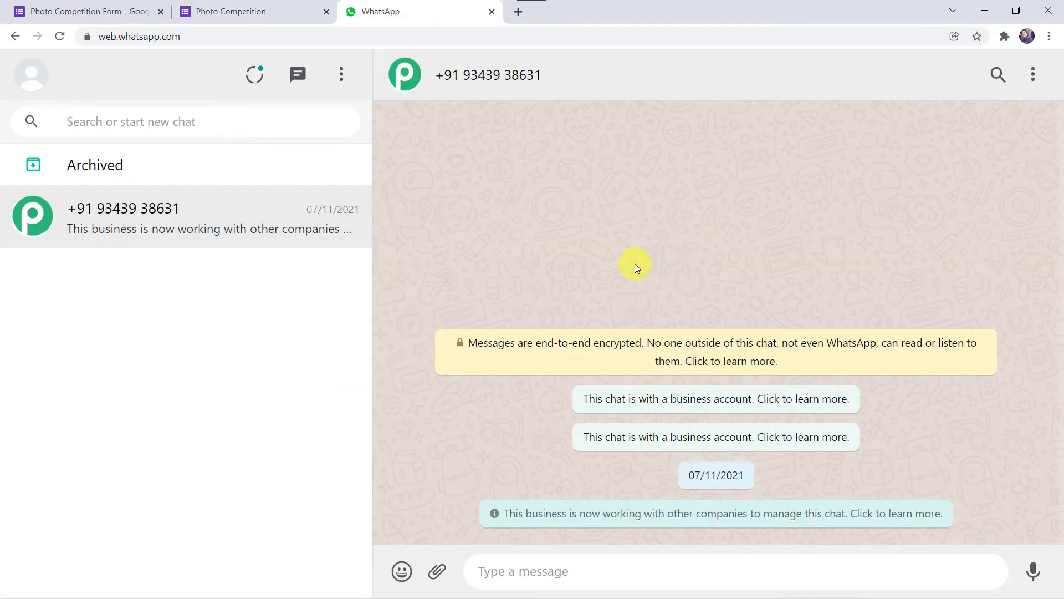
left_click(285, 8)
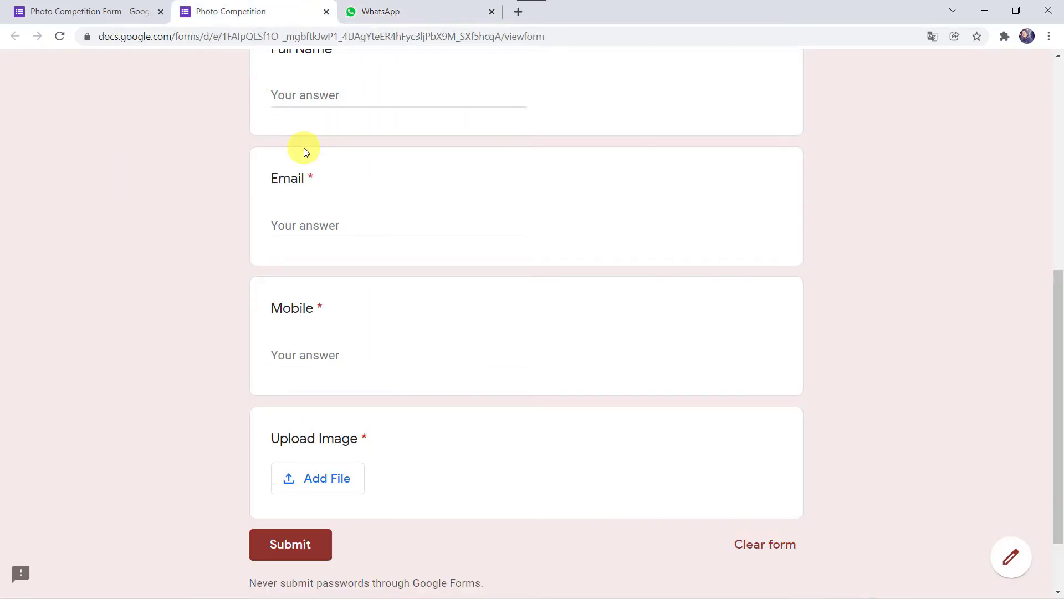
left_click(391, 15)
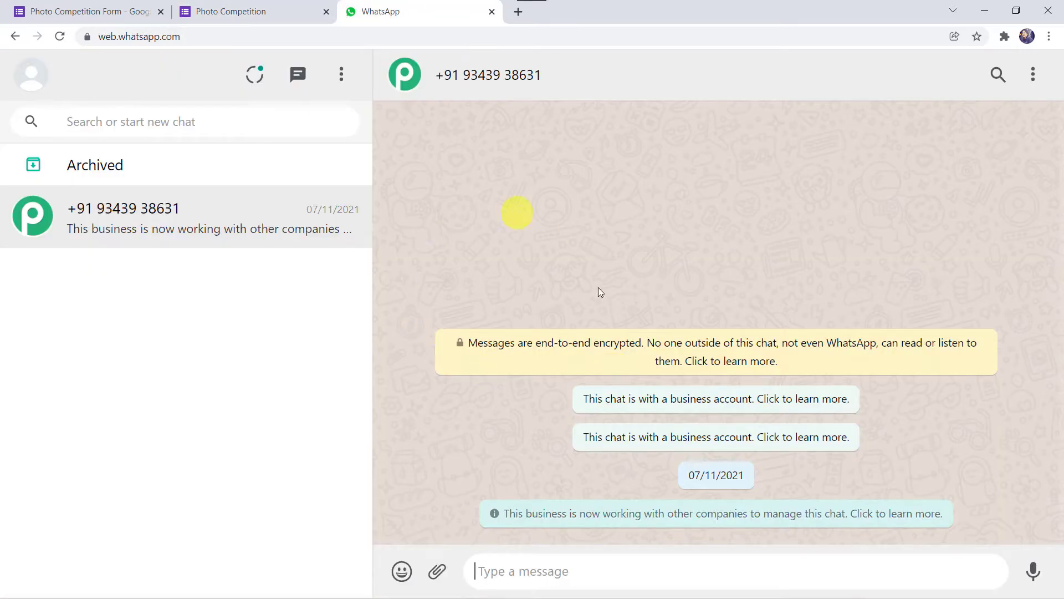
left_click(264, 7)
scroll(174, 190, "up", 2)
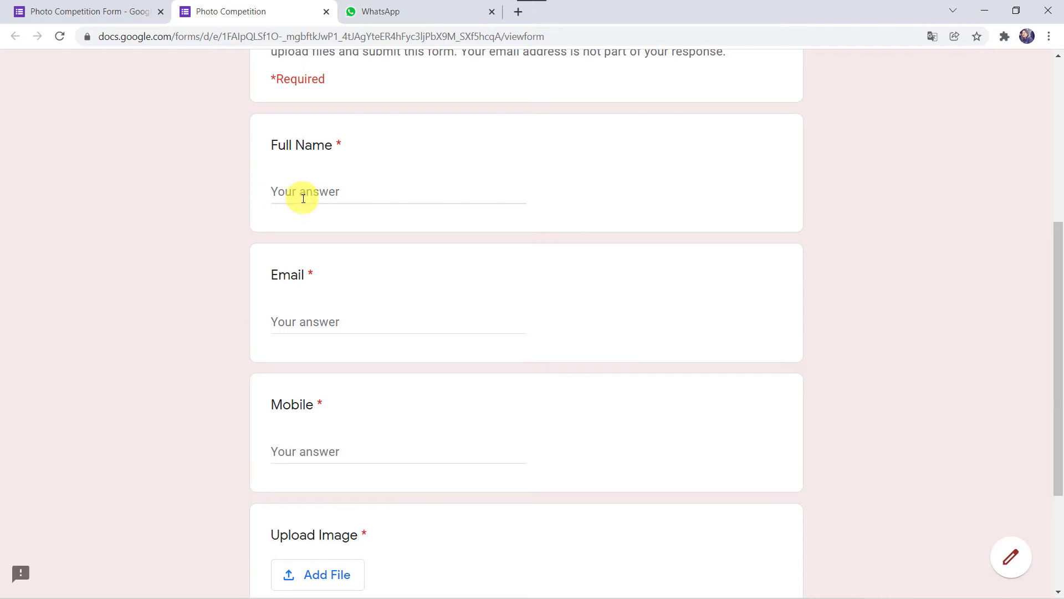
Step: Enter the entrant's full name, e-mail address and mobile number in the form
left_click(295, 197)
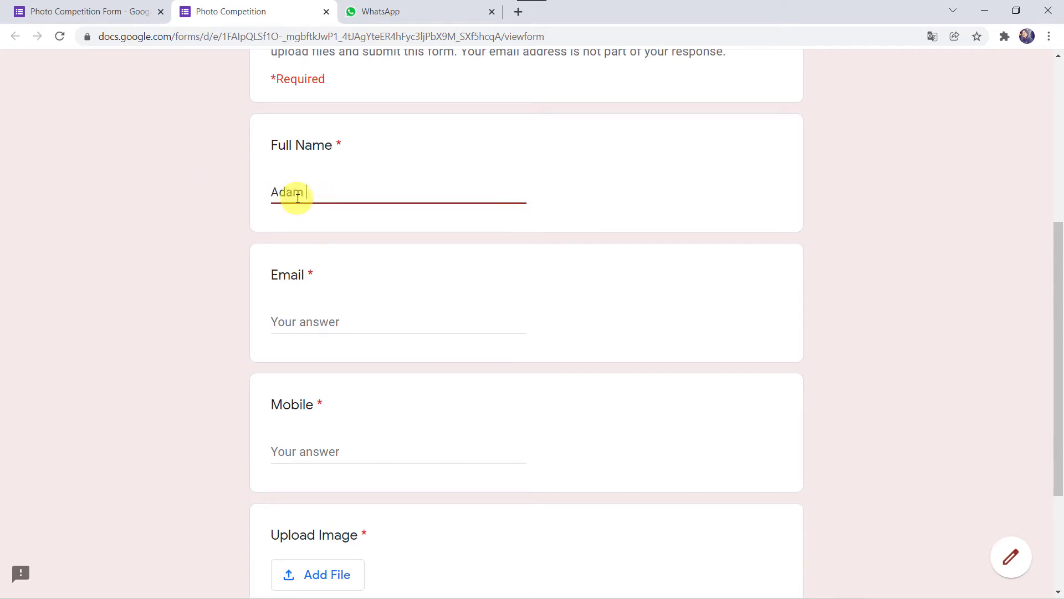
key("Tab")
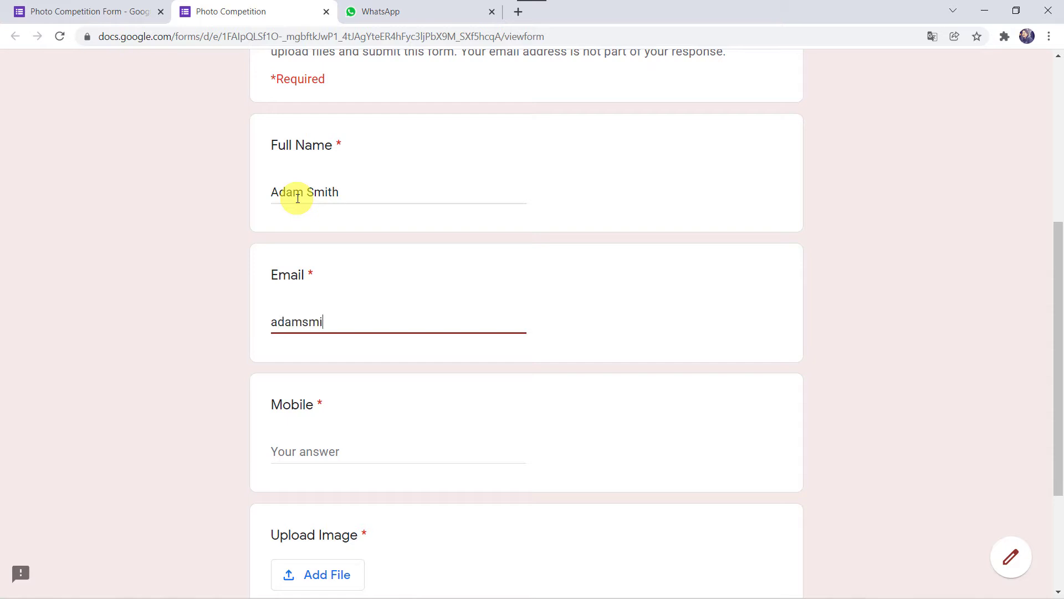
key("Tab")
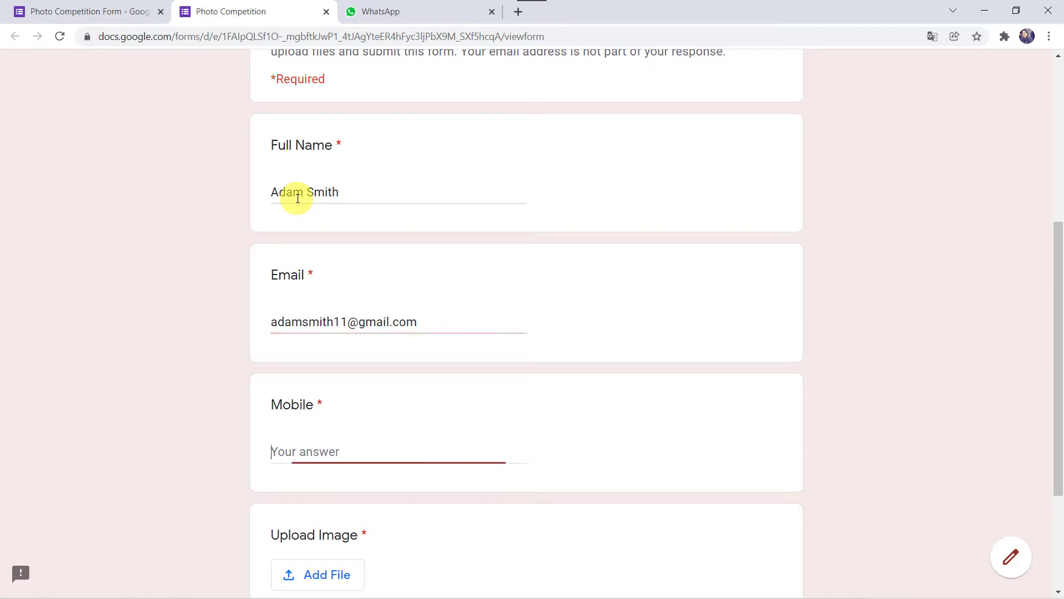
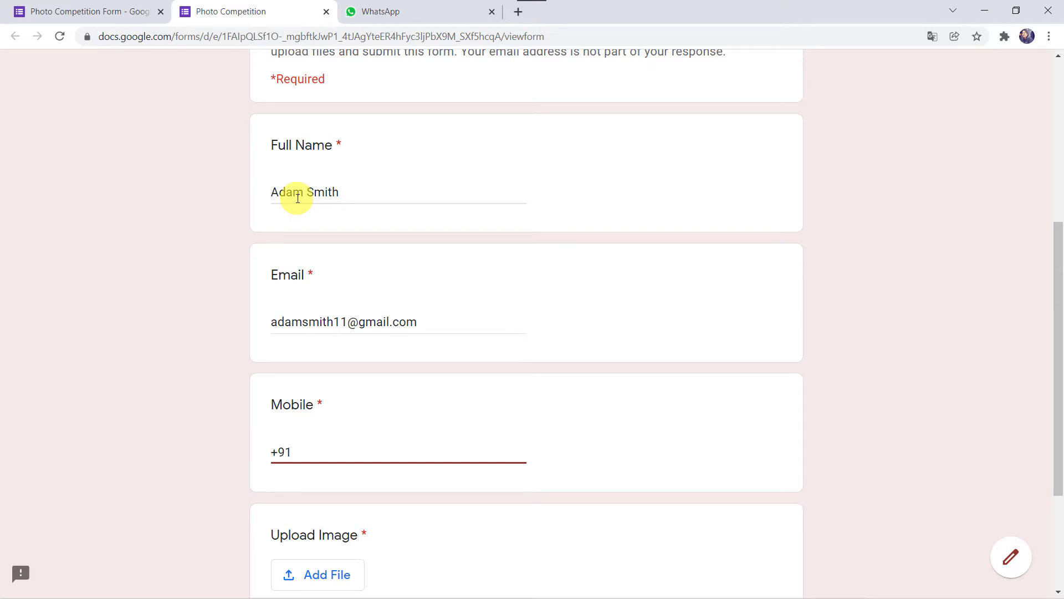
Step: Attach and upload Real Photographer.jpeg as the Upload Image answer
scroll(294, 197, "down", 3)
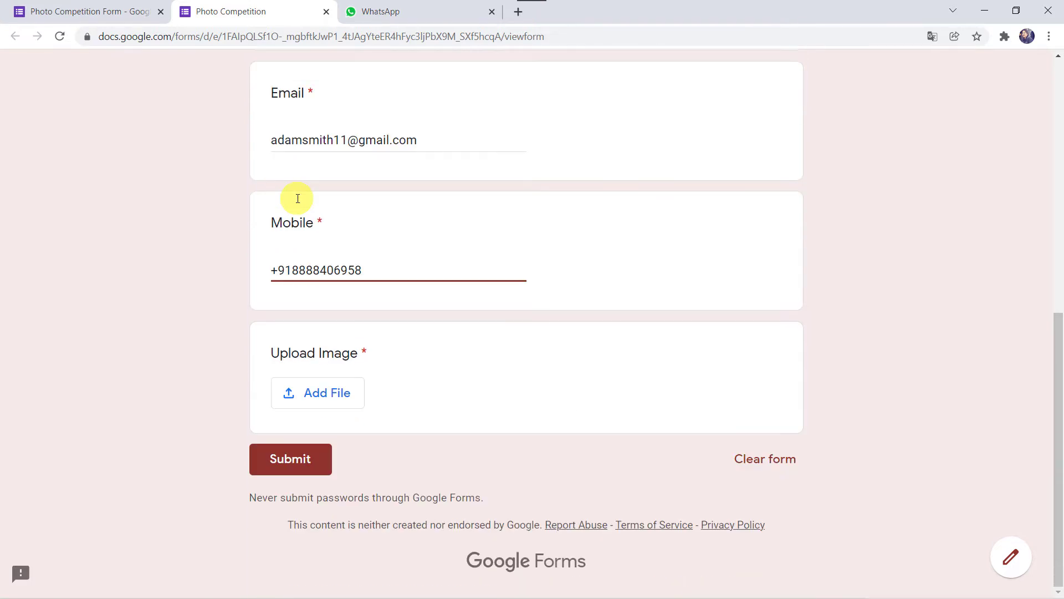
left_click(319, 395)
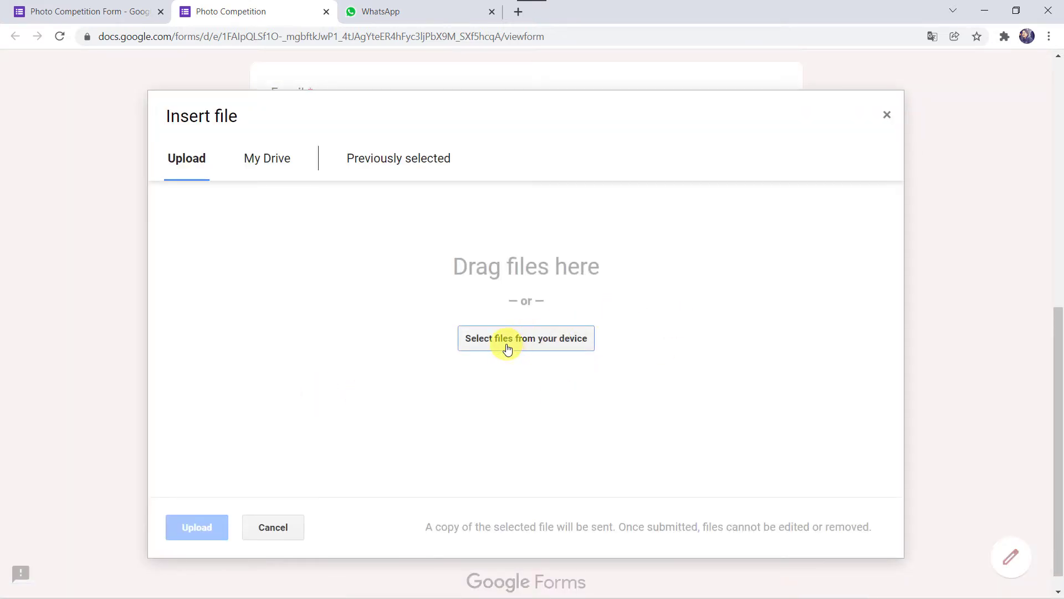
left_click(529, 340)
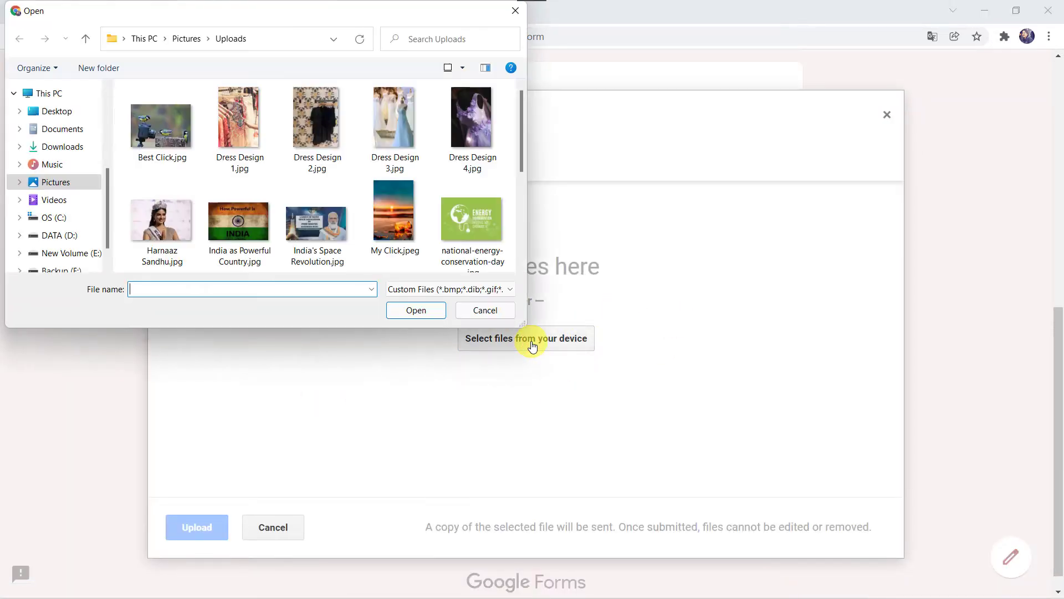
scroll(268, 175, "down", 3)
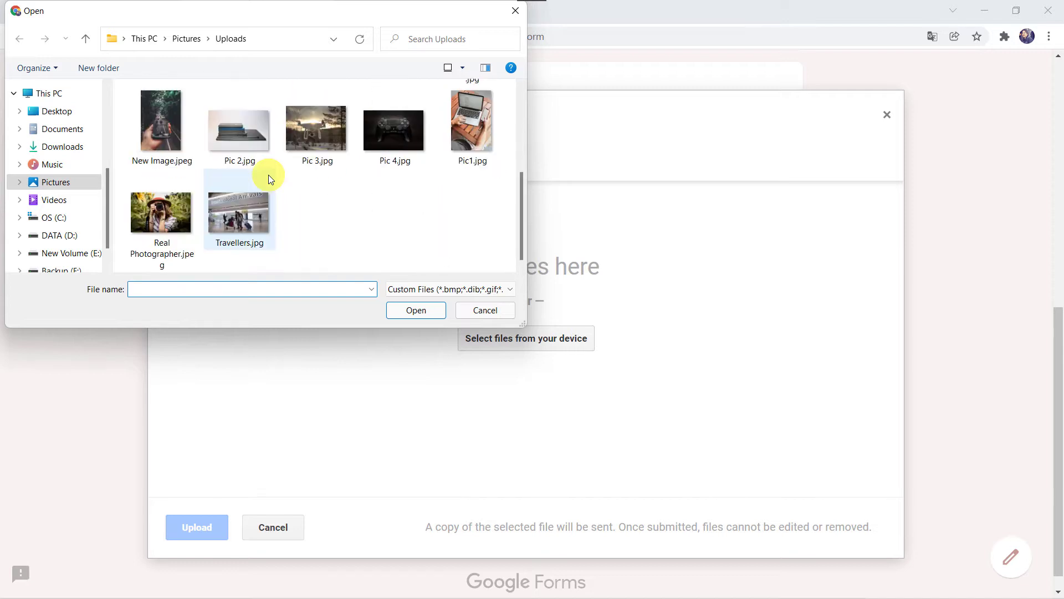
double_click(165, 211)
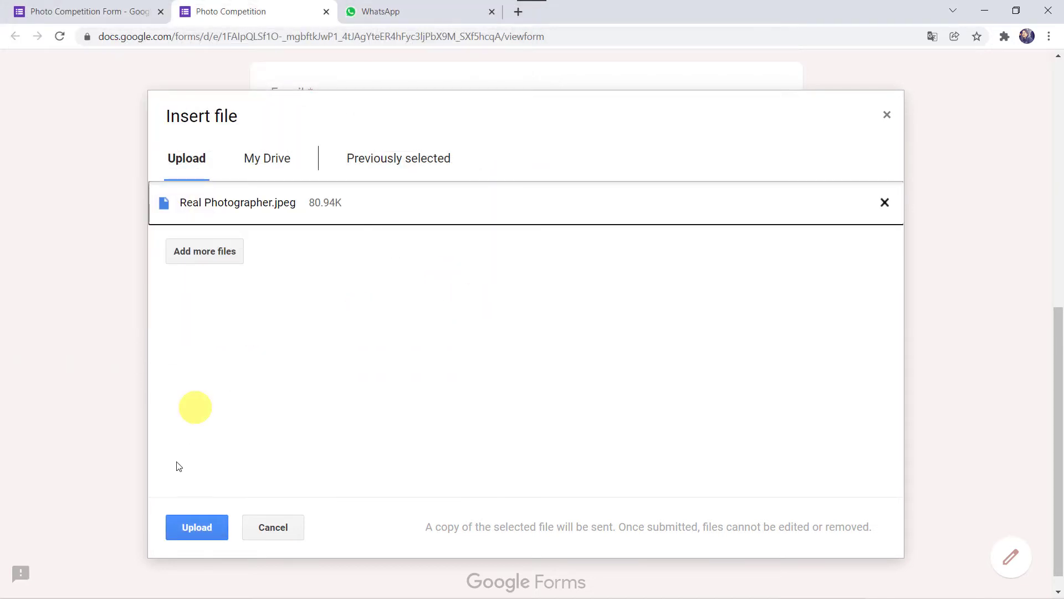
left_click(193, 529)
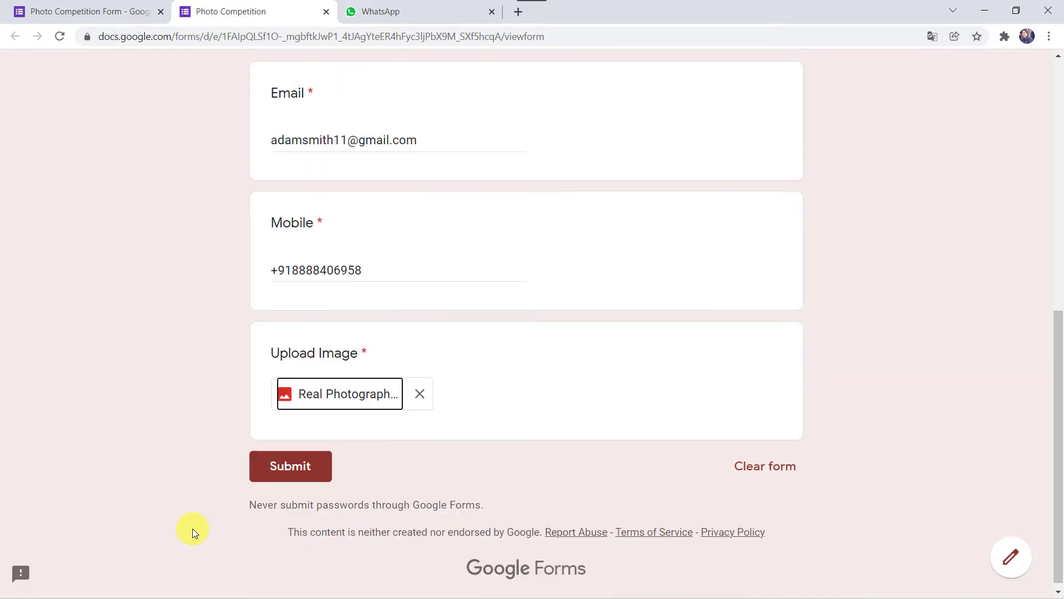
Step: Submit the entry and confirm the WhatsApp template message arrived with the photo and details
left_click(273, 470)
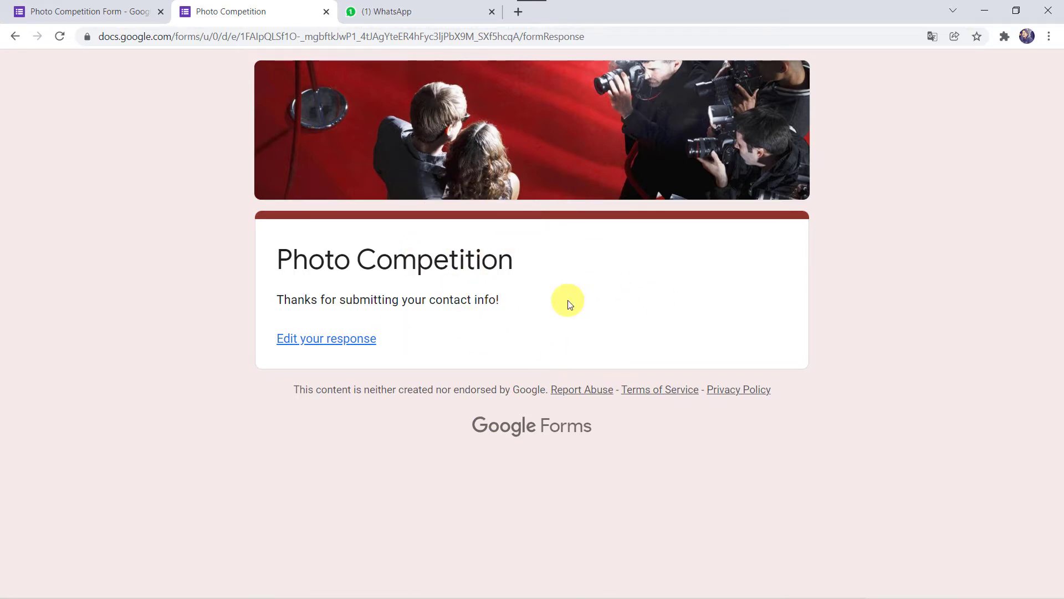
left_click(427, 14)
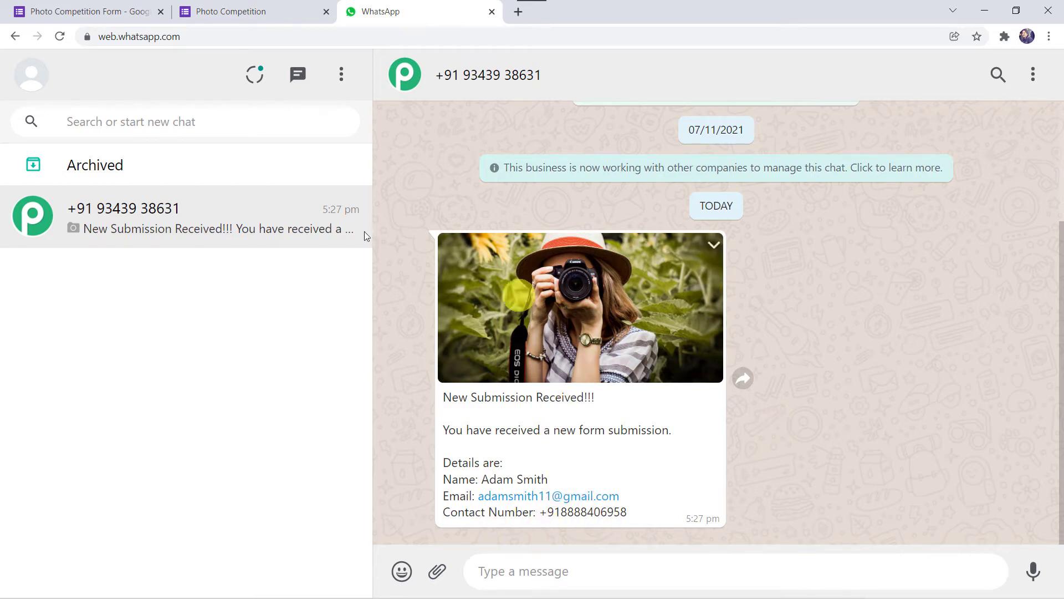
left_click(278, 7)
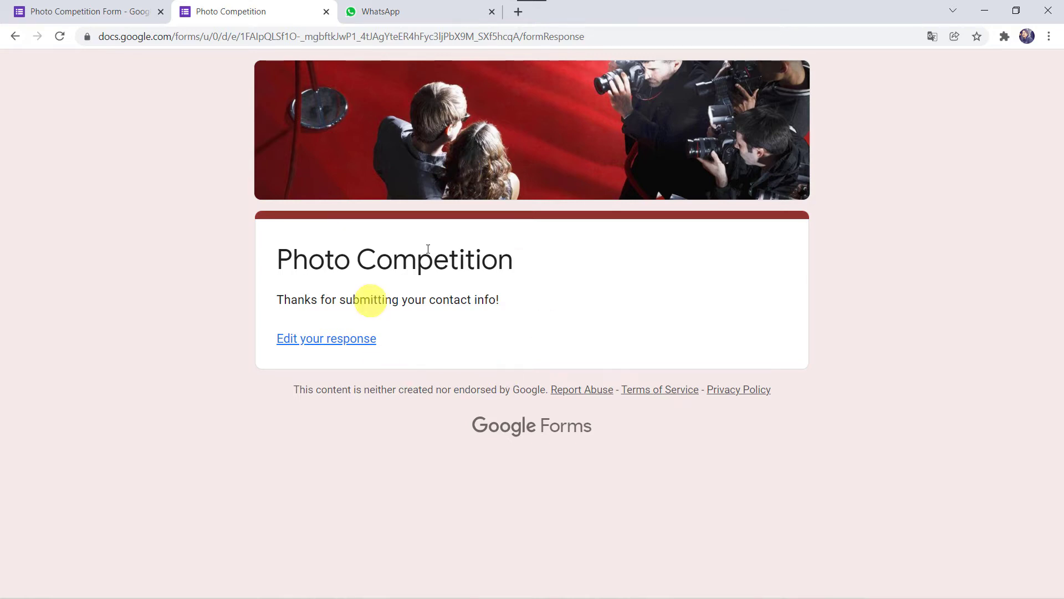
left_click(440, 8)
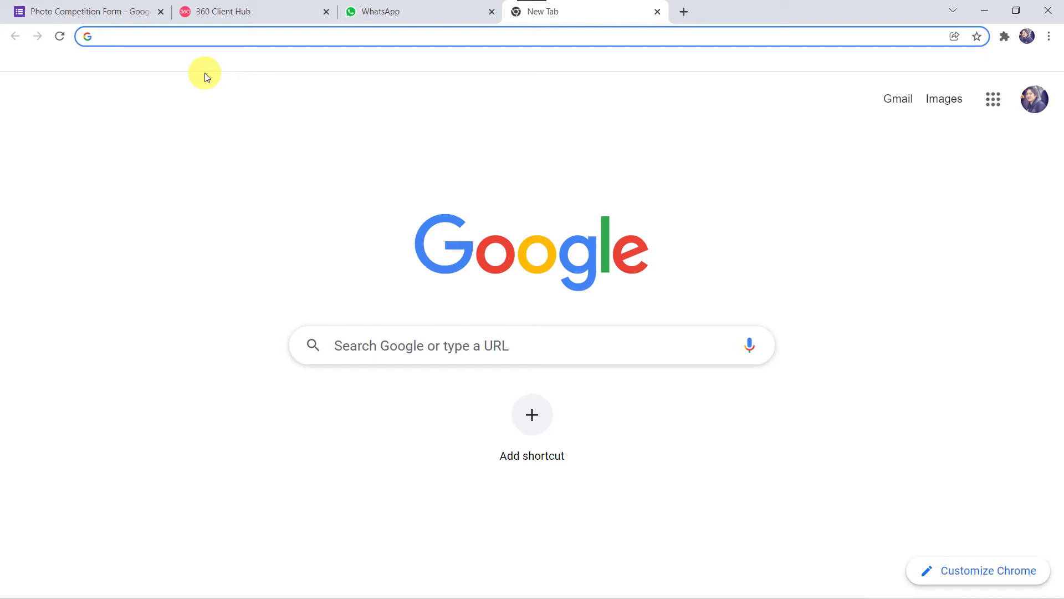
Step: Go to pabbly.com, open the Pabbly Connect product page and sign in to reach All Apps
type("pabbly.com")
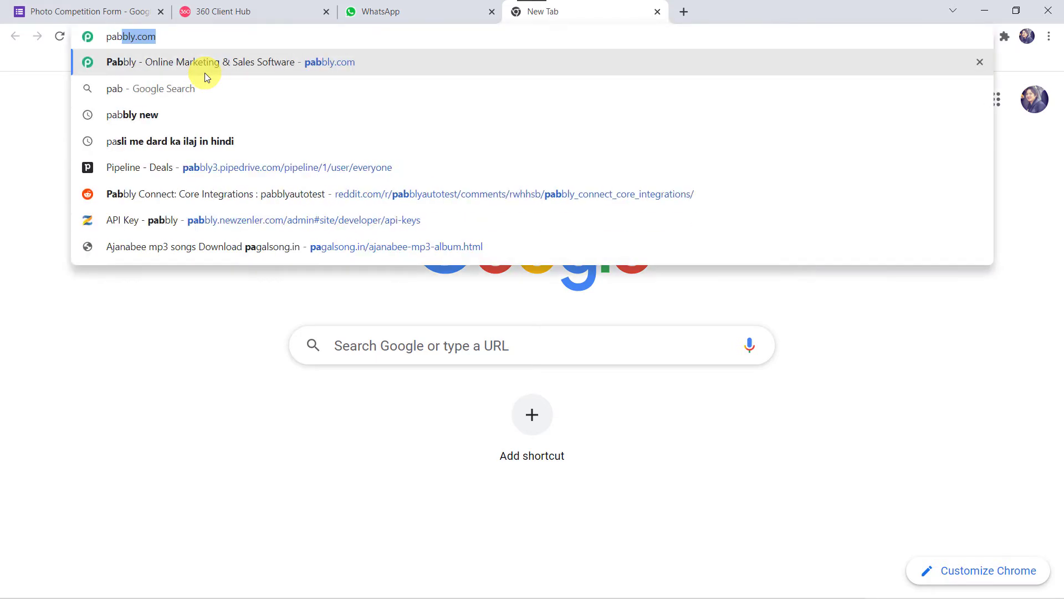
key("Return")
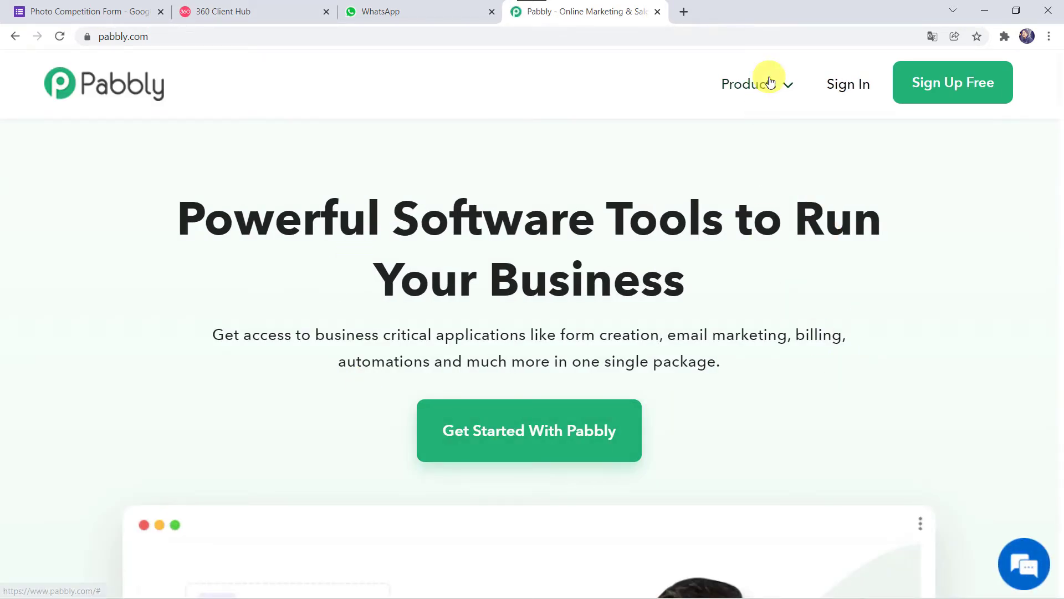
mouse_move(749, 83)
left_click(366, 345)
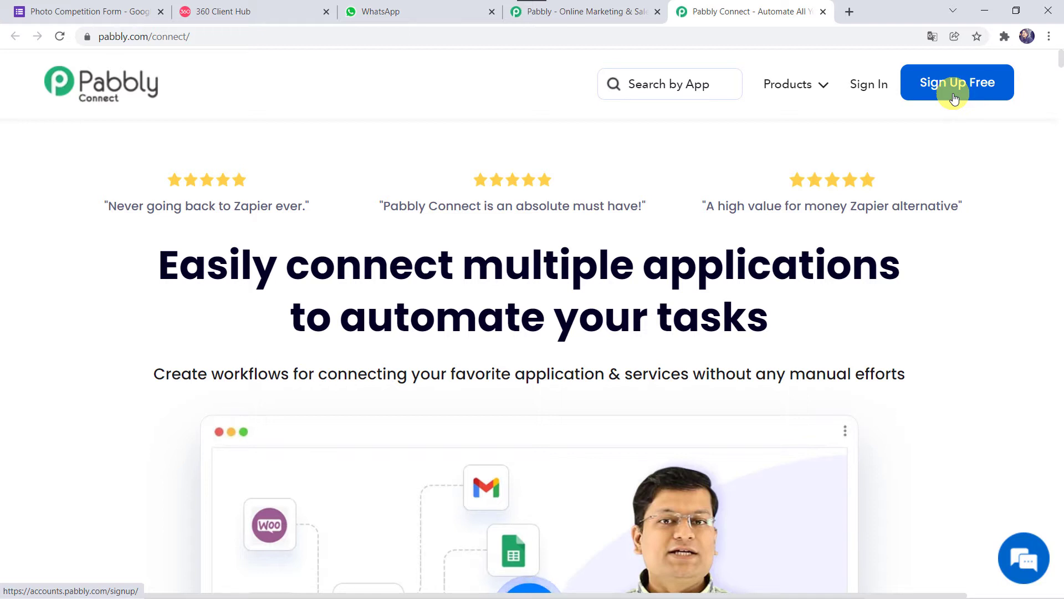
left_click(870, 89)
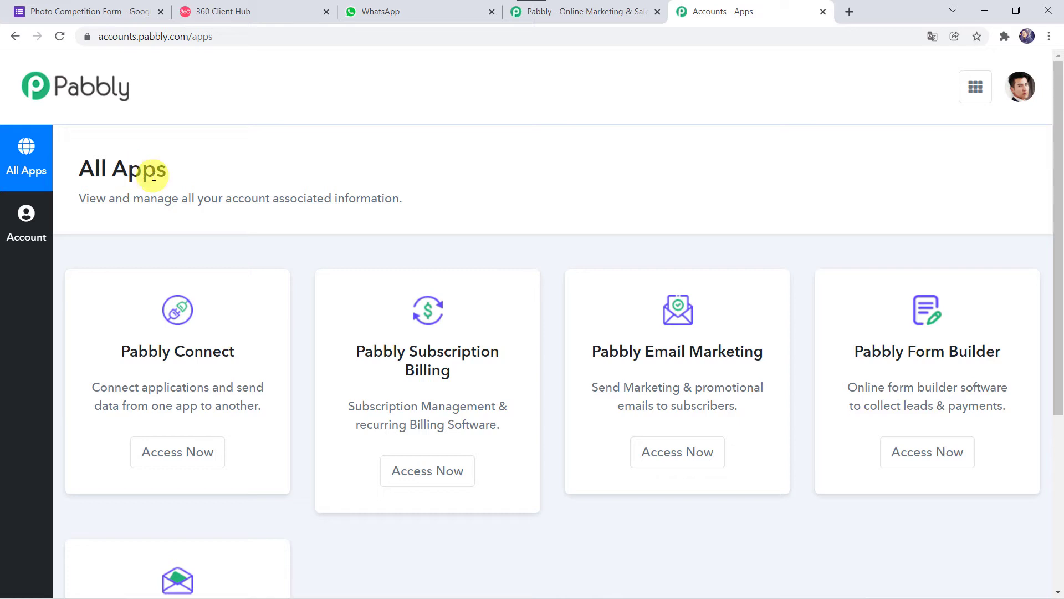
Step: Open Pabbly Connect and create a workflow named 'Send Google Forms Images on WhatsApp'
left_click(168, 451)
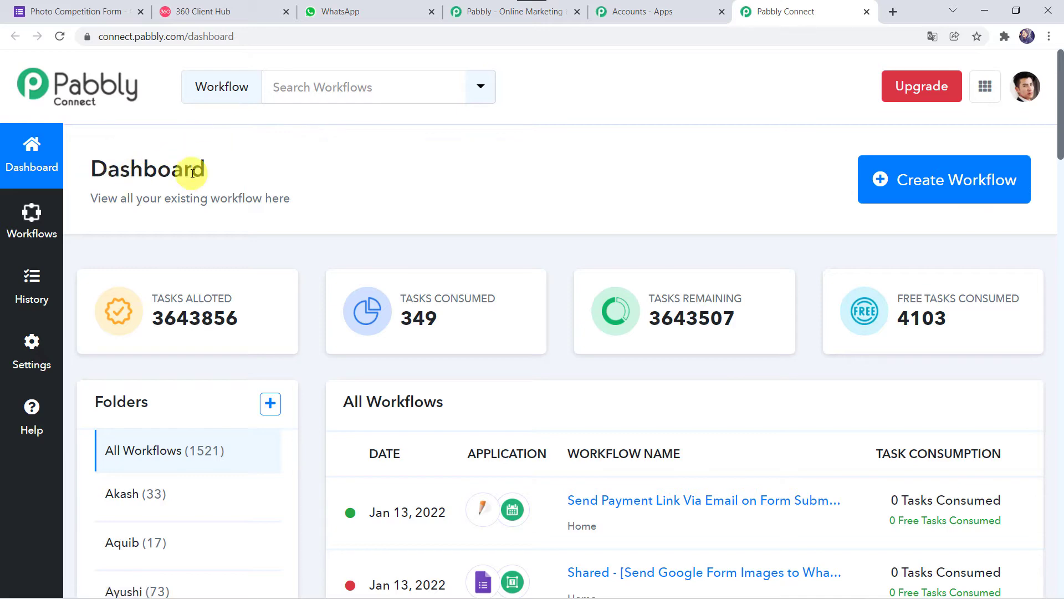
scroll(608, 398, "down", 8)
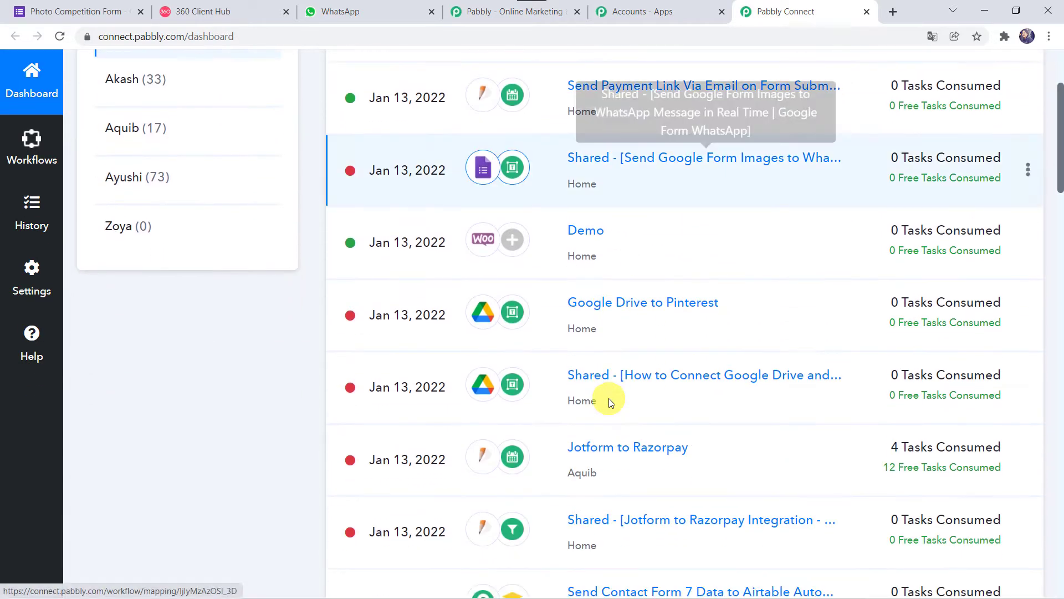
scroll(608, 398, "up", 8)
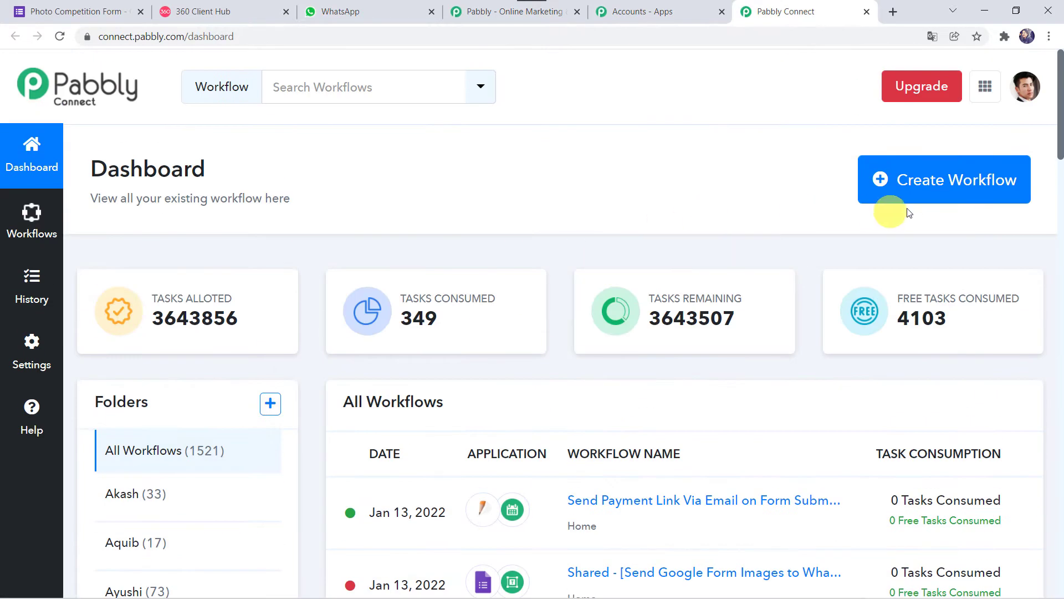
left_click(940, 187)
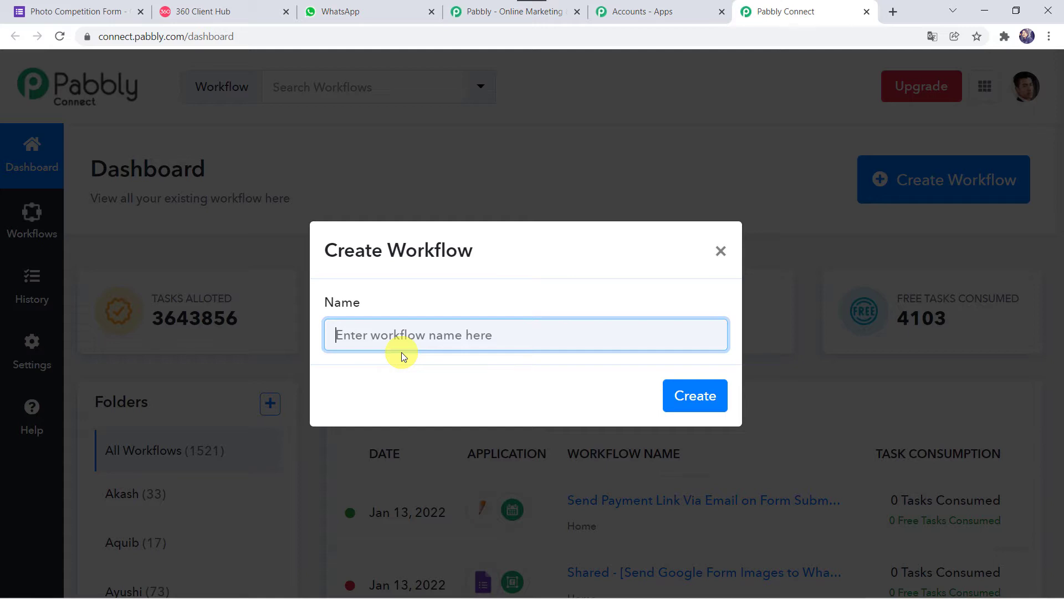
type("Send ")
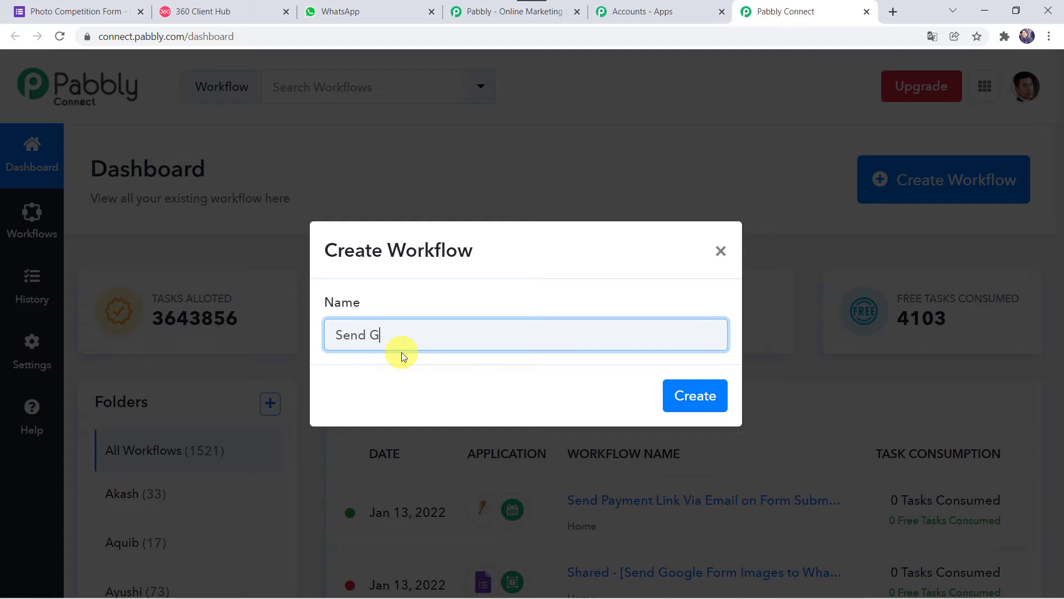
type("Google Forms Images on WhatsApp")
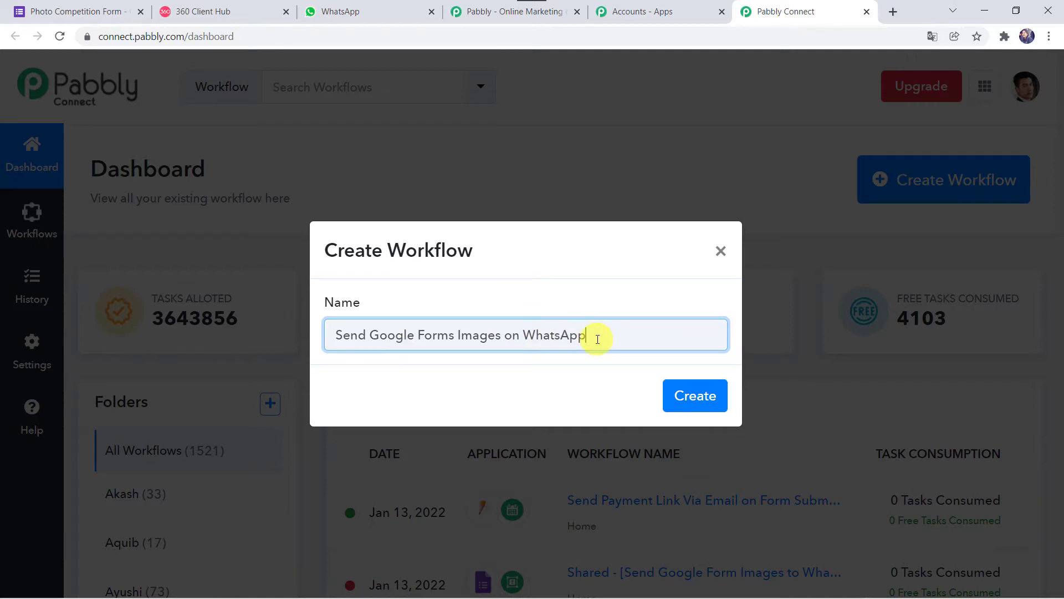
left_click(714, 405)
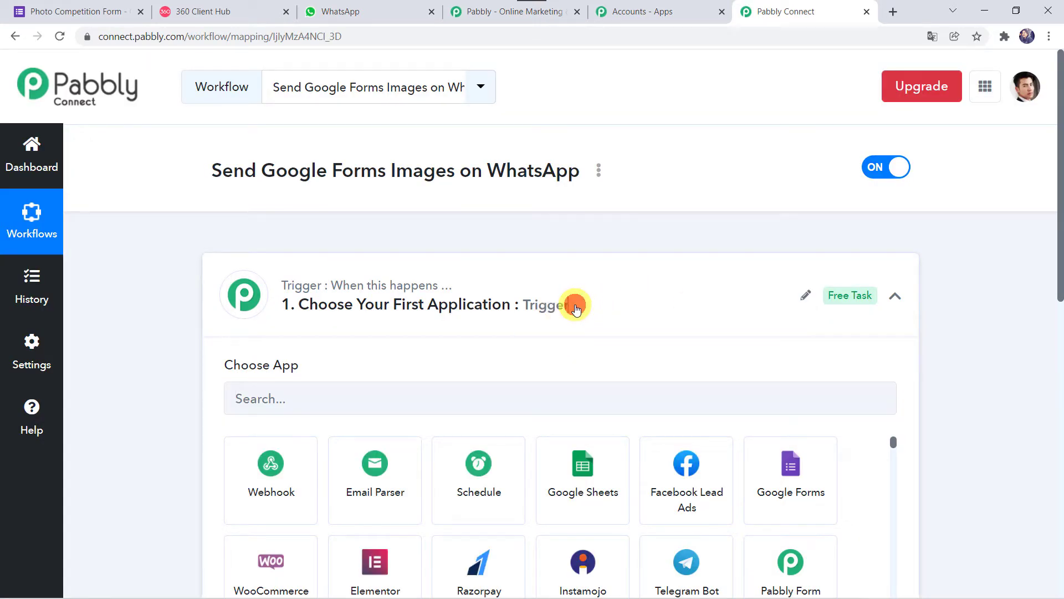
left_click(576, 308)
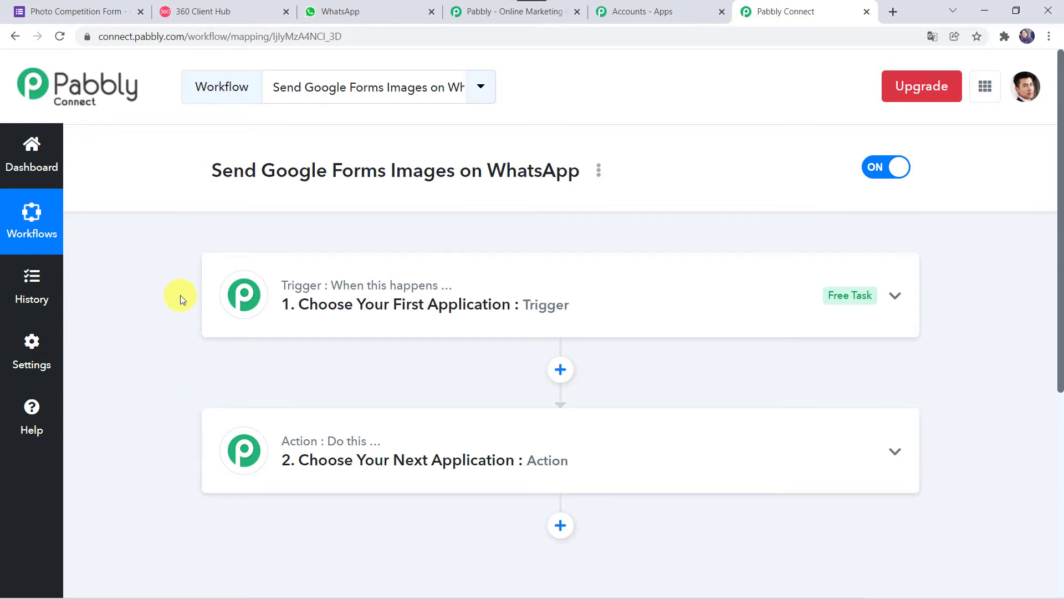
Step: Set the trigger app to Google Forms with the New Response Received event and review the webhook instructions
left_click(547, 289)
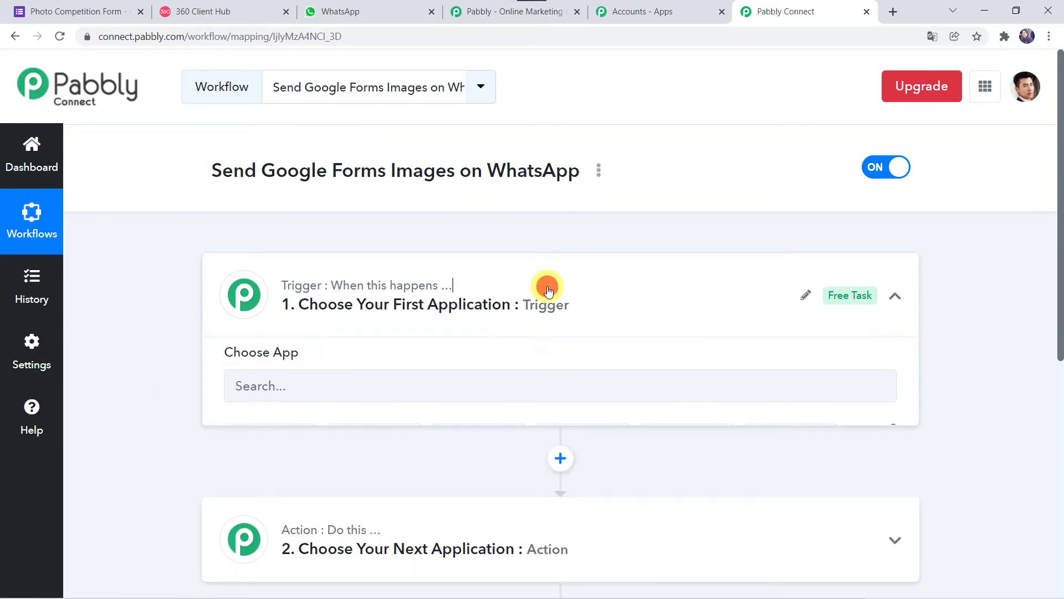
left_click(317, 394)
type("Goo")
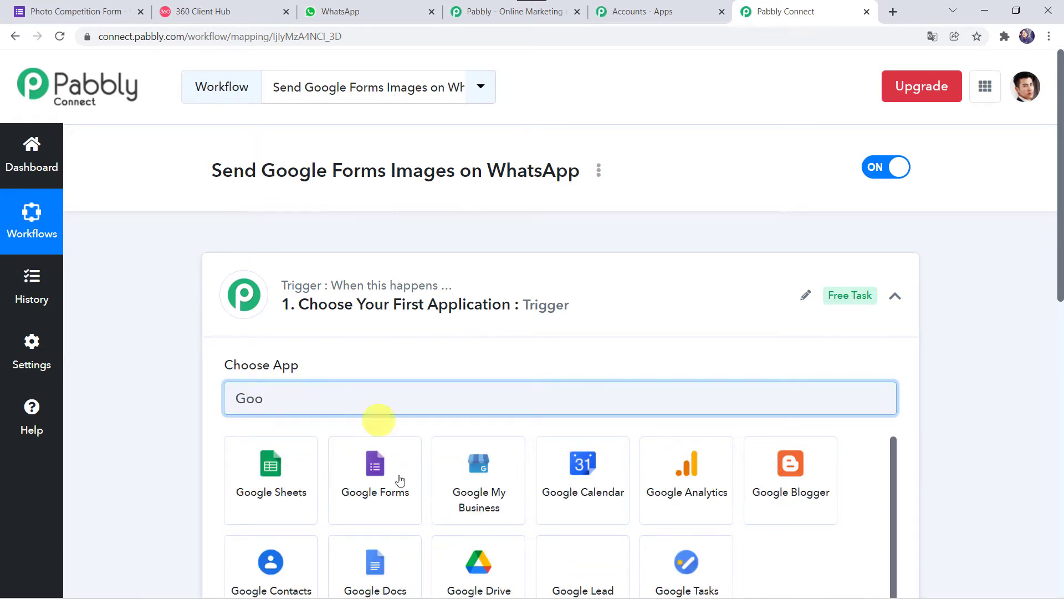
left_click(393, 491)
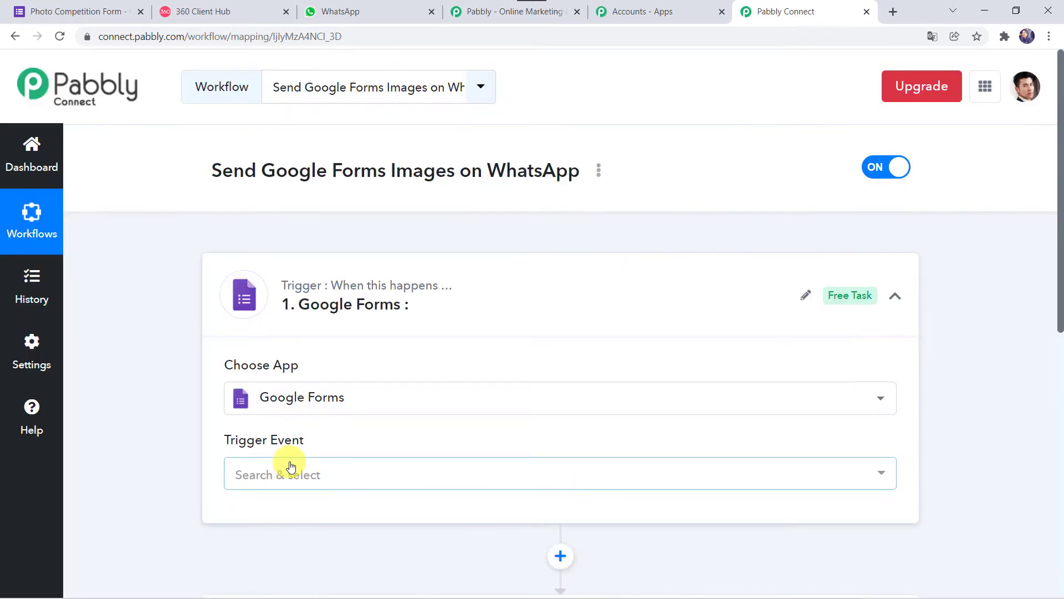
scroll(286, 468, "down", 3)
left_click(271, 348)
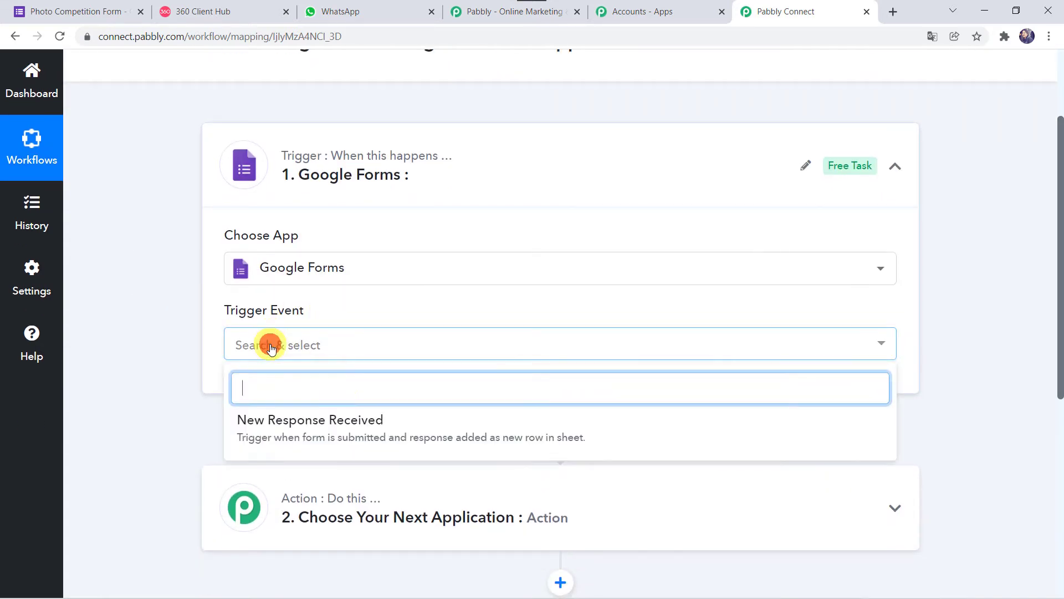
left_click(355, 429)
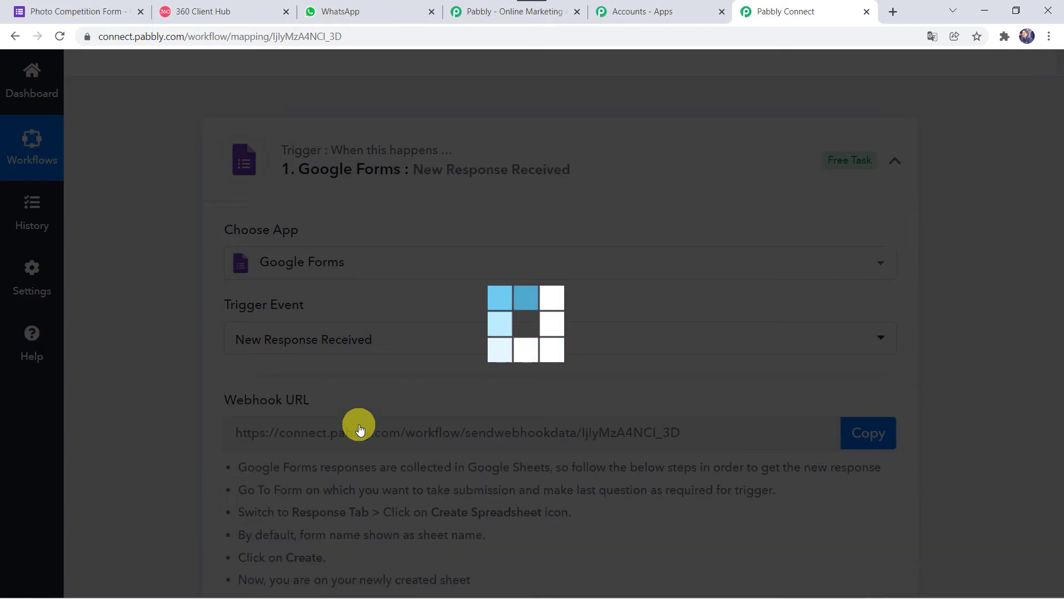
scroll(250, 419, "down", 3)
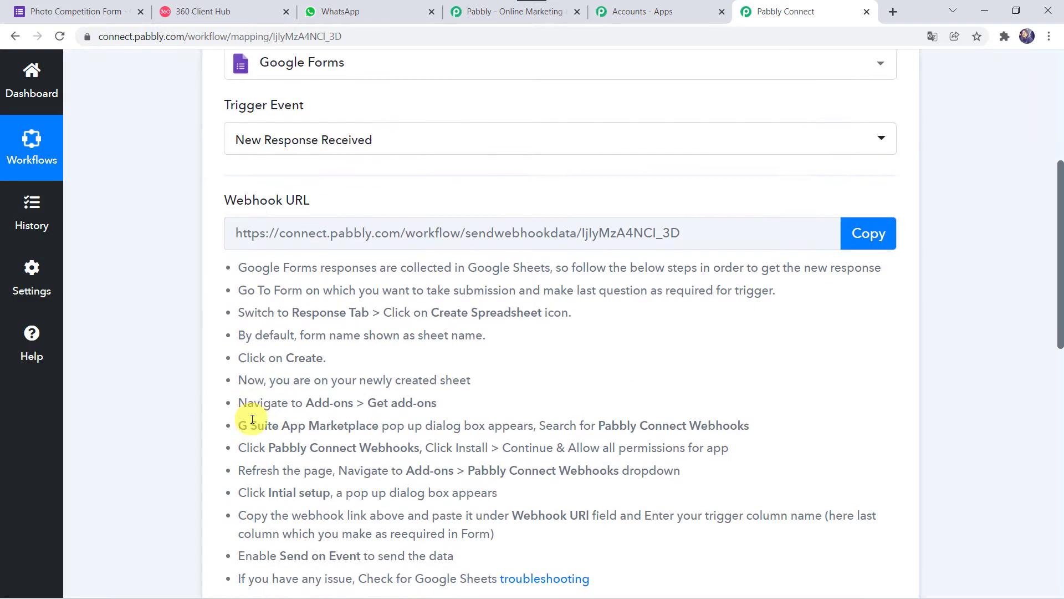
scroll(252, 420, "down", 1)
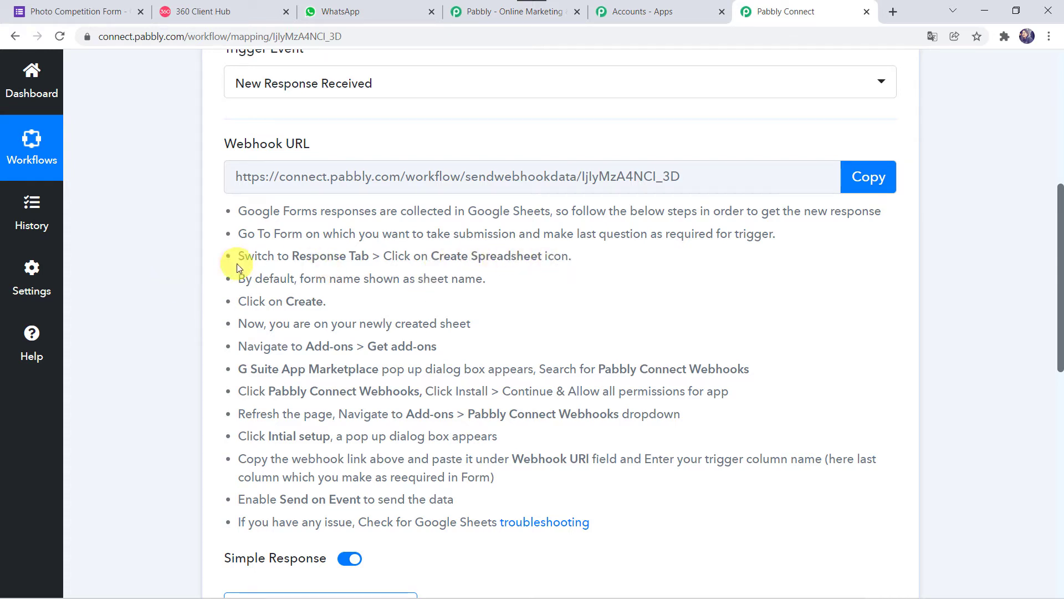
Step: Inspect the Upload Image question's file settings and open its Google Drive responses folder
left_click(83, 16)
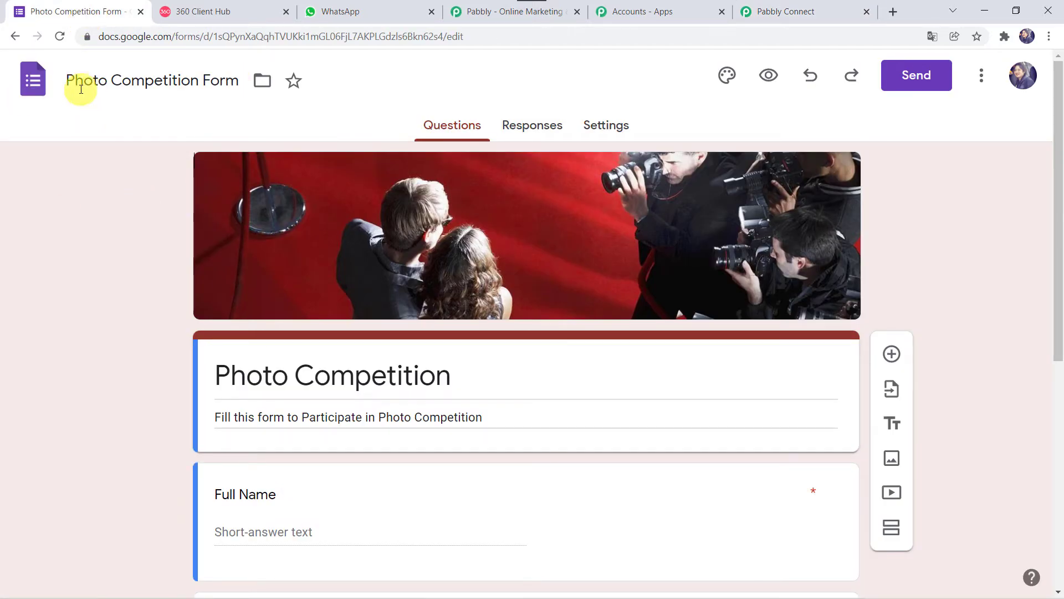
scroll(152, 387, "down", 5)
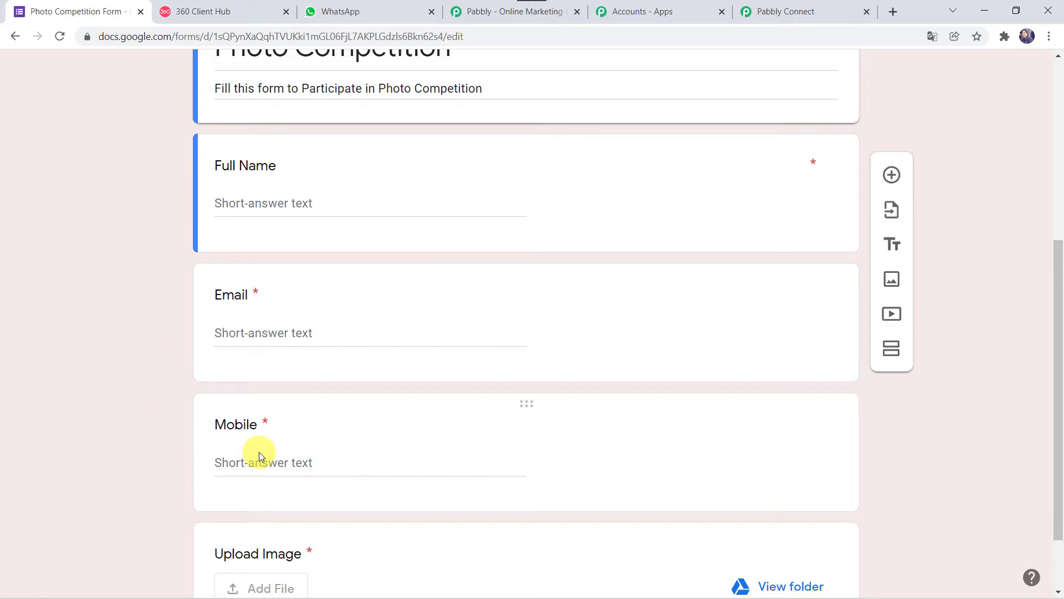
scroll(134, 491, "down", 2)
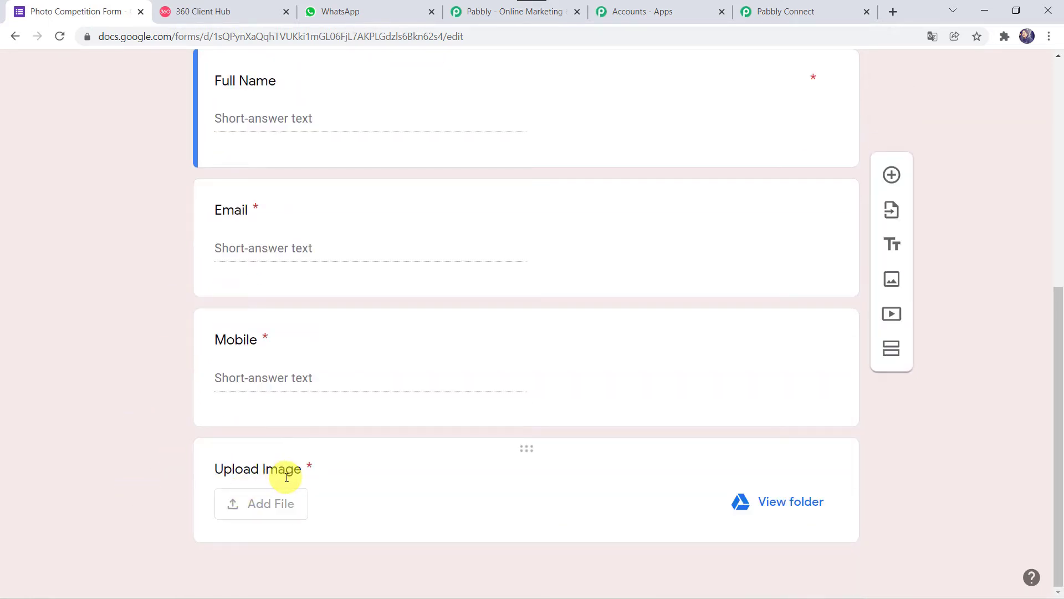
left_click(374, 471)
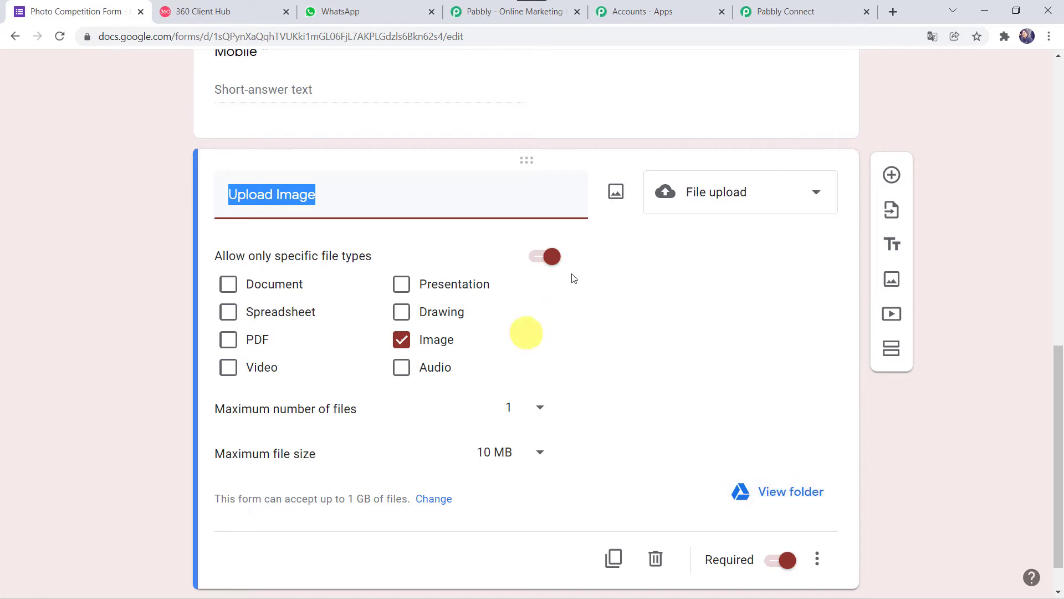
left_click(782, 497)
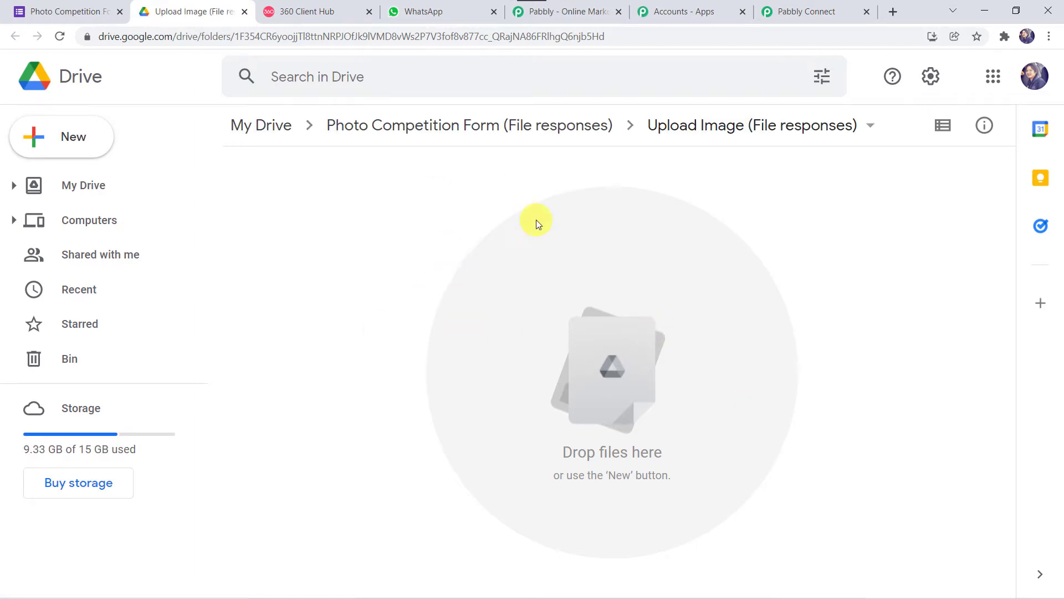
Step: Share the Upload Image (File responses) folder so anyone with the link can view it
left_click(450, 124)
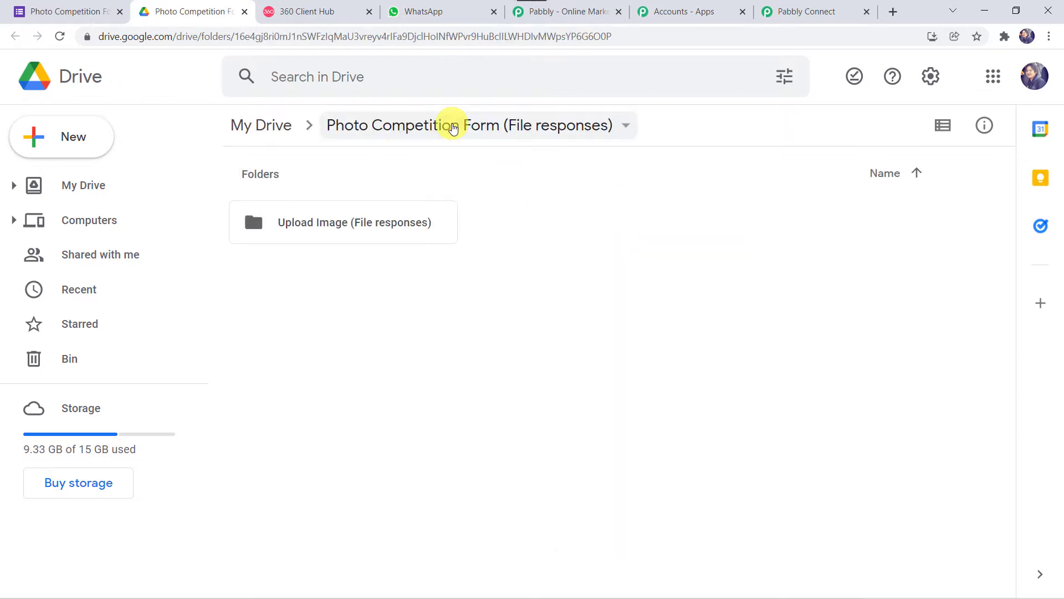
right_click(396, 230)
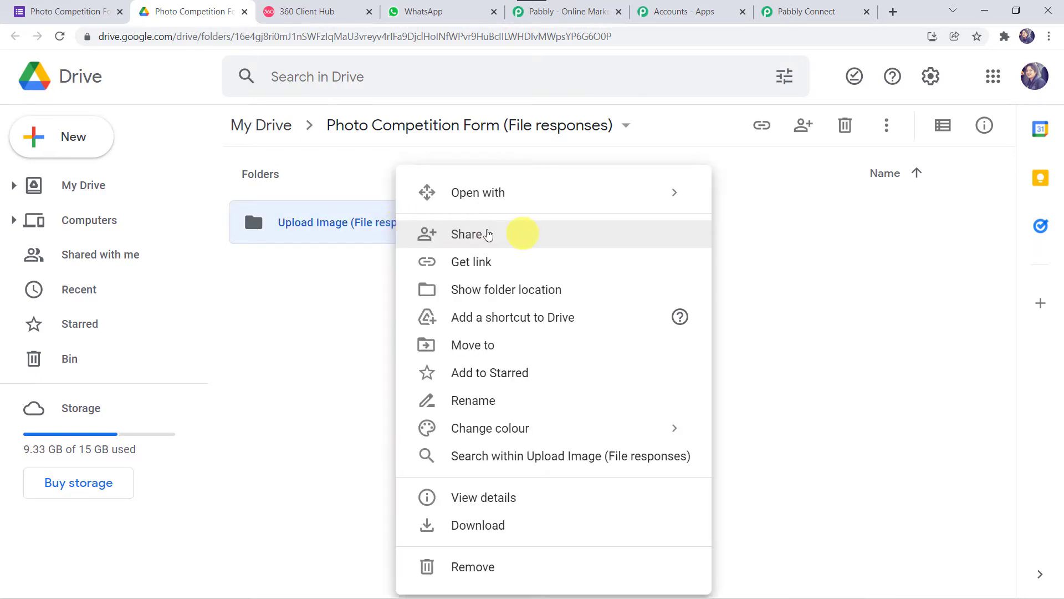
left_click(480, 237)
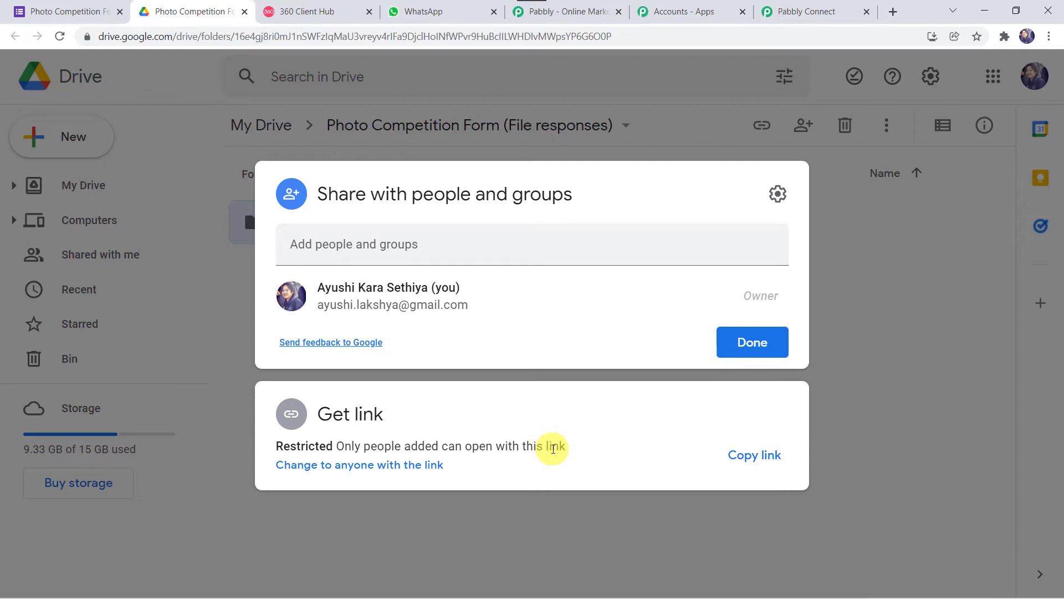
left_click(349, 470)
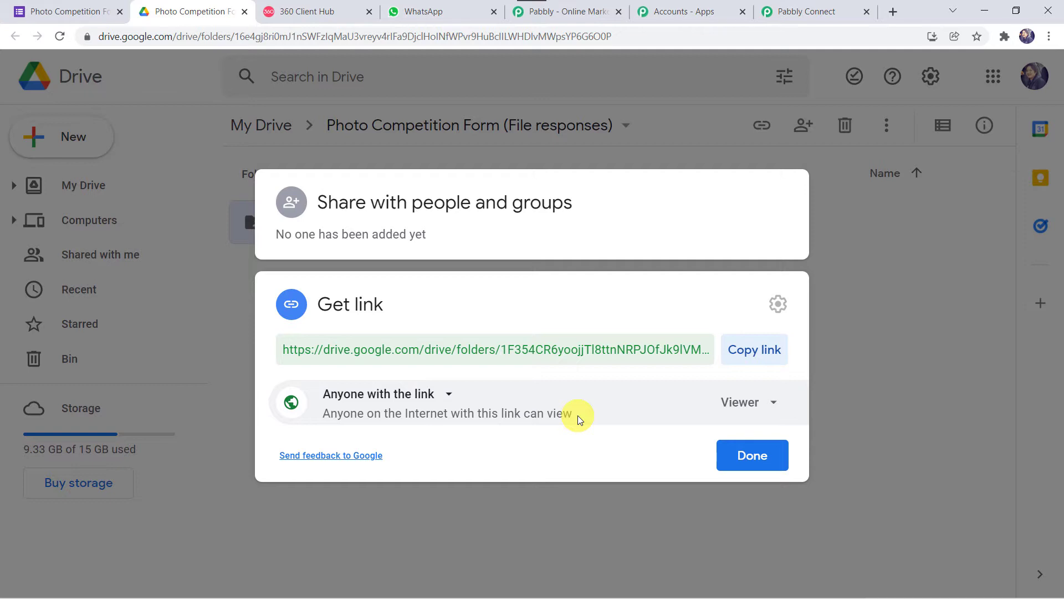
left_click(744, 463)
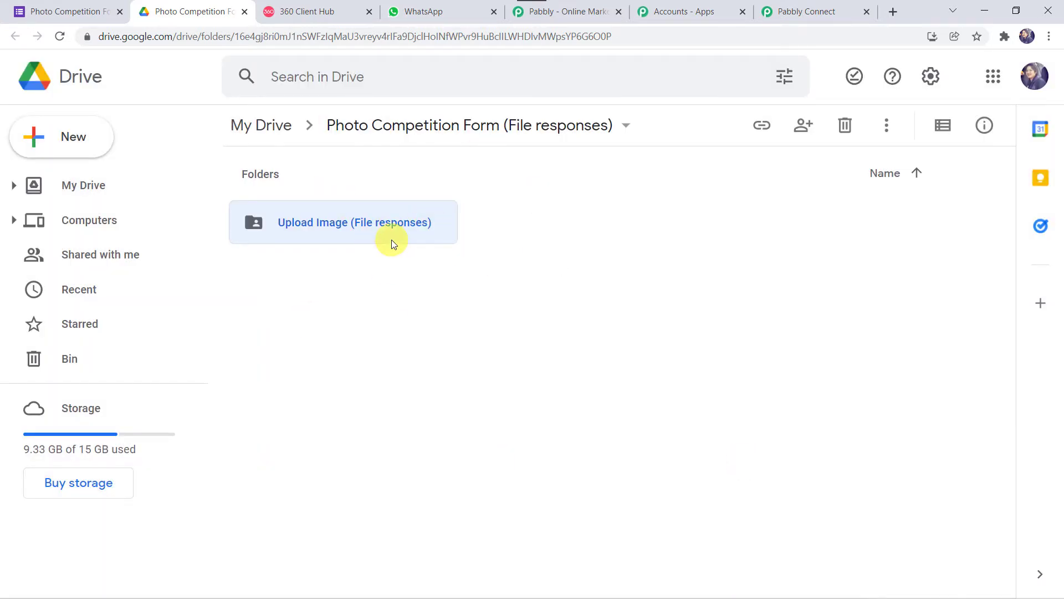
Step: Open the form's Responses and preview the live form to check the filled answers
left_click(71, 11)
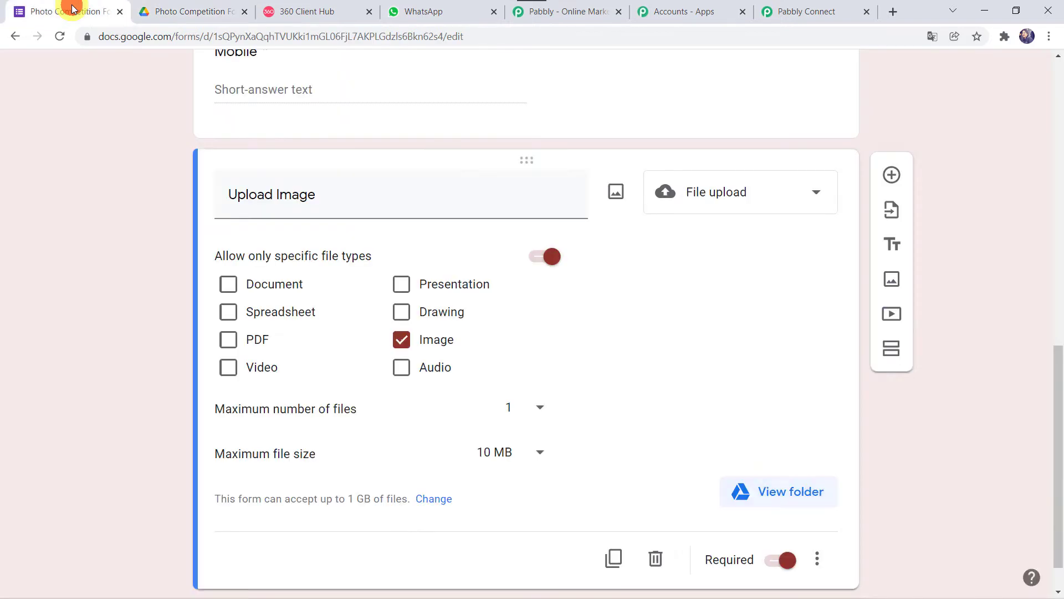
scroll(133, 201, "up", 10)
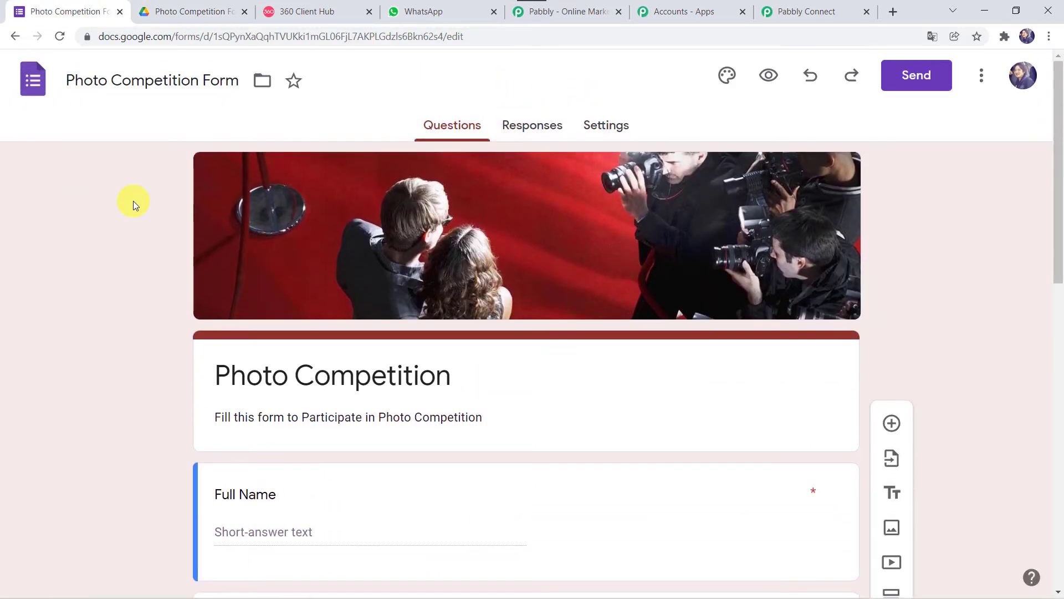
left_click(534, 127)
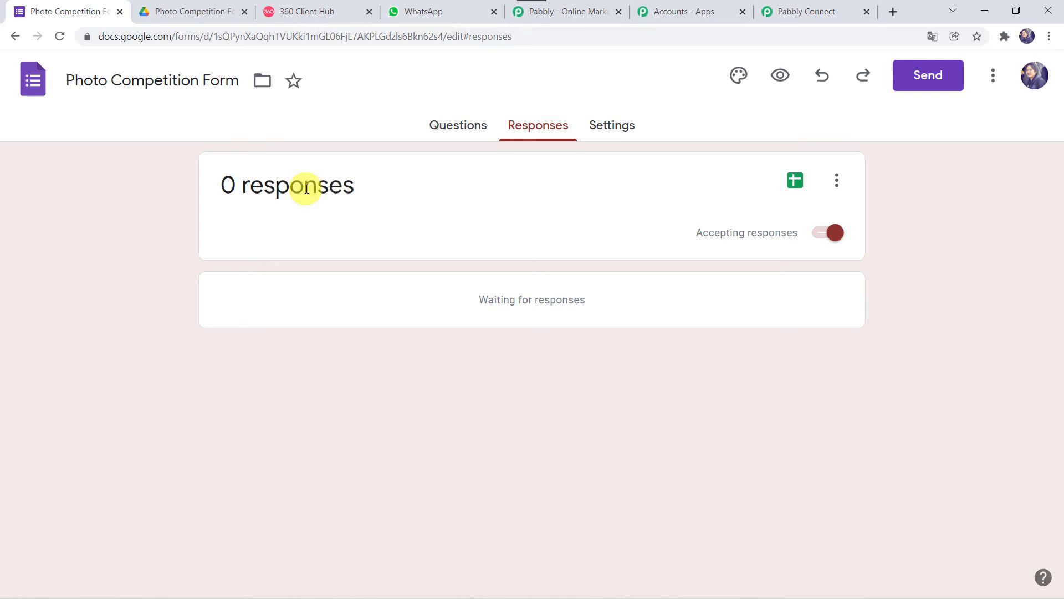
left_click(780, 75)
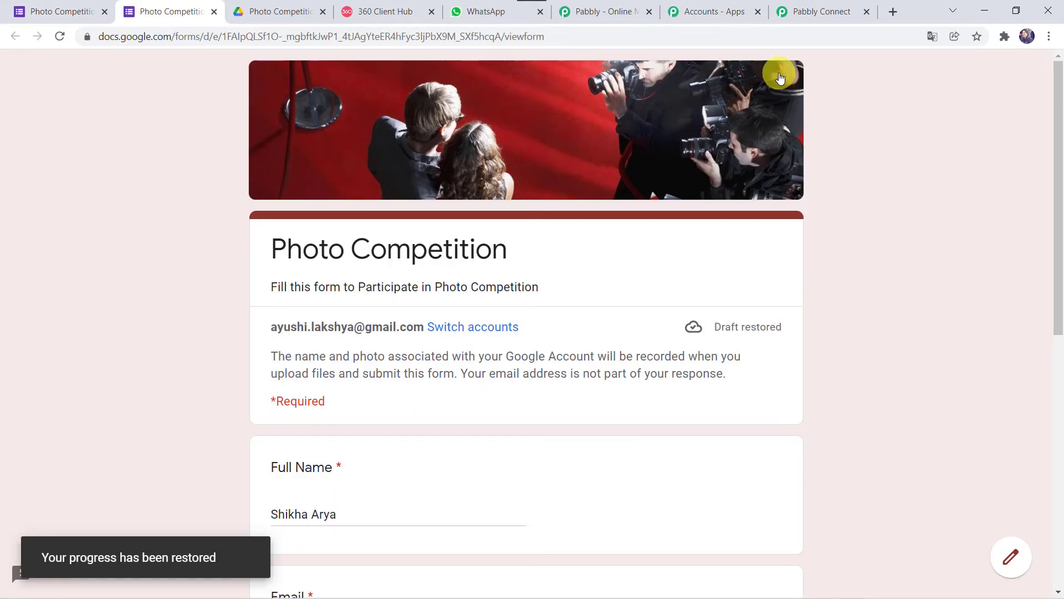
scroll(219, 283, "down", 4)
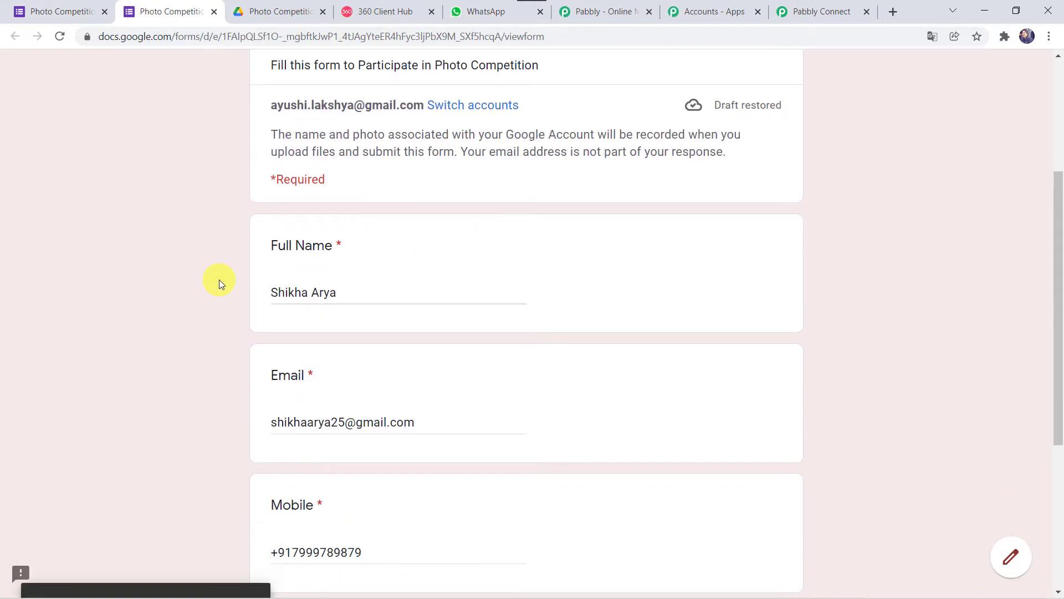
left_click(326, 296)
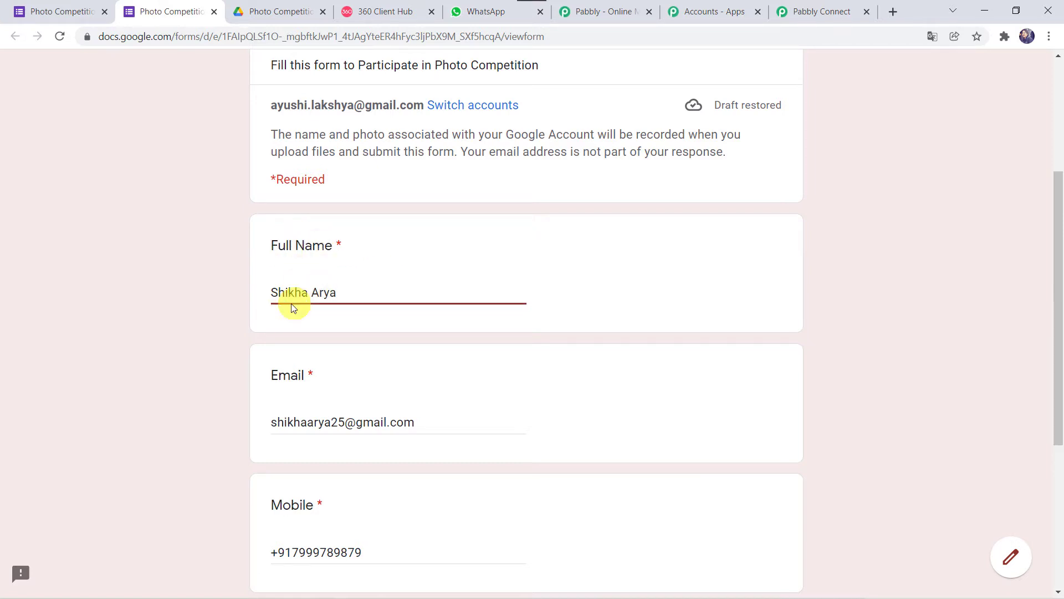
scroll(230, 380, "down", 2)
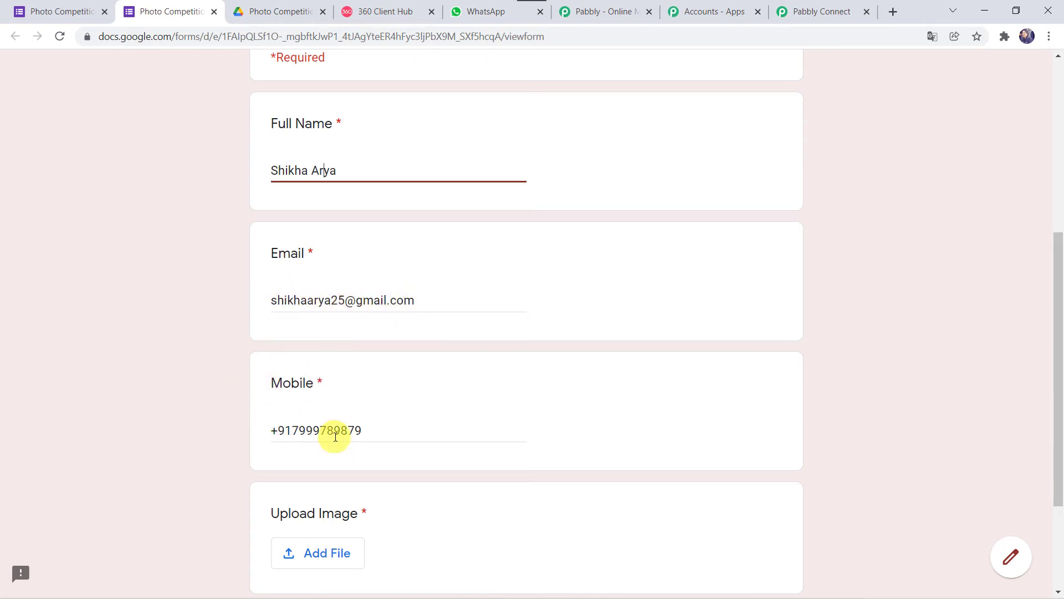
scroll(243, 448, "down", 3)
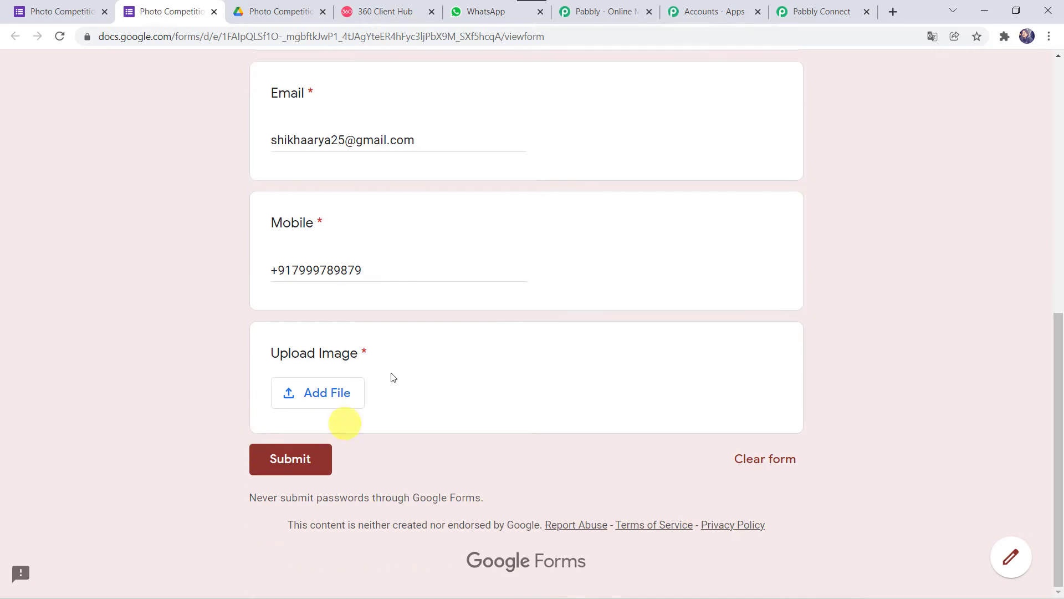
Step: Upload Best Click.jpg as the Upload Image answer and submit the entry
left_click(331, 398)
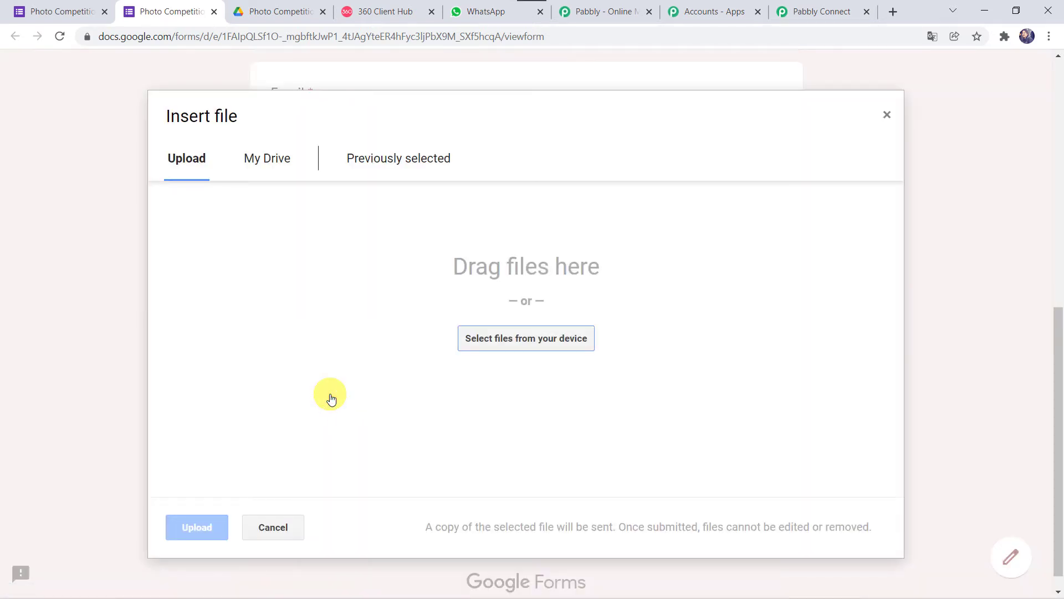
left_click(545, 341)
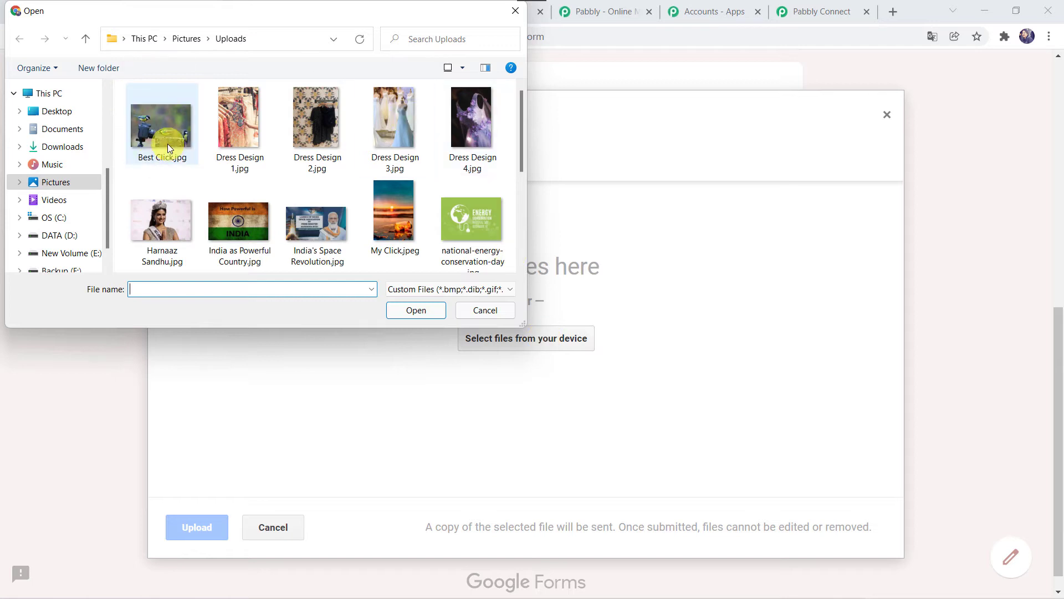
double_click(168, 145)
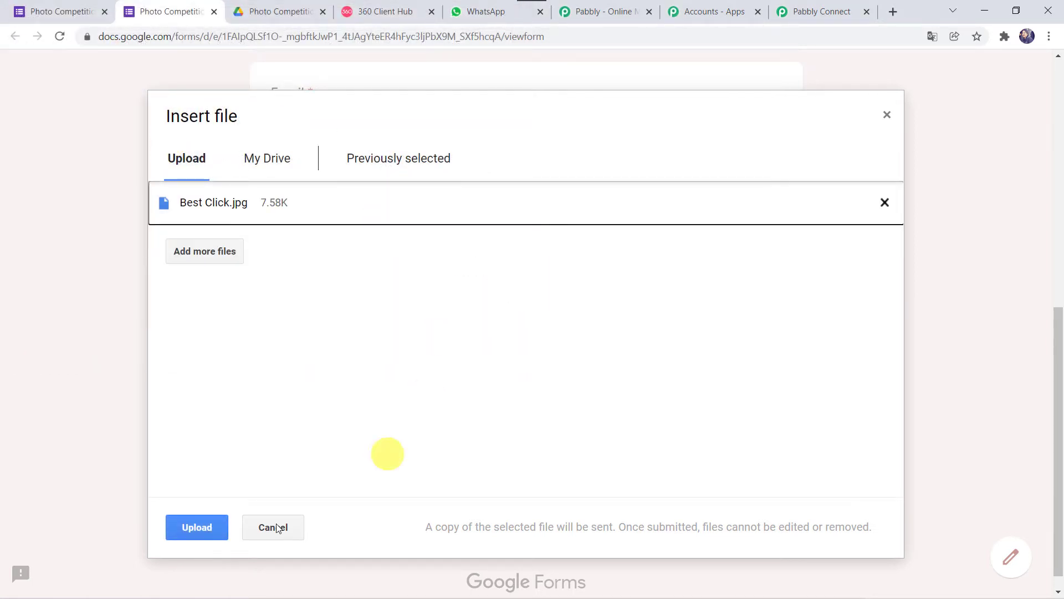
left_click(187, 527)
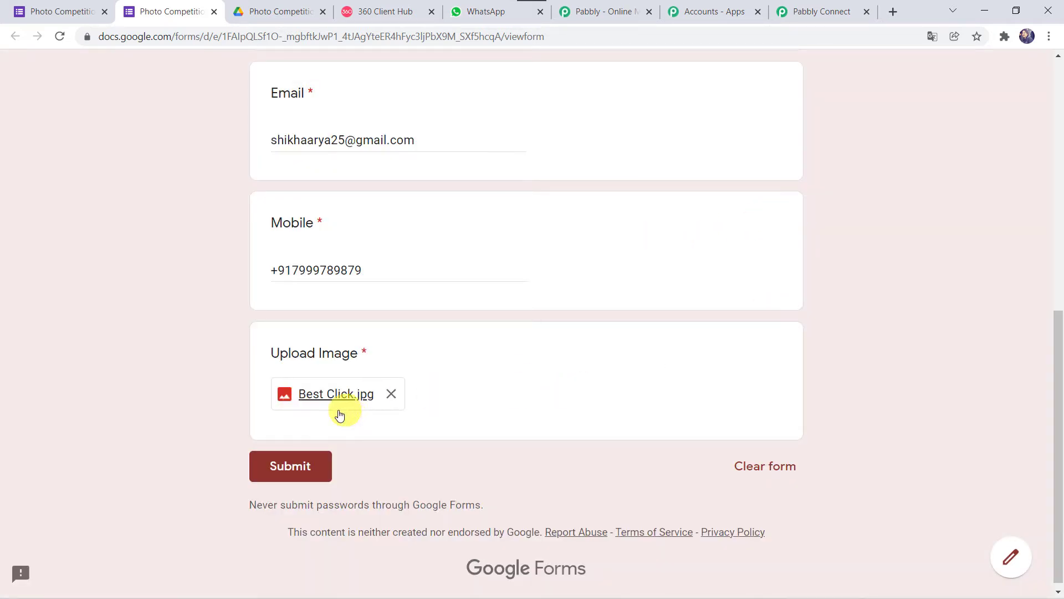
left_click(299, 482)
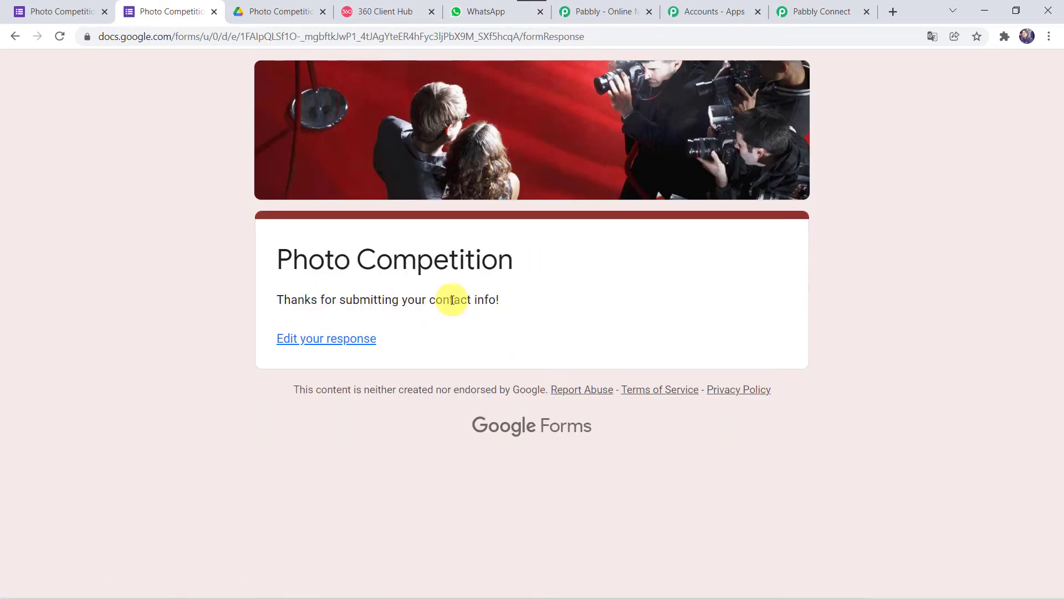
Step: Set the response destination to a new spreadsheet, Photo Competition Form (Responses)
left_click(50, 9)
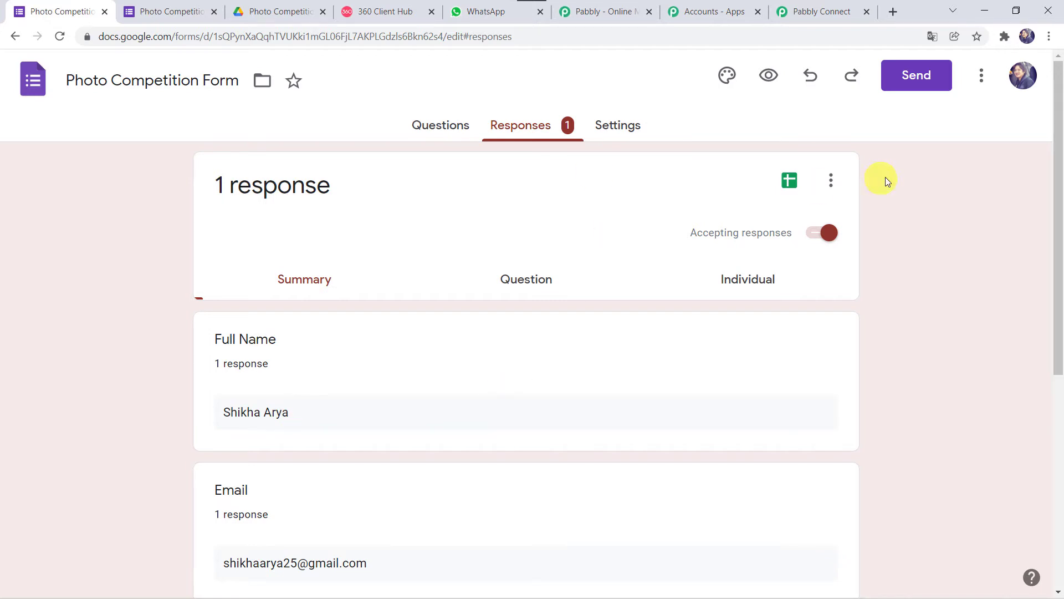
left_click(833, 180)
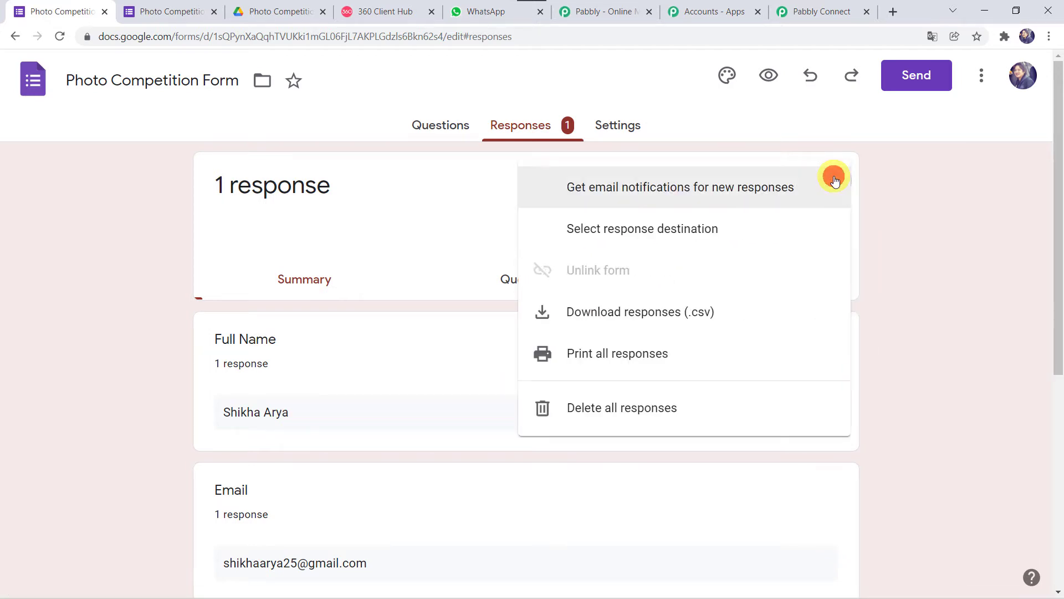
left_click(706, 236)
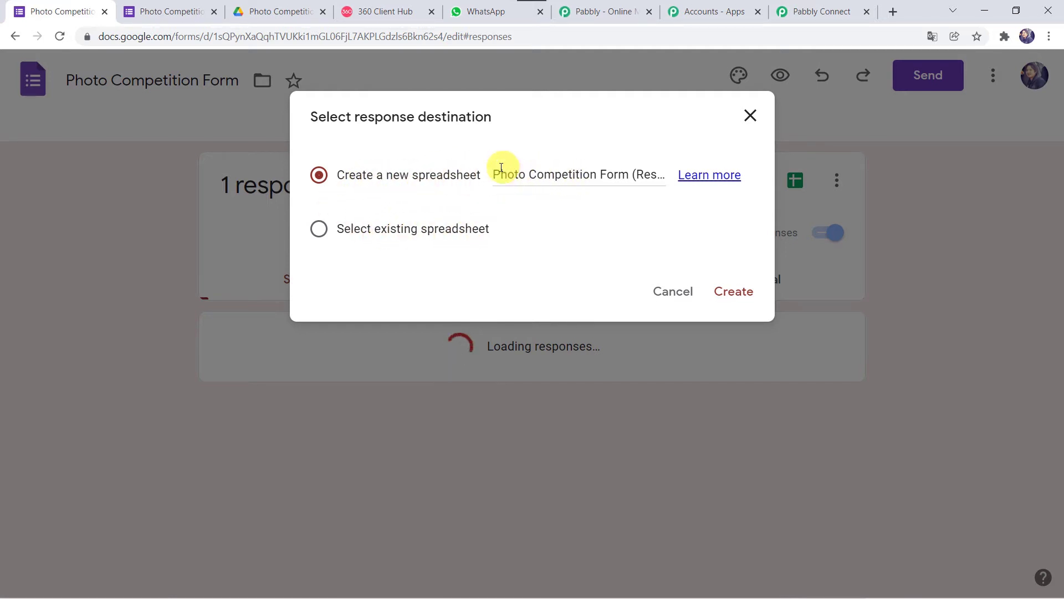
left_click(625, 178)
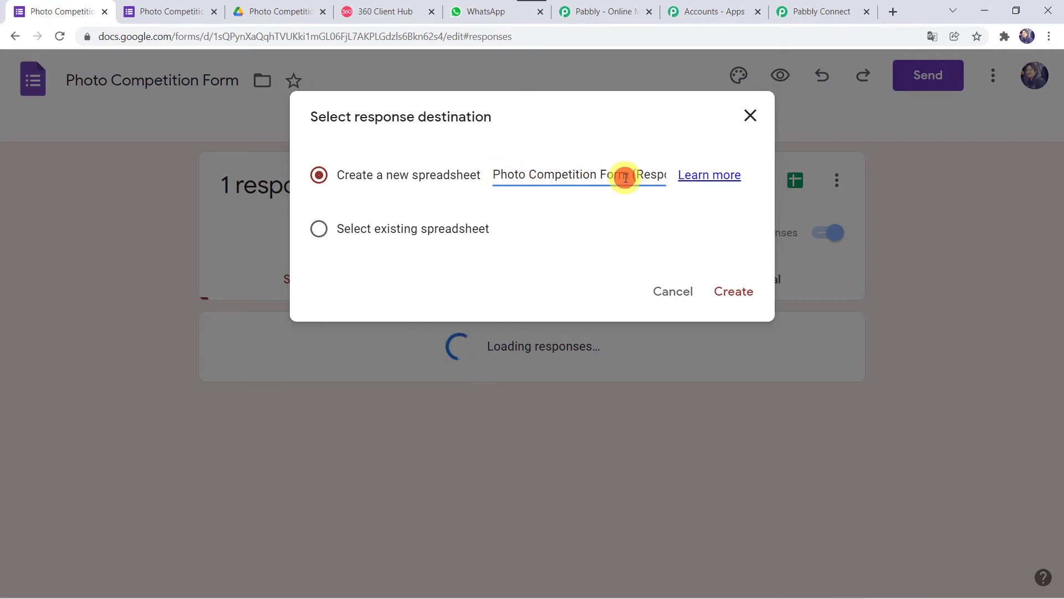
key("Right")
key("Right")
key("Right")
key("Right")
key("Right")
key("Right")
key("Right")
key("Right")
key("Right")
key("Right")
key("Right")
key("Right")
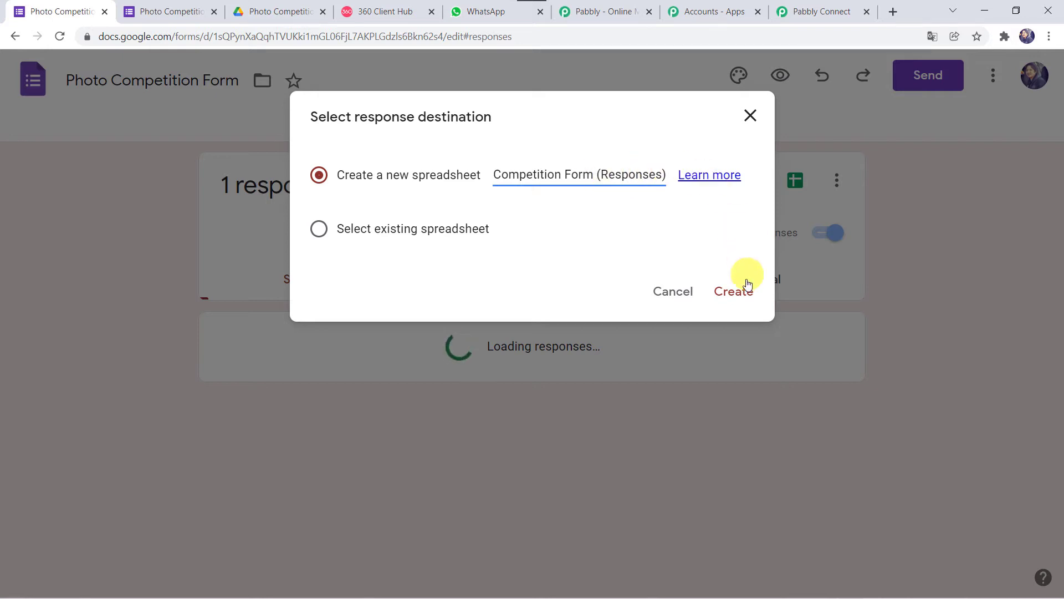
left_click(732, 292)
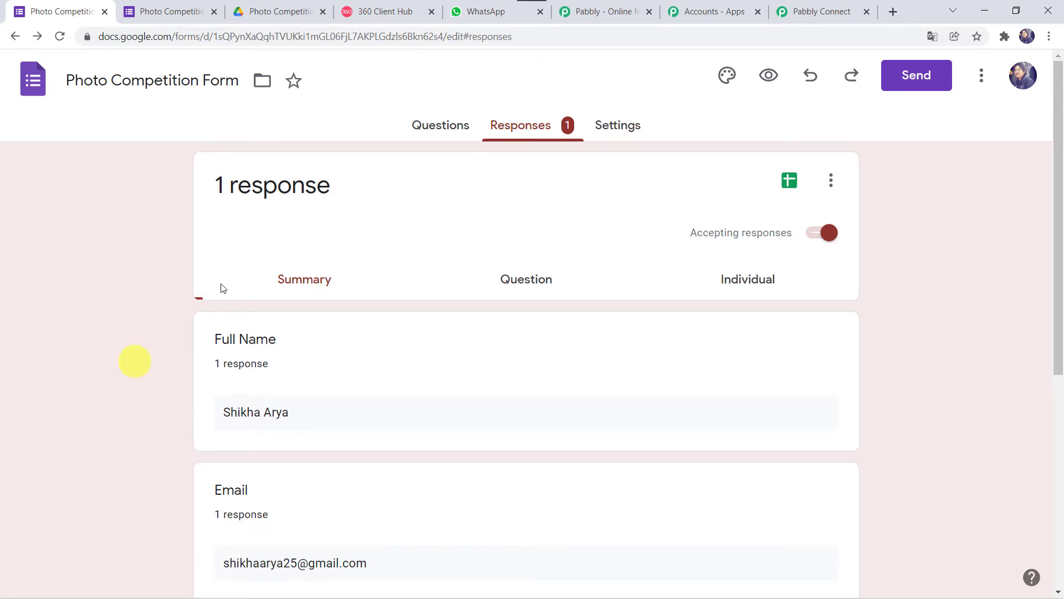
Step: Open the Photo Competition Form (Responses) spreadsheet and compare it with the Pabbly workflow instructions
left_click(789, 182)
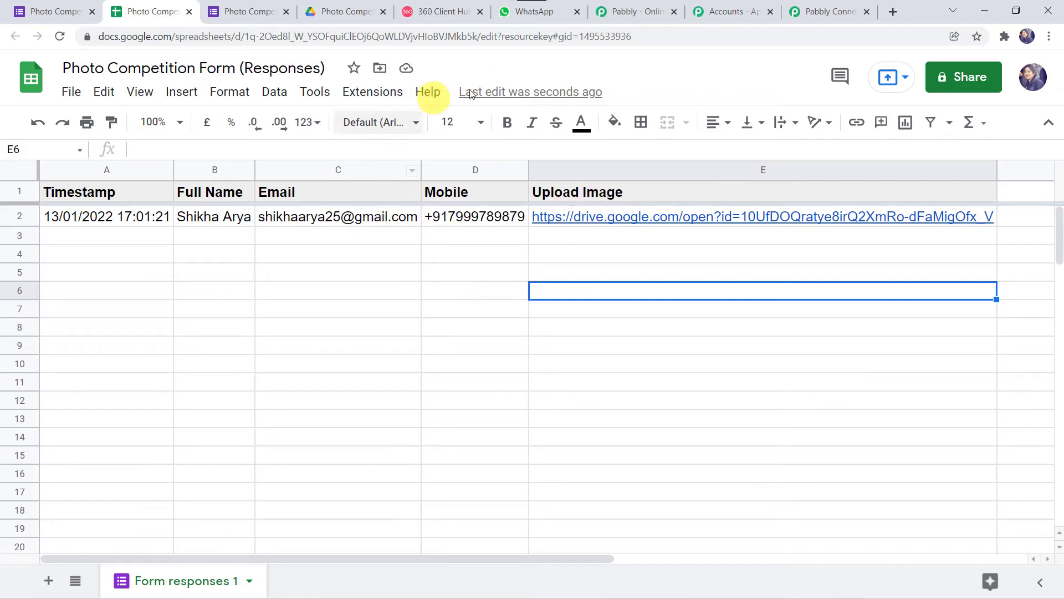
left_click(797, 6)
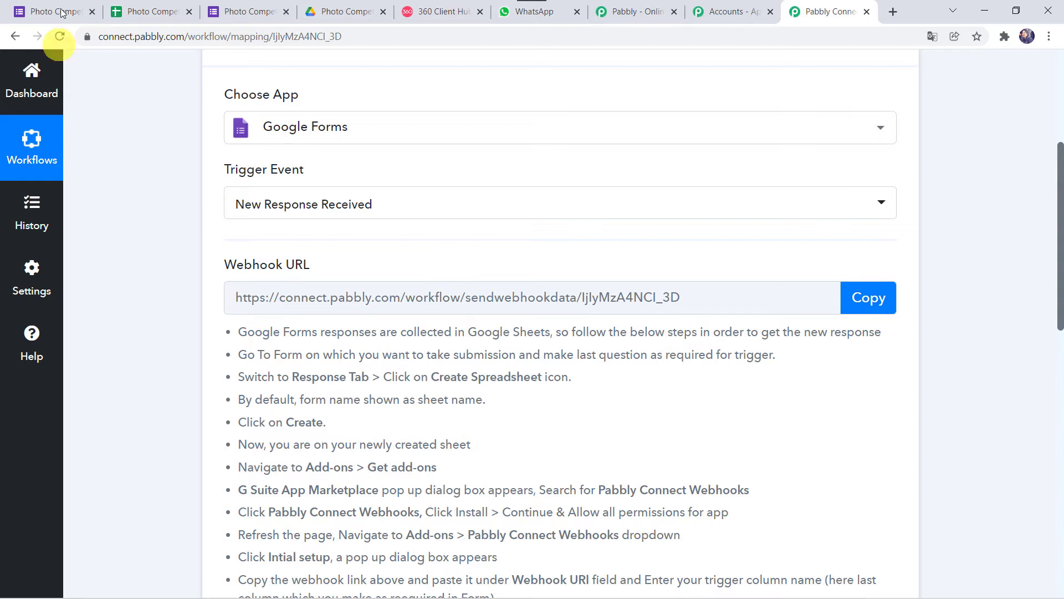
left_click(147, 7)
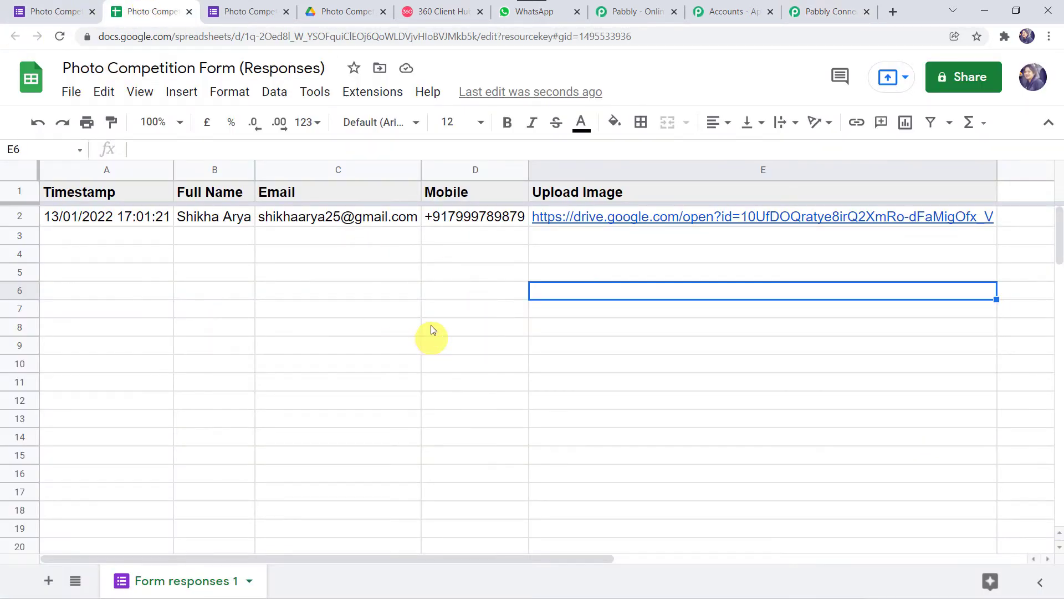
Step: Search the add-on marketplace for Pabbly Connect Webhooks and verify it is already installed
left_click(379, 96)
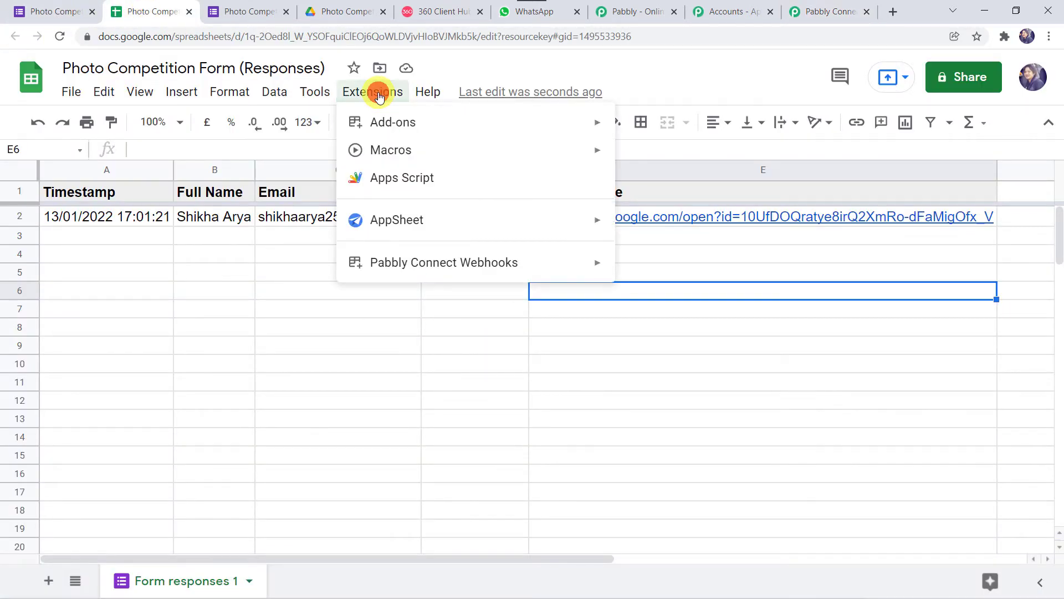
mouse_move(410, 123)
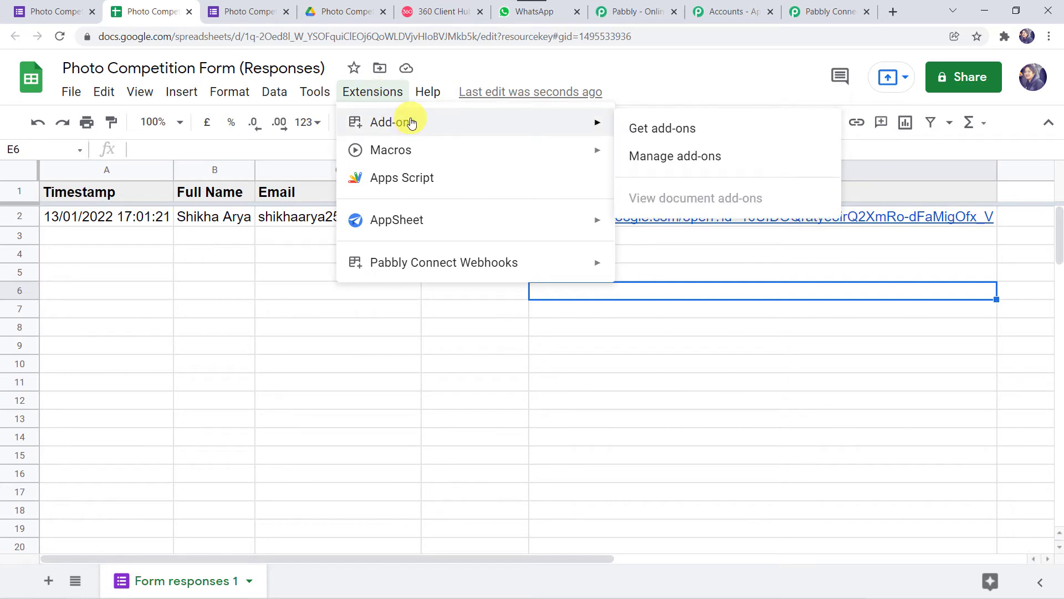
left_click(668, 134)
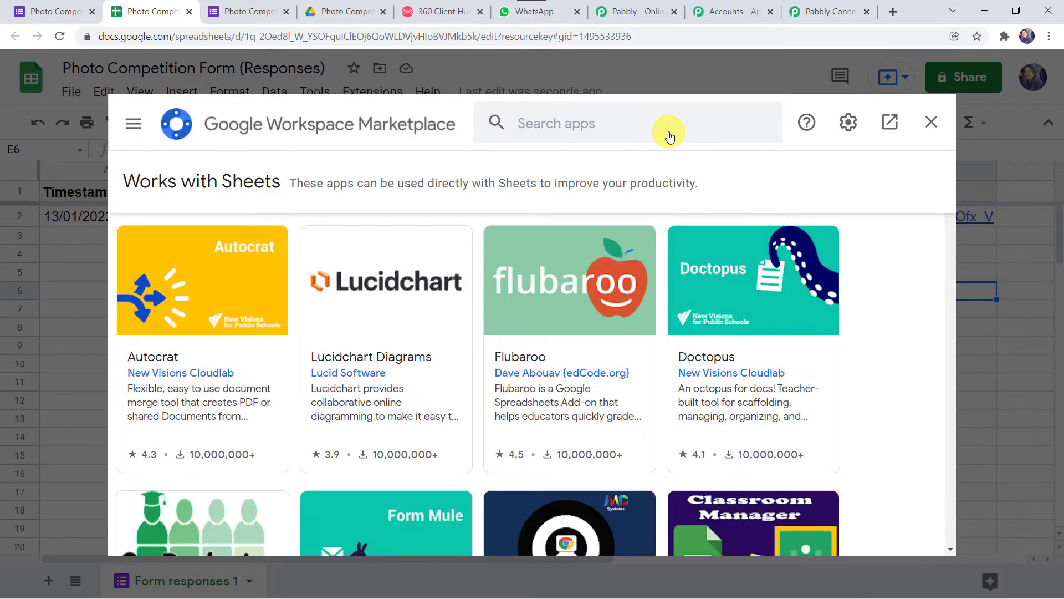
left_click(549, 122)
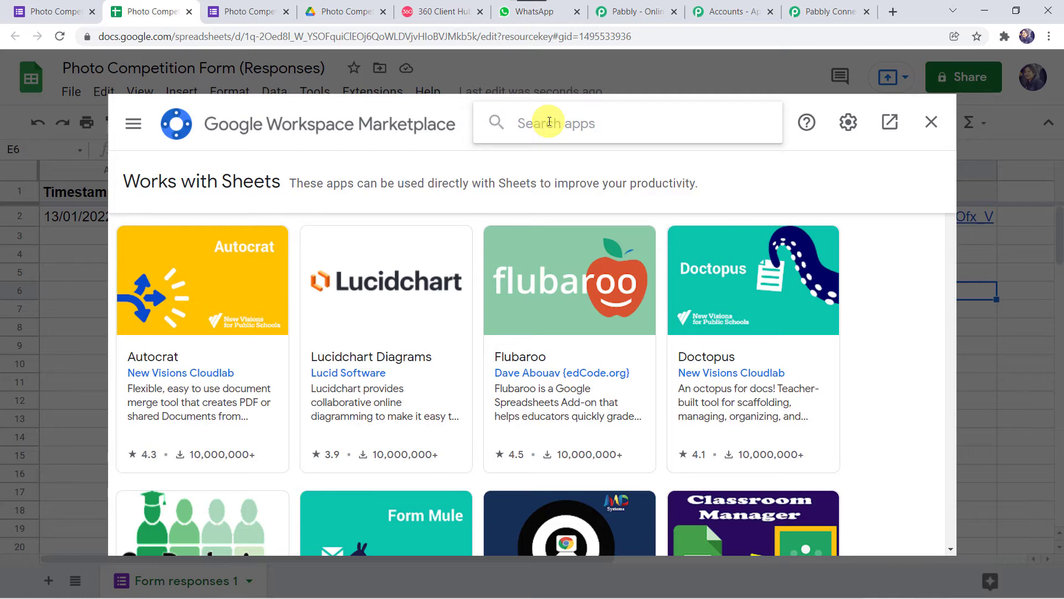
type("Pa")
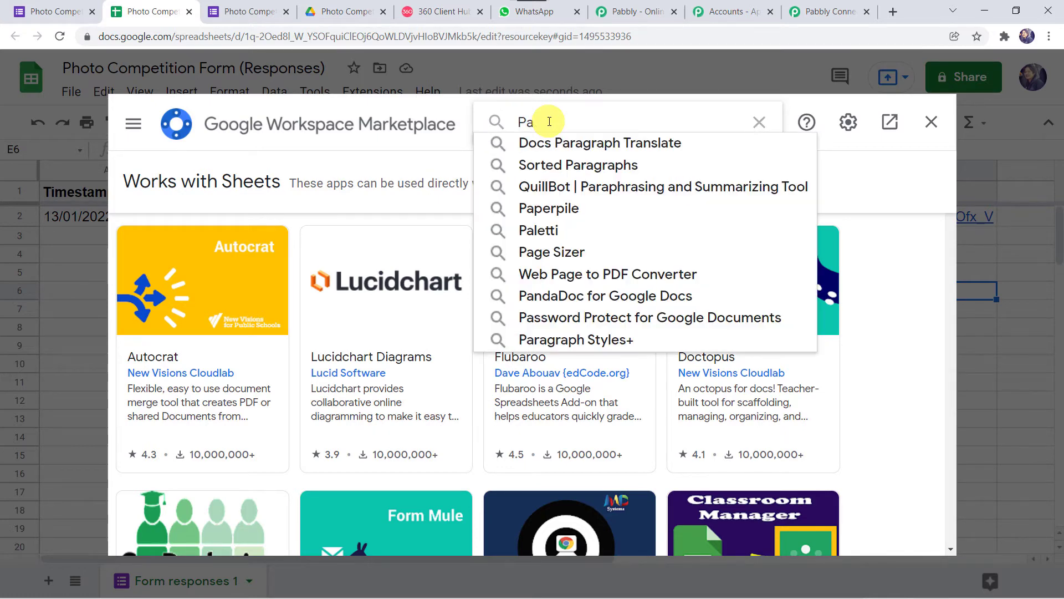
type("bb")
left_click(583, 145)
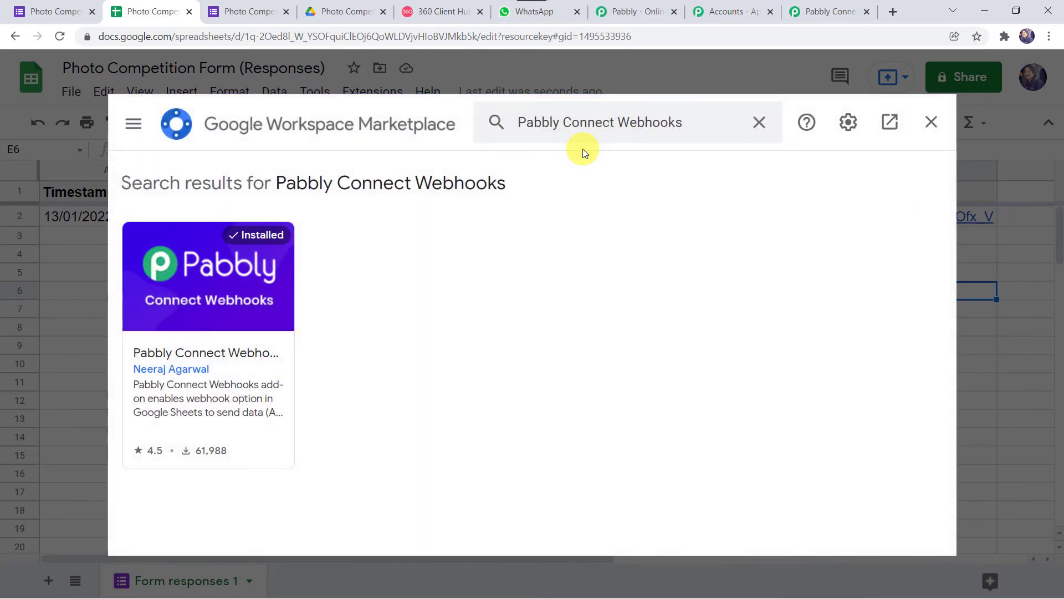
left_click(237, 249)
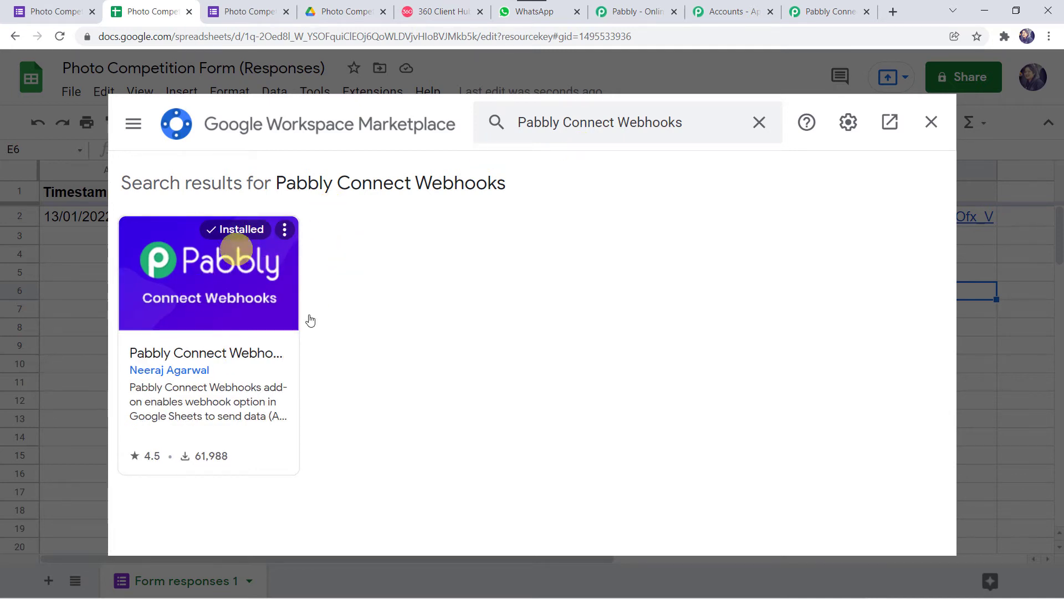
left_click(216, 355)
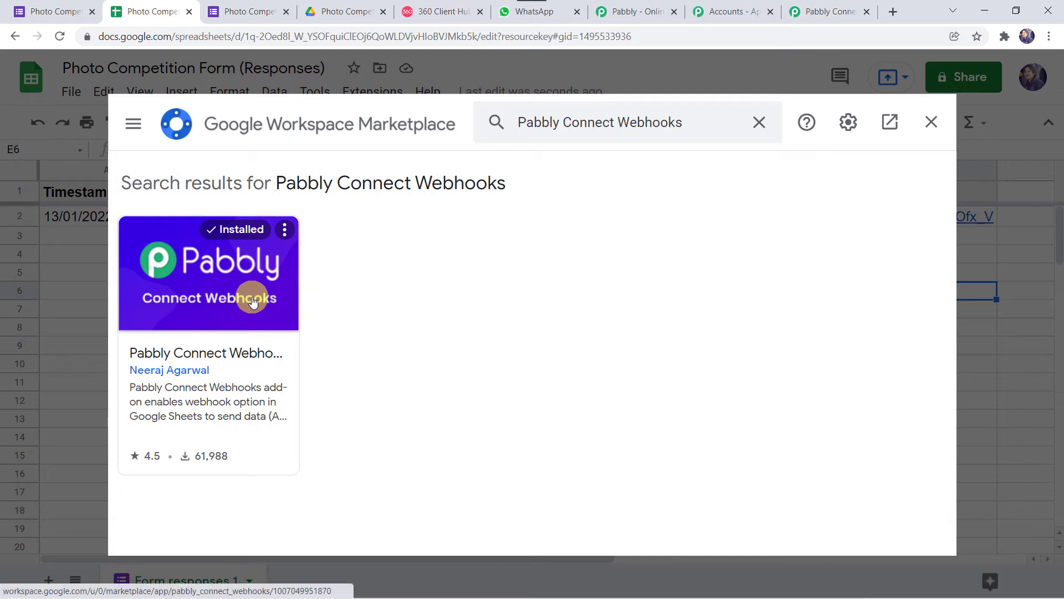
left_click(933, 120)
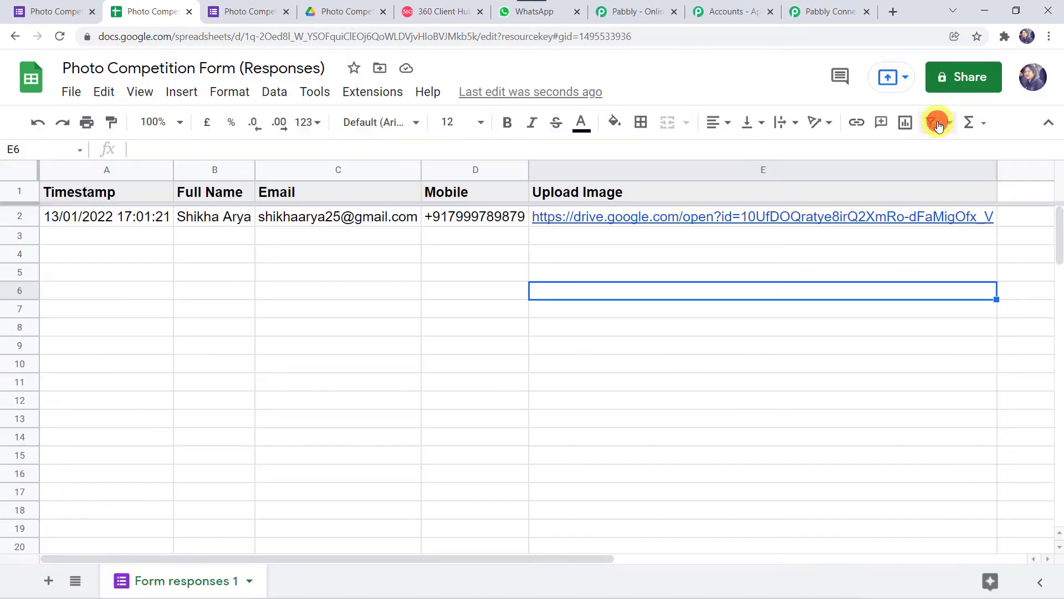
Step: Reload the responses spreadsheet and launch Extensions > Pabbly Connect Webhooks > Initial Setup
left_click(61, 37)
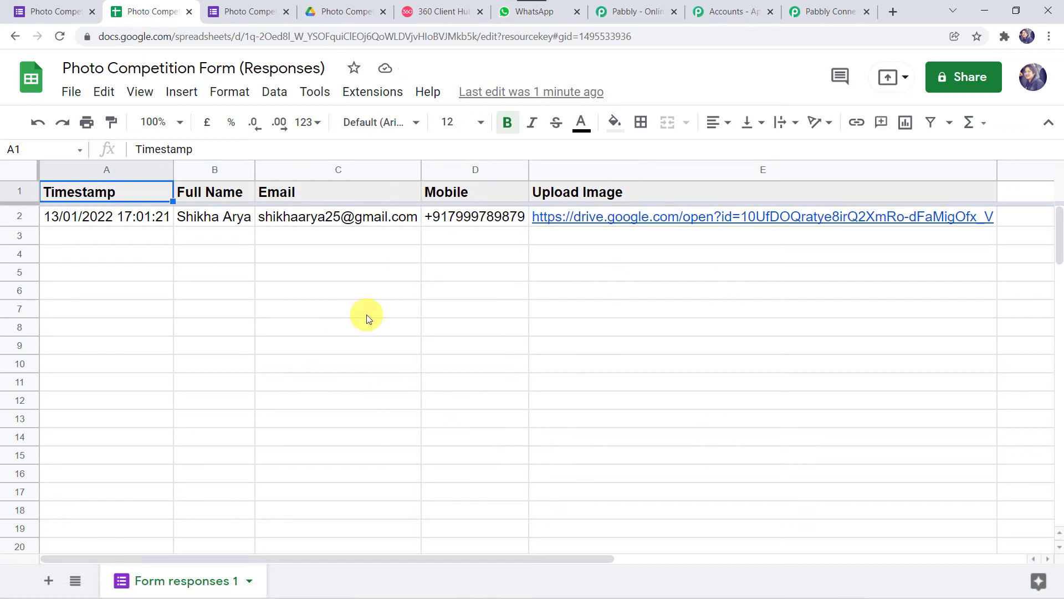
left_click(379, 98)
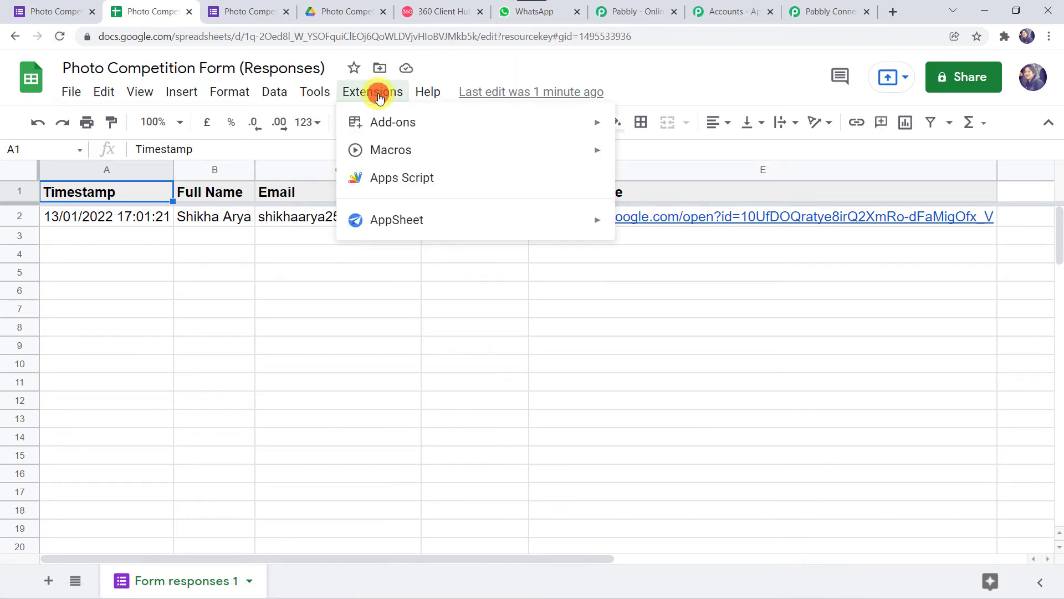
mouse_move(409, 270)
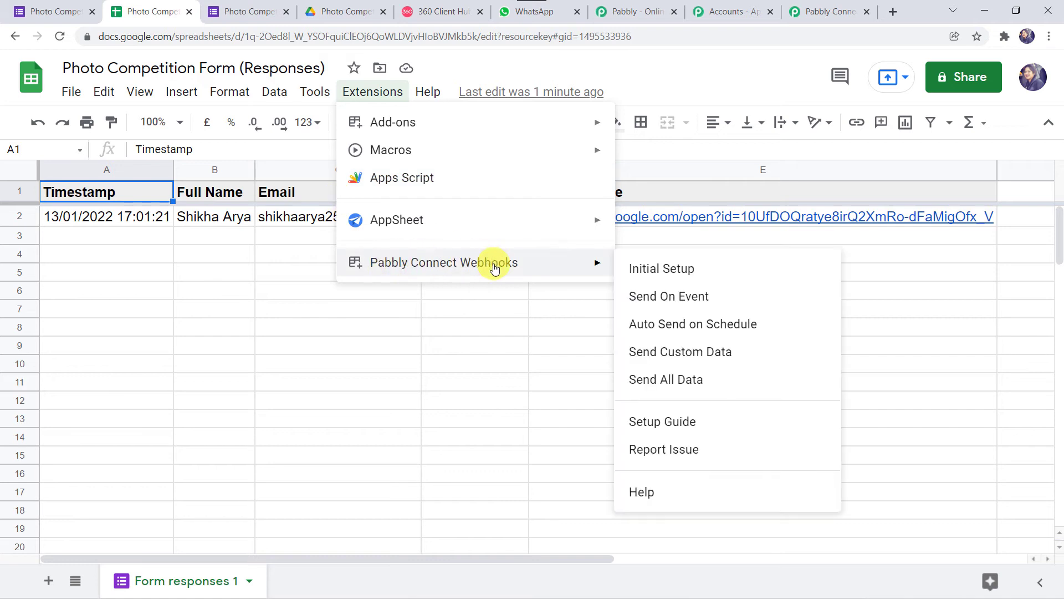
left_click(688, 268)
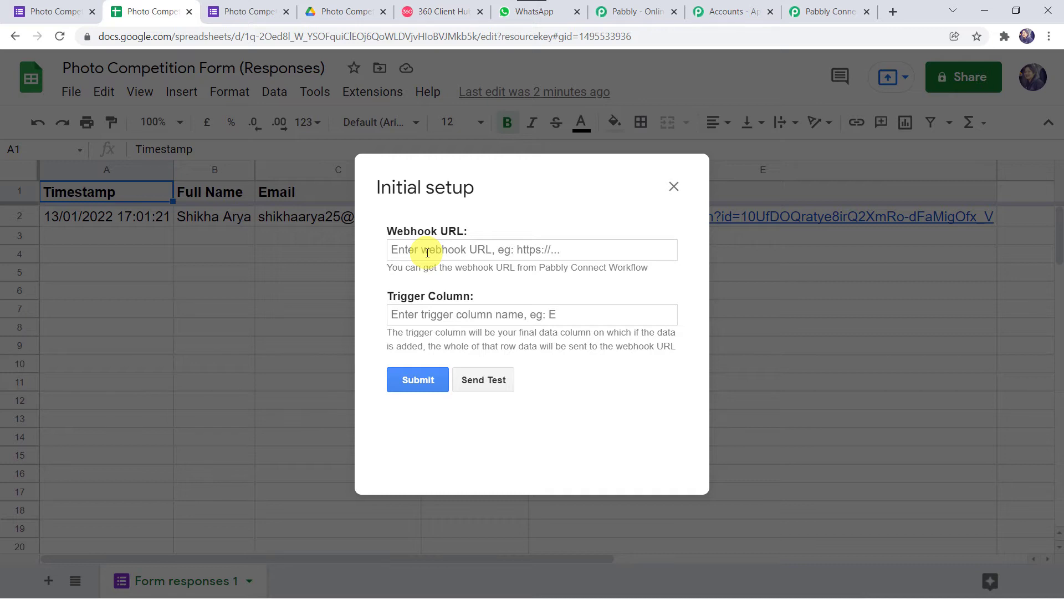
Step: Copy the workflow's webhook URL from Pabbly Connect into the Sheets setup form's Webhook URL field
left_click(827, 12)
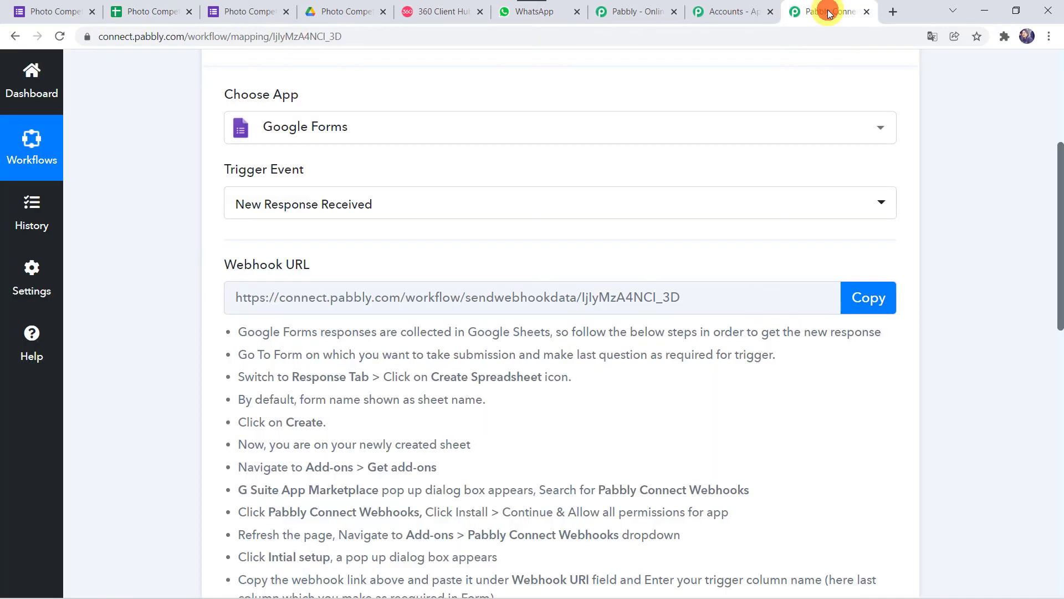
left_click(877, 295)
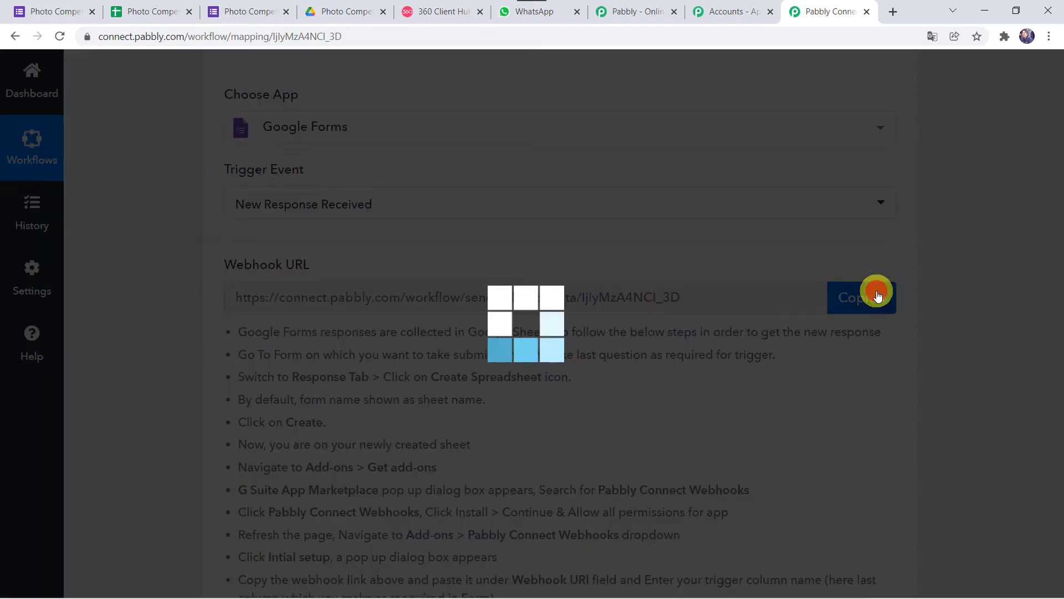
left_click(151, 10)
left_click(474, 247)
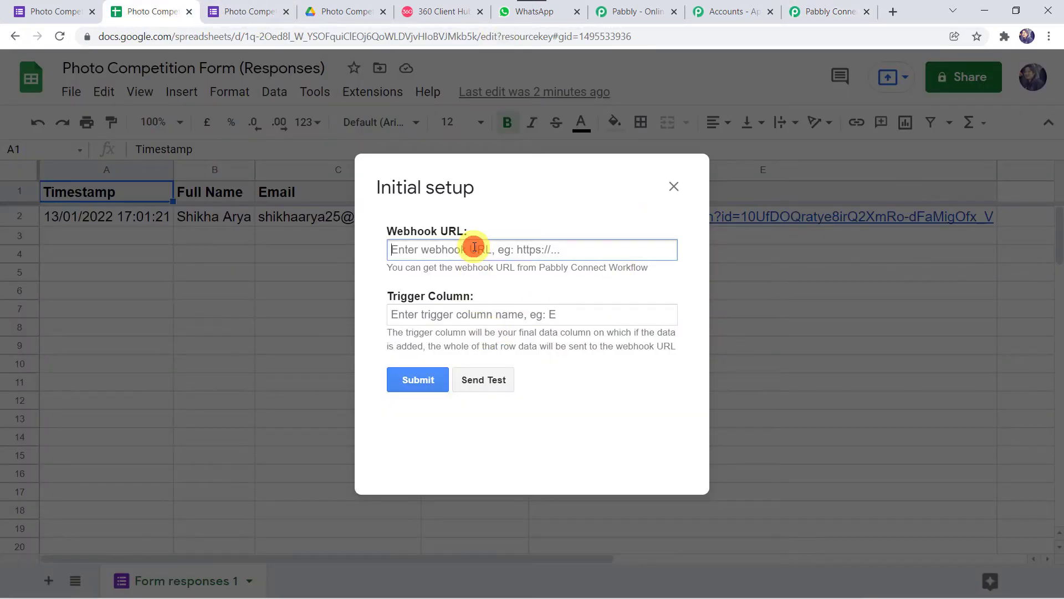
right_click(475, 247)
left_click(488, 358)
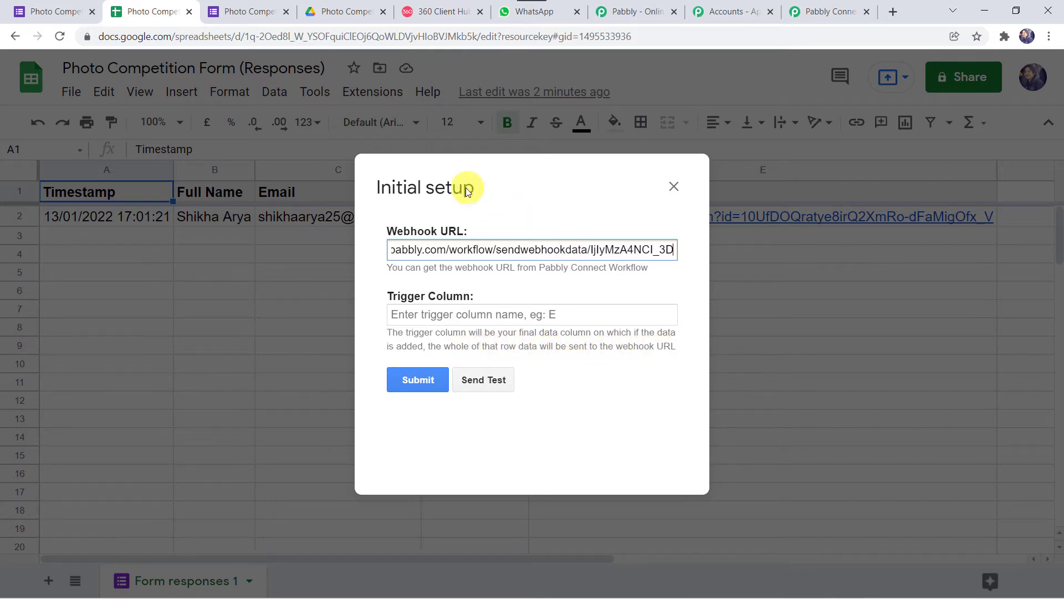
Step: Set Trigger Column to E, send a test row to Pabbly, and submit the setup
left_click_drag(452, 185, 458, 289)
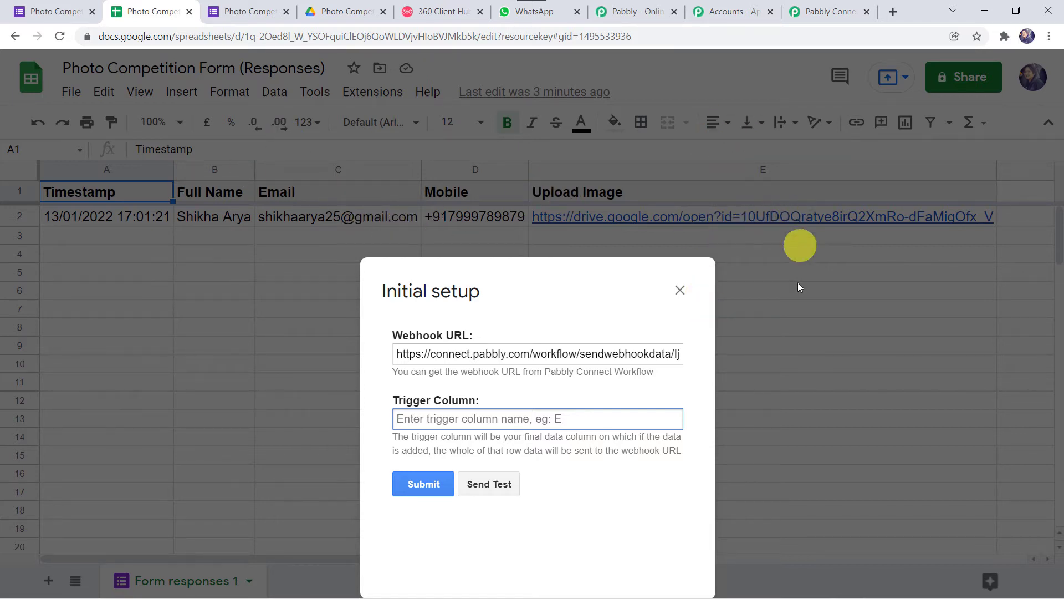
left_click(455, 418)
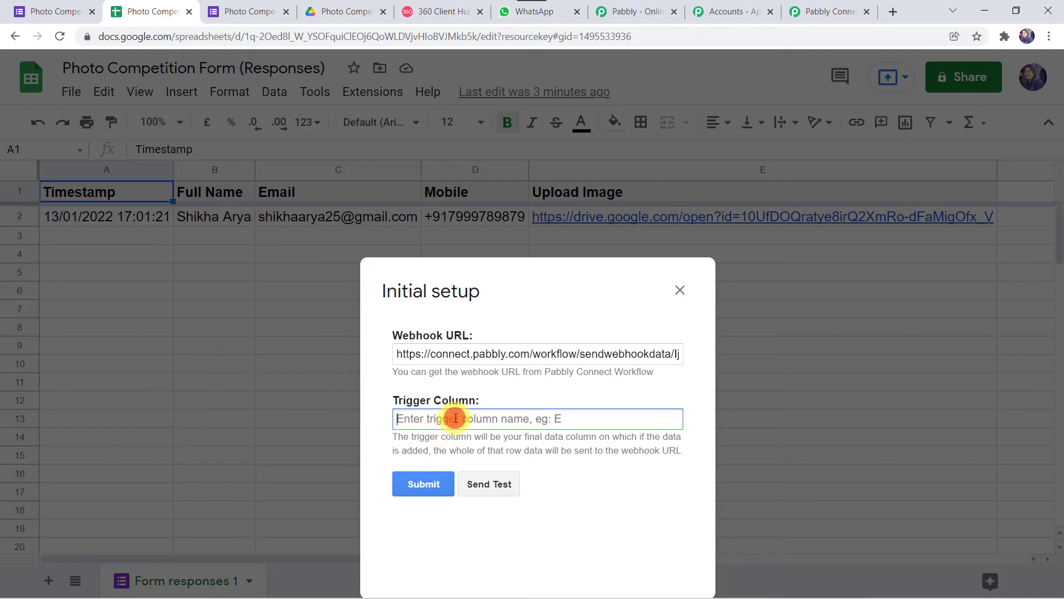
type("E")
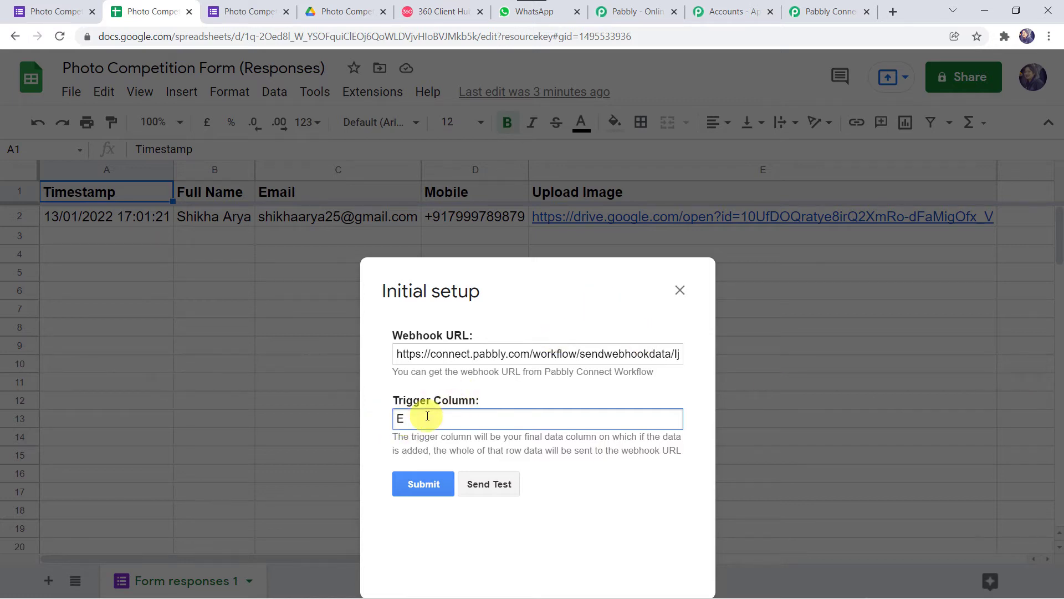
left_click(494, 485)
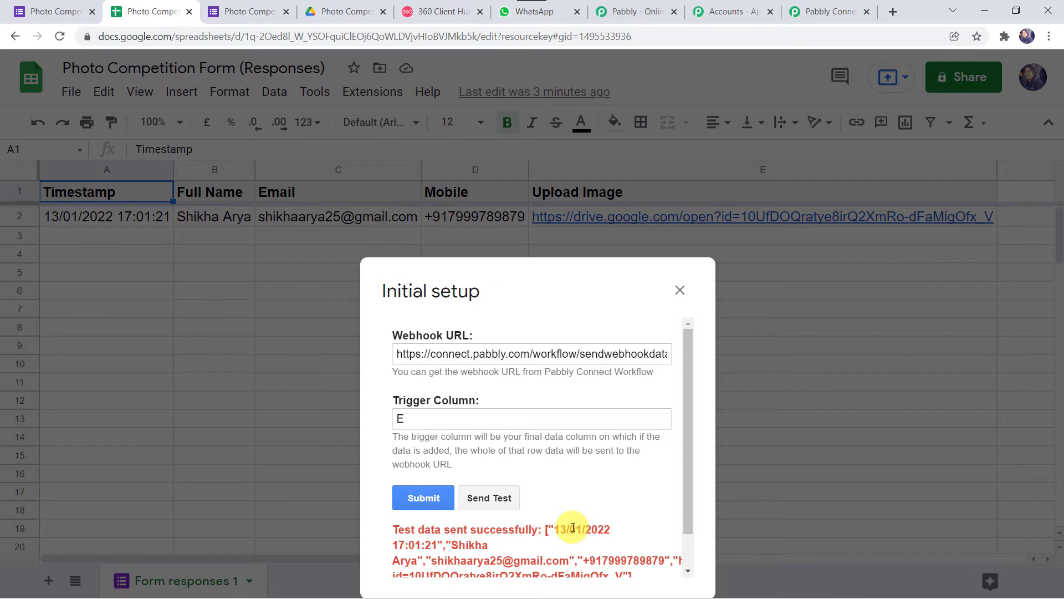
left_click(421, 494)
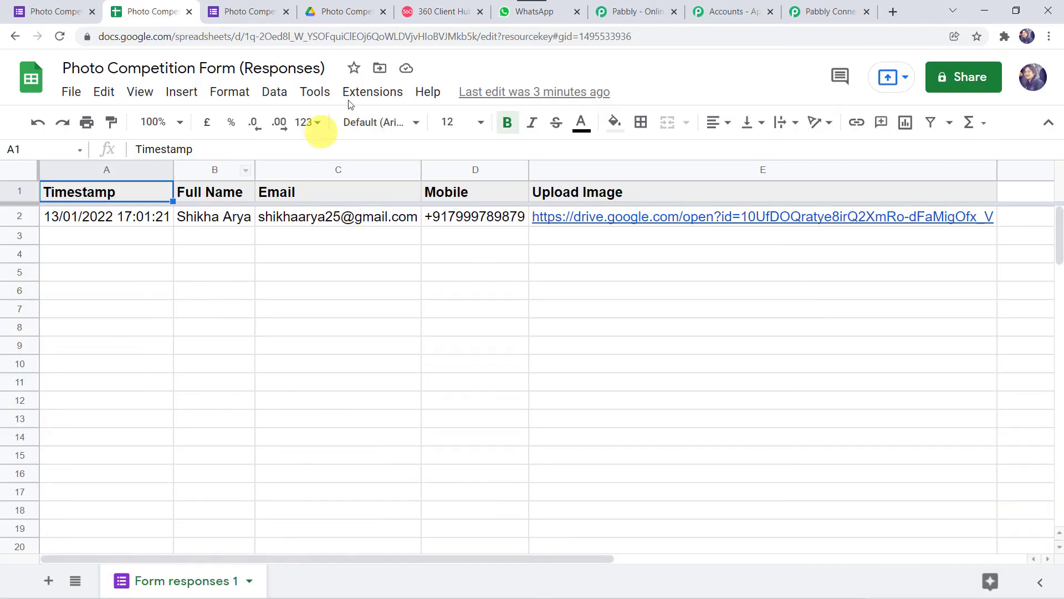
Step: Enable Send On Event under Extensions > Pabbly Connect Webhooks and verify it is checked
left_click(369, 100)
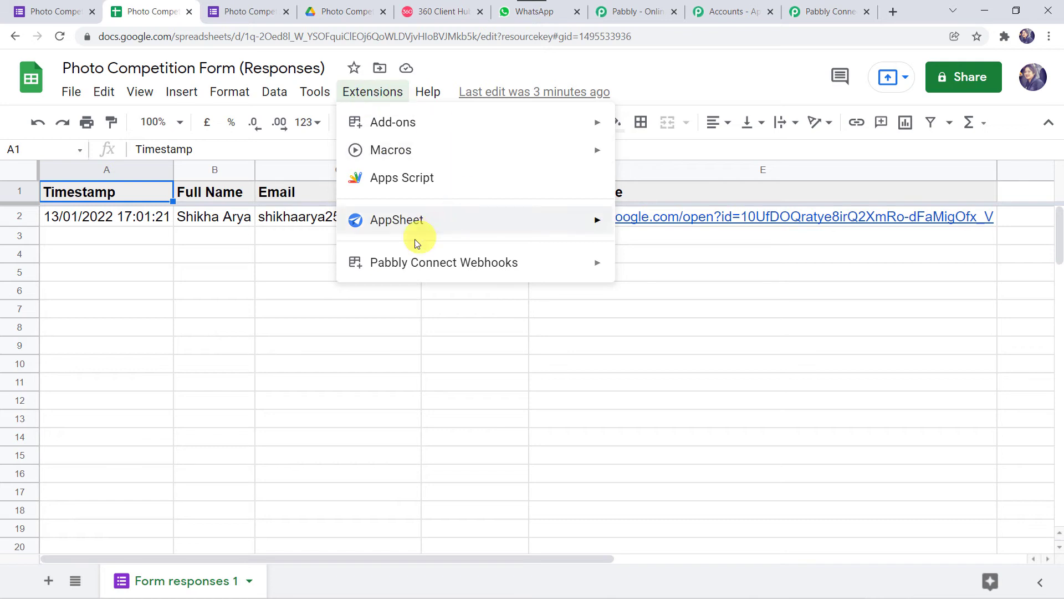
mouse_move(464, 268)
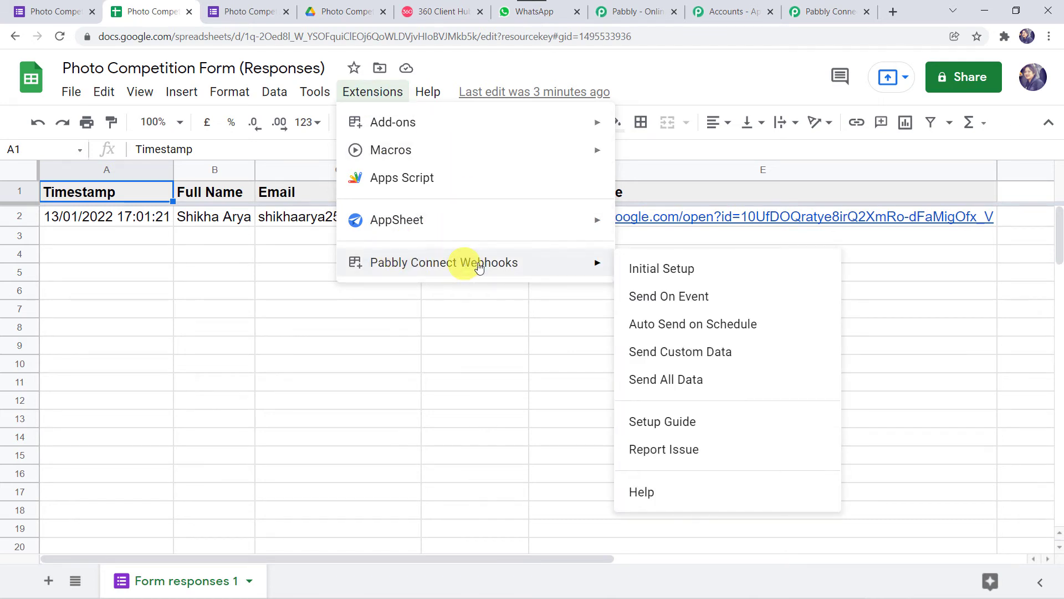
left_click(688, 302)
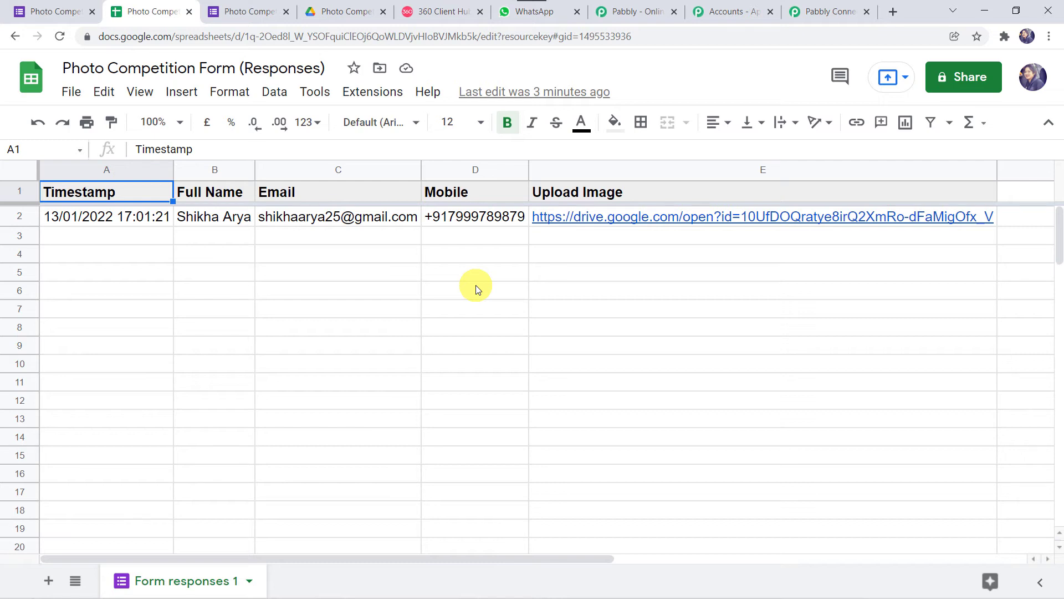
left_click(373, 91)
mouse_move(403, 269)
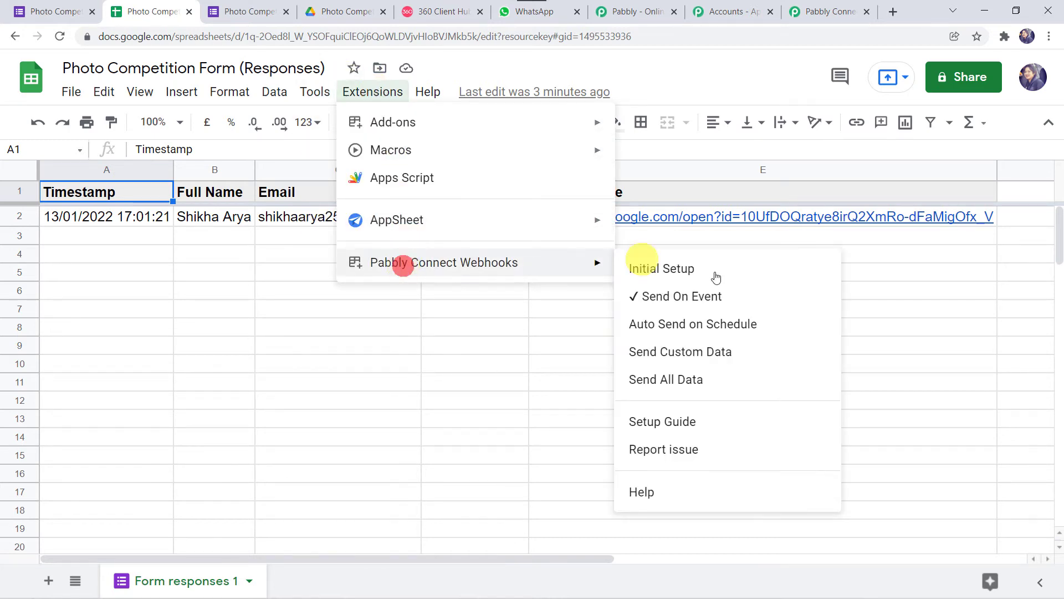
left_click(889, 317)
Step: Inspect the received response, enlarging Upload Image to show its full Drive link, then expand the next step
left_click(844, 15)
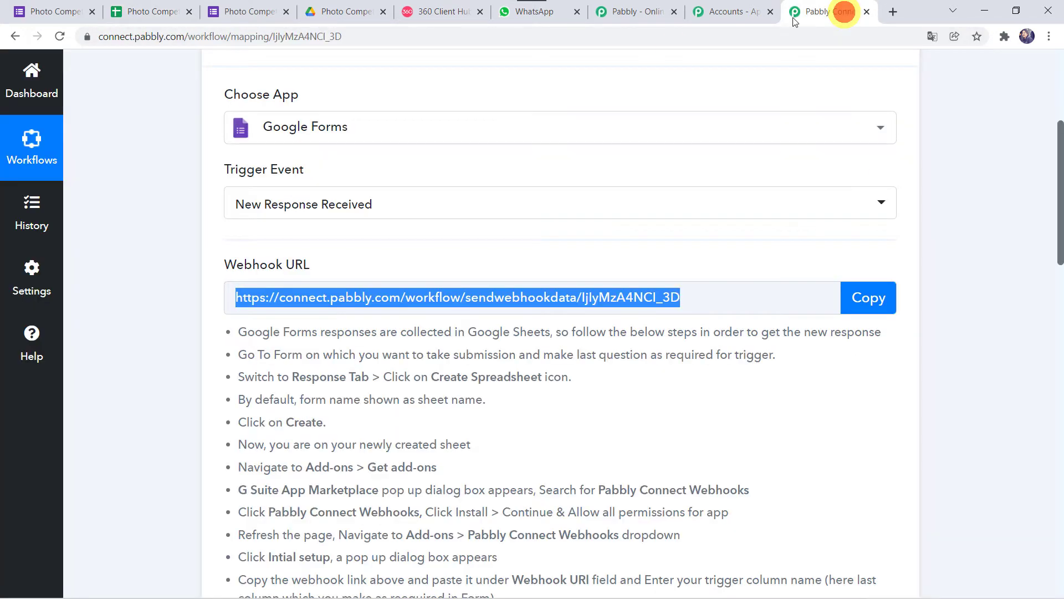
scroll(587, 391, "down", 7)
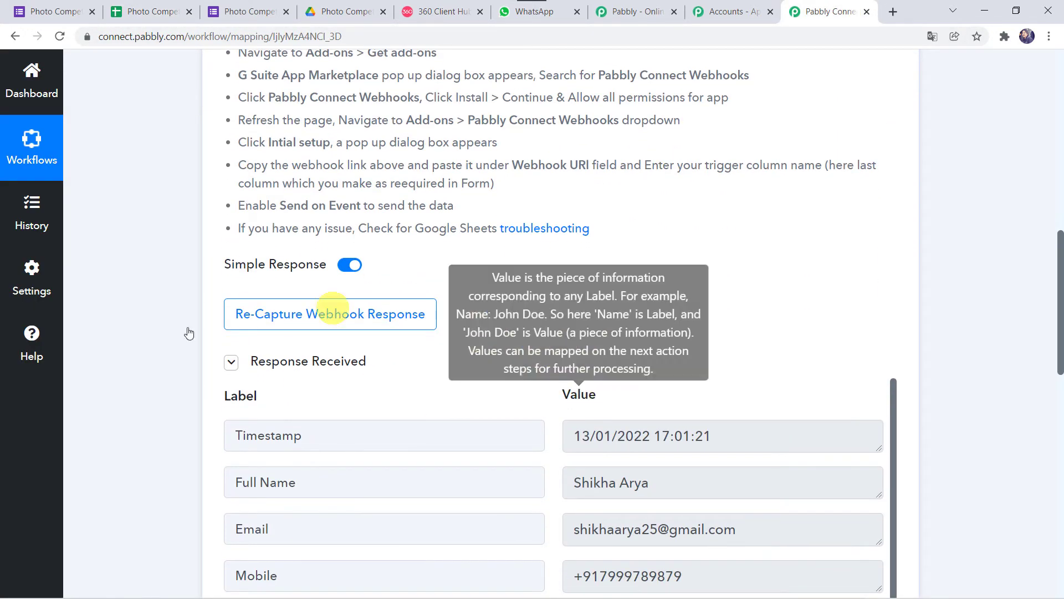
scroll(123, 453, "down", 5)
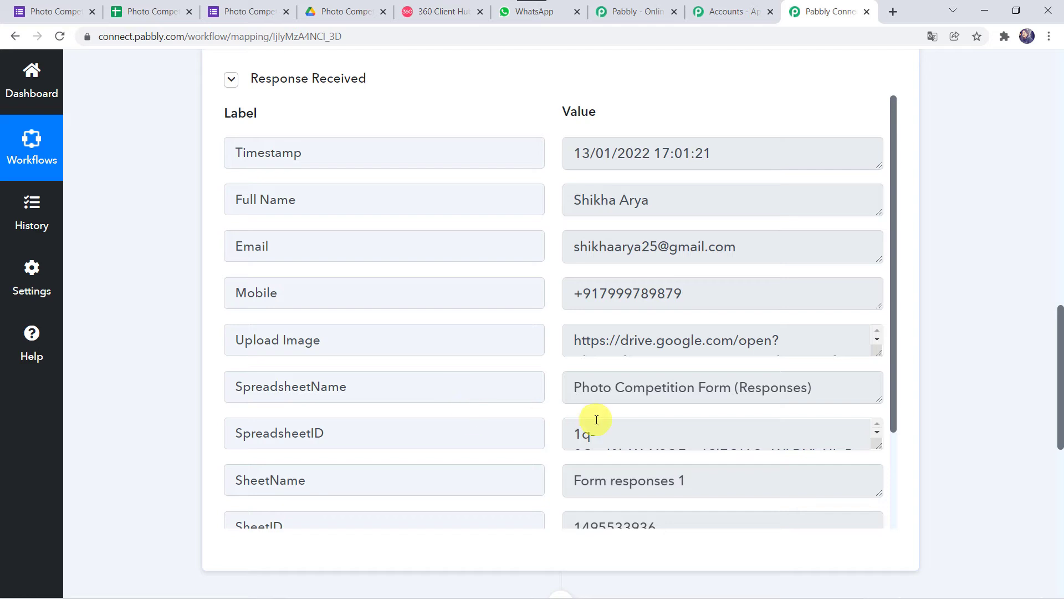
scroll(474, 410, "down", 3)
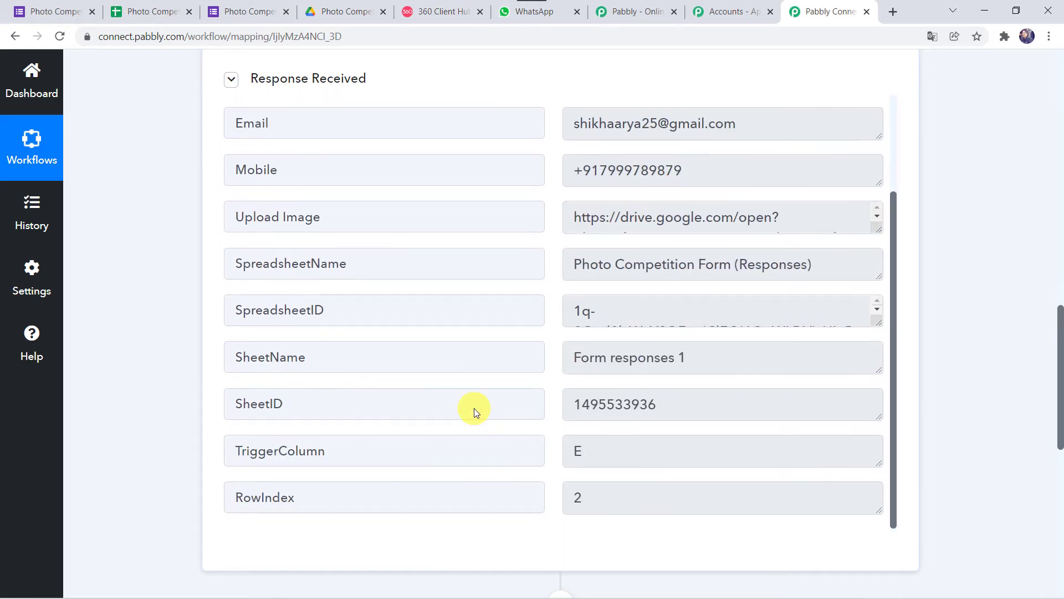
scroll(474, 408, "up", 3)
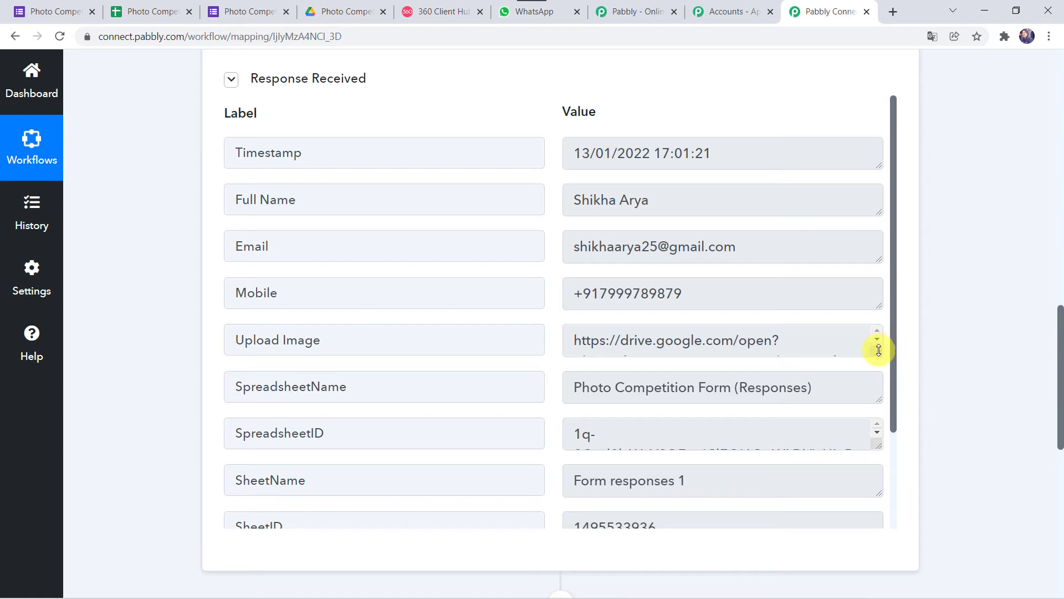
left_click_drag(878, 349, 889, 396)
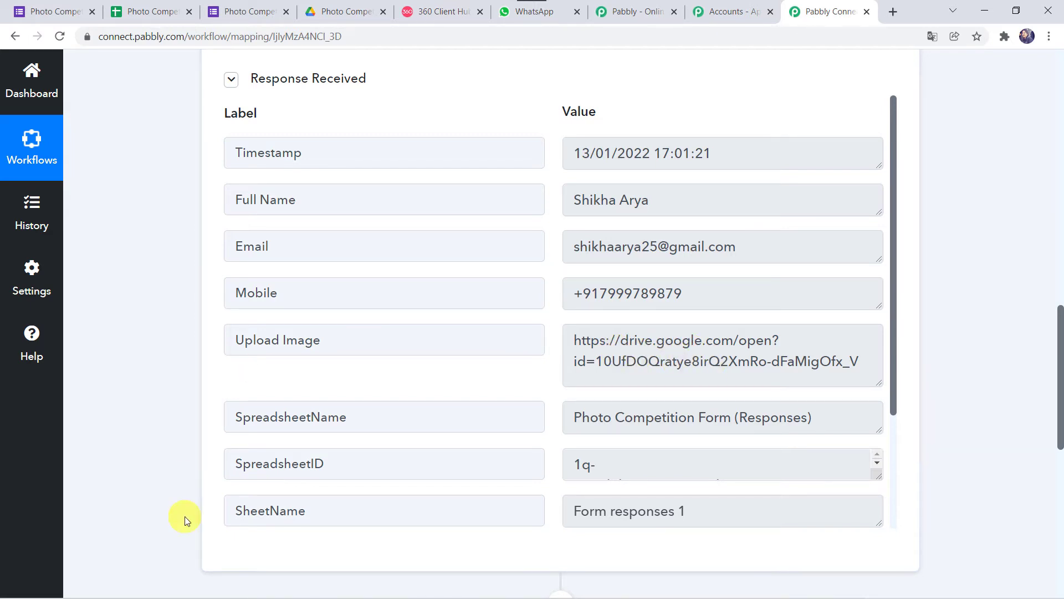
scroll(185, 517, "down", 3)
scroll(184, 516, "down", 3)
left_click(589, 324)
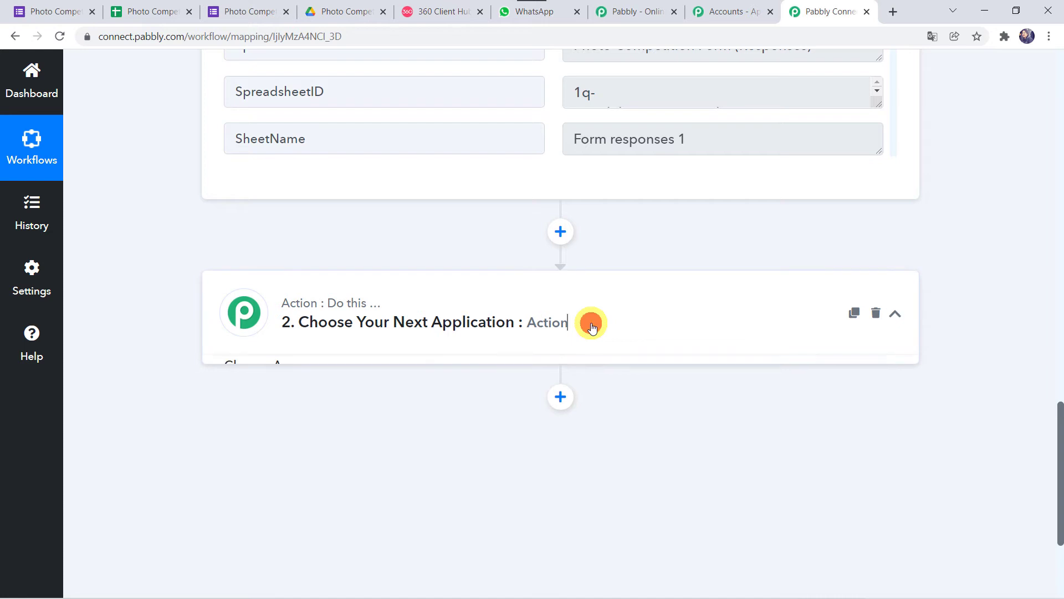
Step: Set the second step to Text Formatter by Pabbly, found by searching 'text', with Split Text, and connect it
scroll(591, 327, "down", 2)
left_click(385, 199)
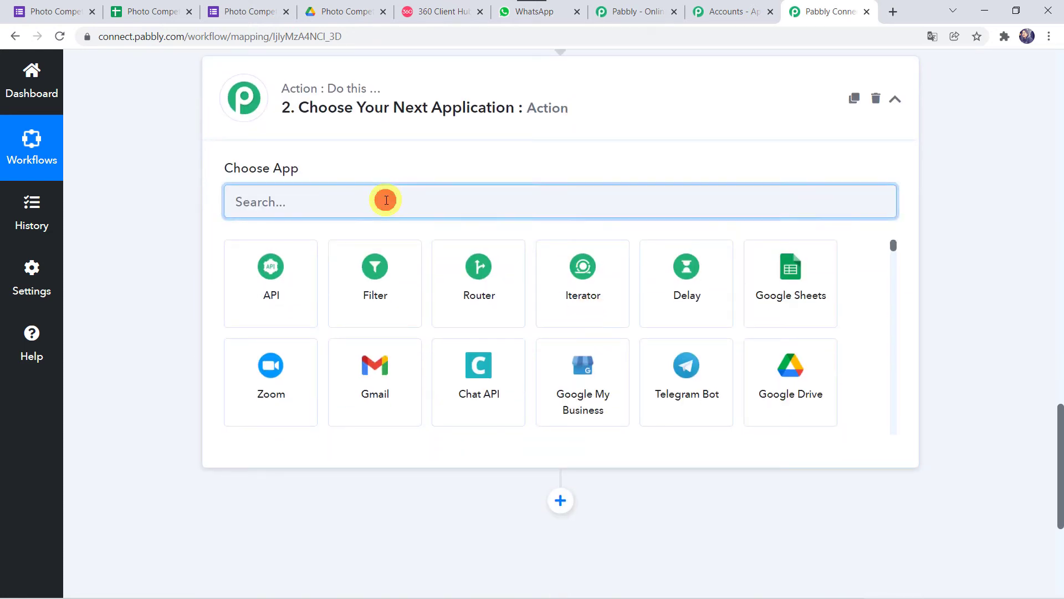
type("text")
left_click(280, 286)
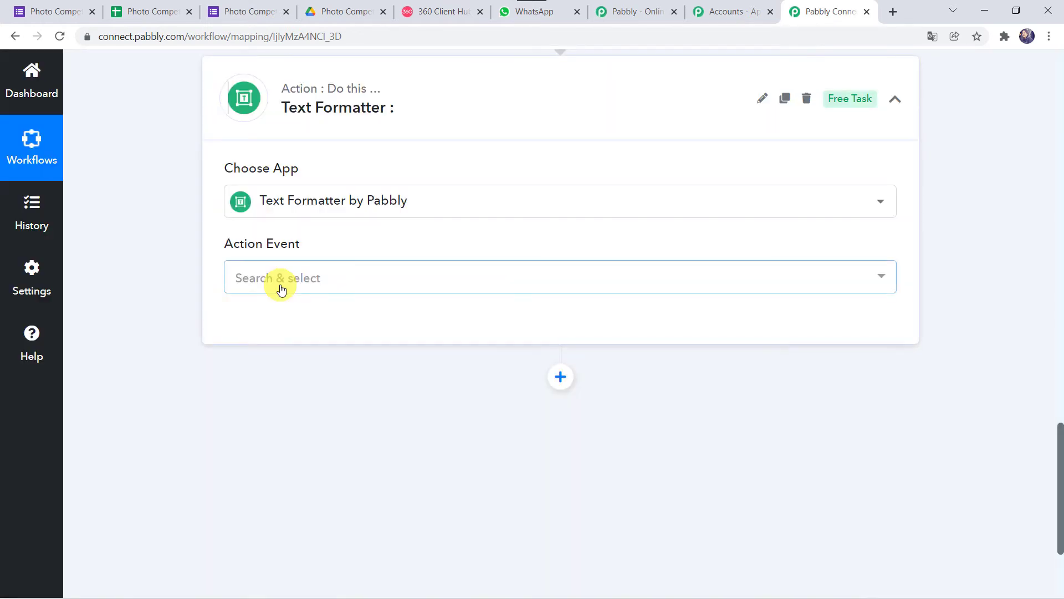
left_click(281, 287)
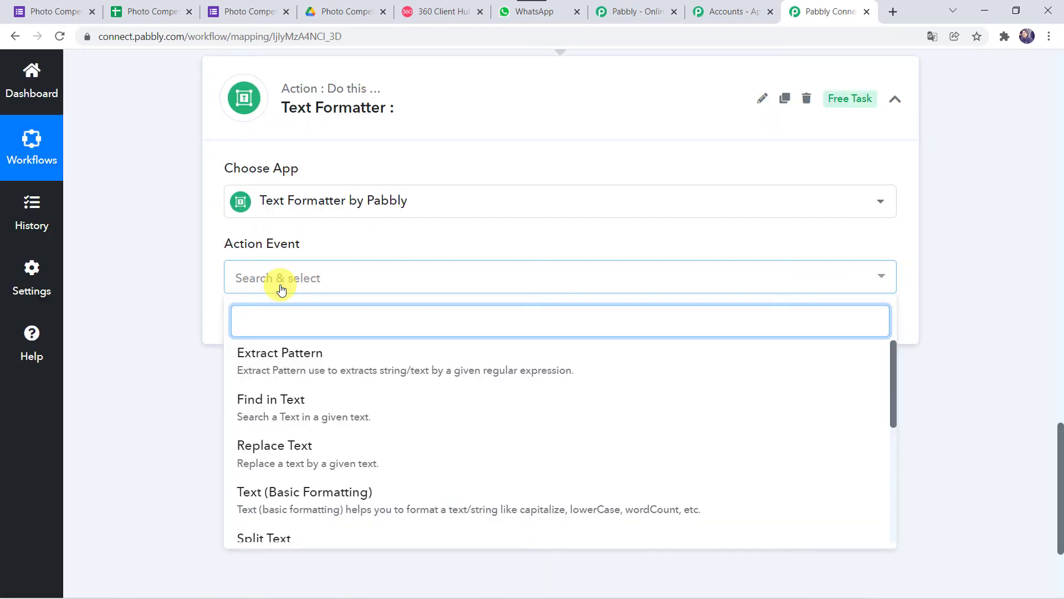
scroll(291, 448, "down", 3)
left_click(283, 450)
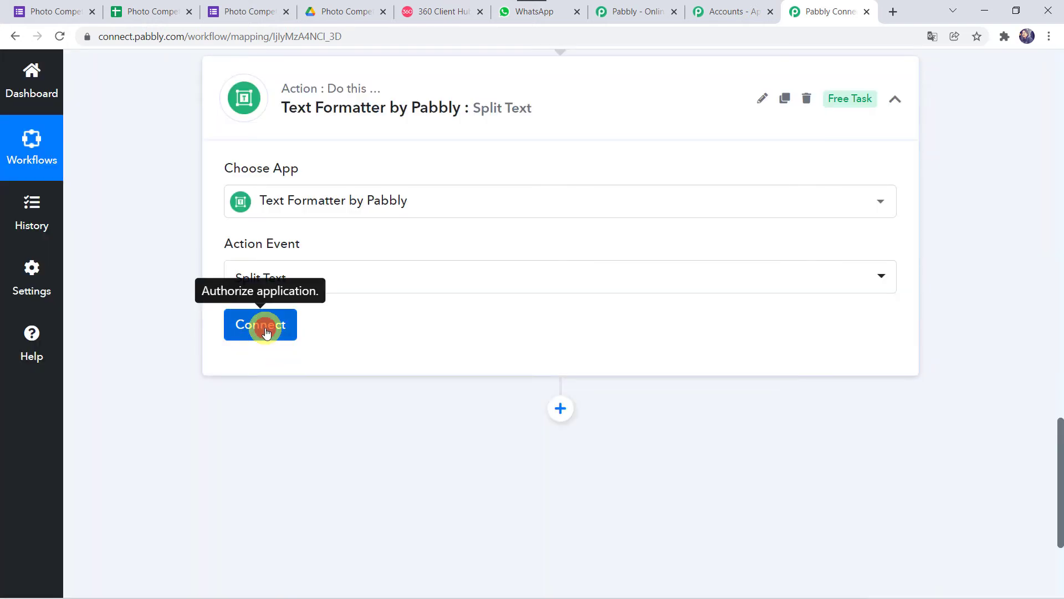
left_click(265, 331)
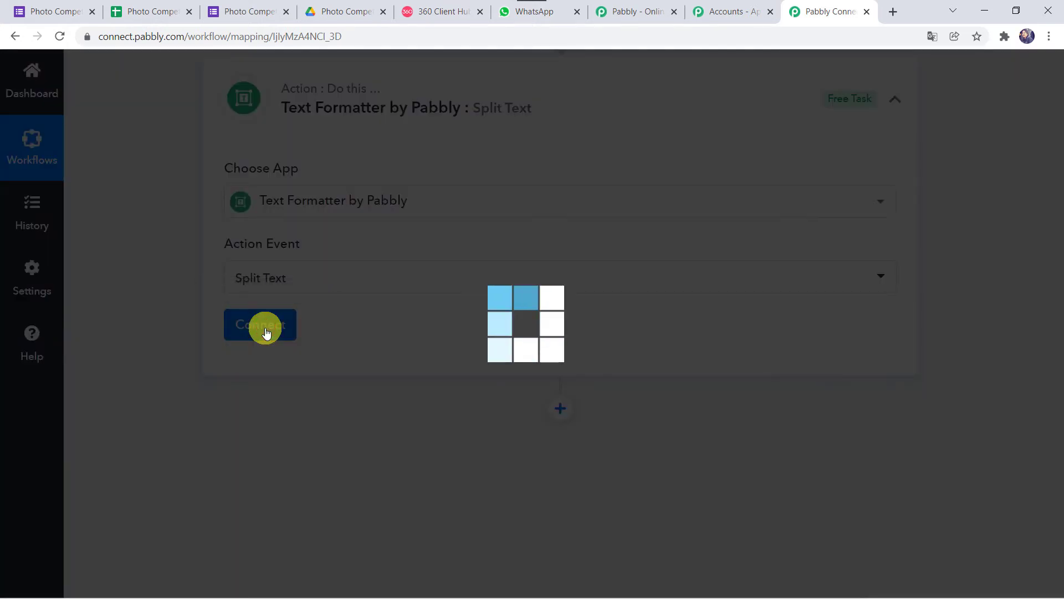
scroll(164, 431, "down", 2)
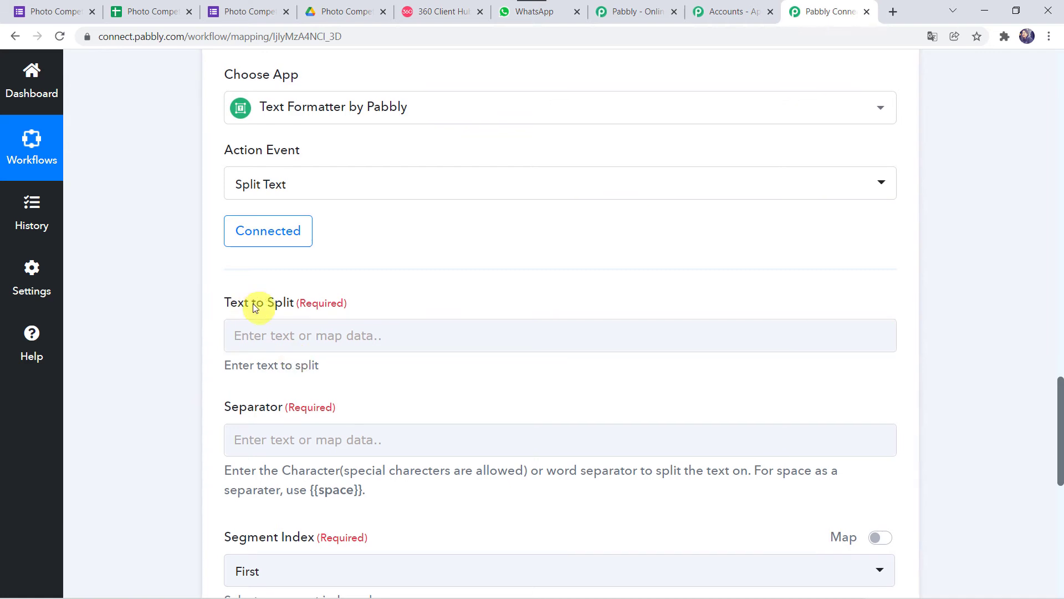
Step: Map the Upload Image link into Text to Split and enter = as the Separator
left_click(260, 334)
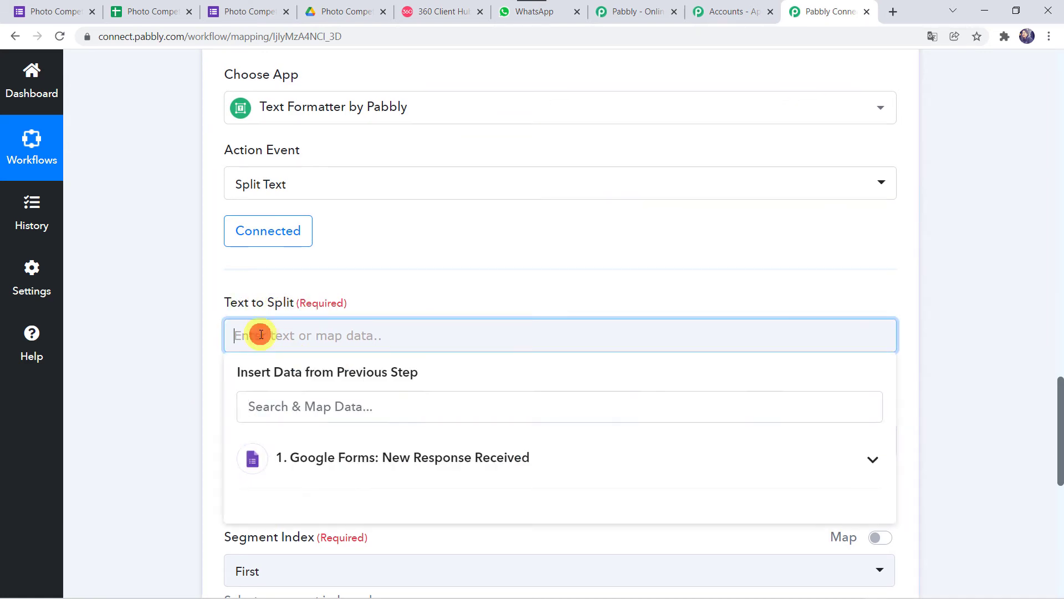
scroll(180, 455, "down", 2)
left_click(372, 366)
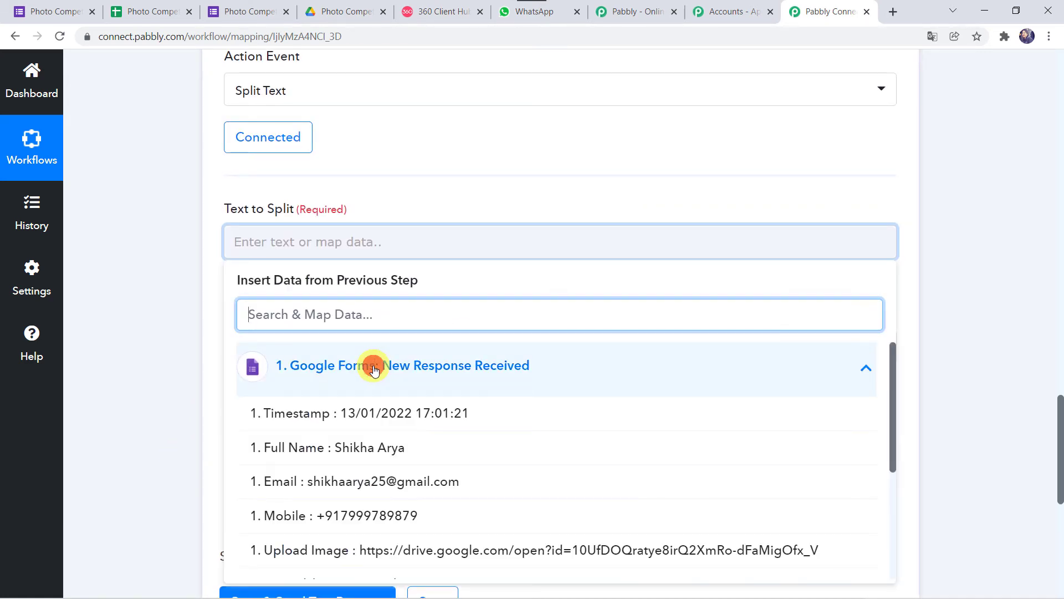
left_click(333, 550)
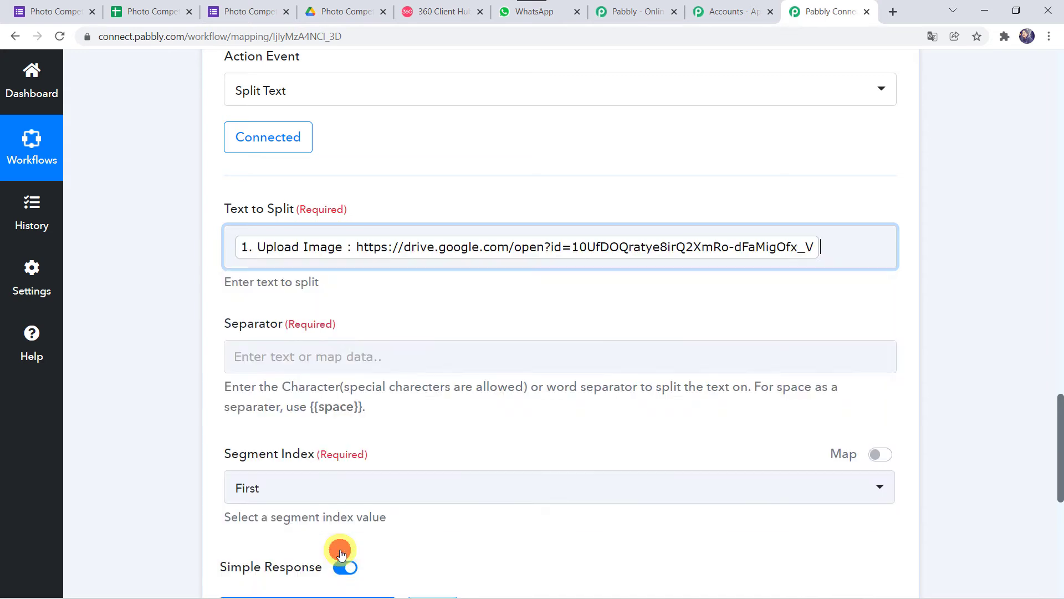
left_click(136, 327)
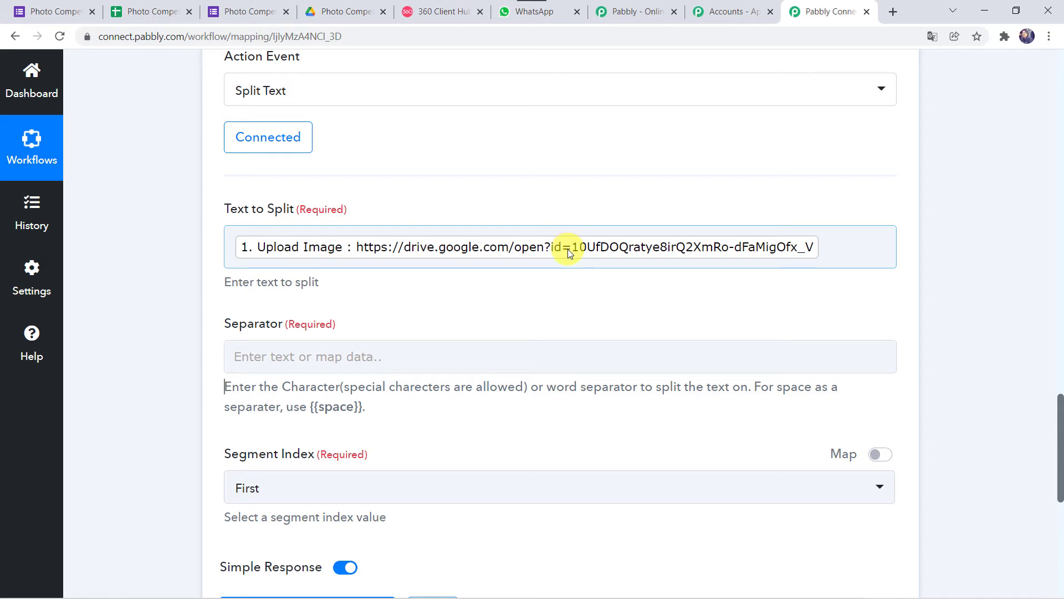
left_click(275, 357)
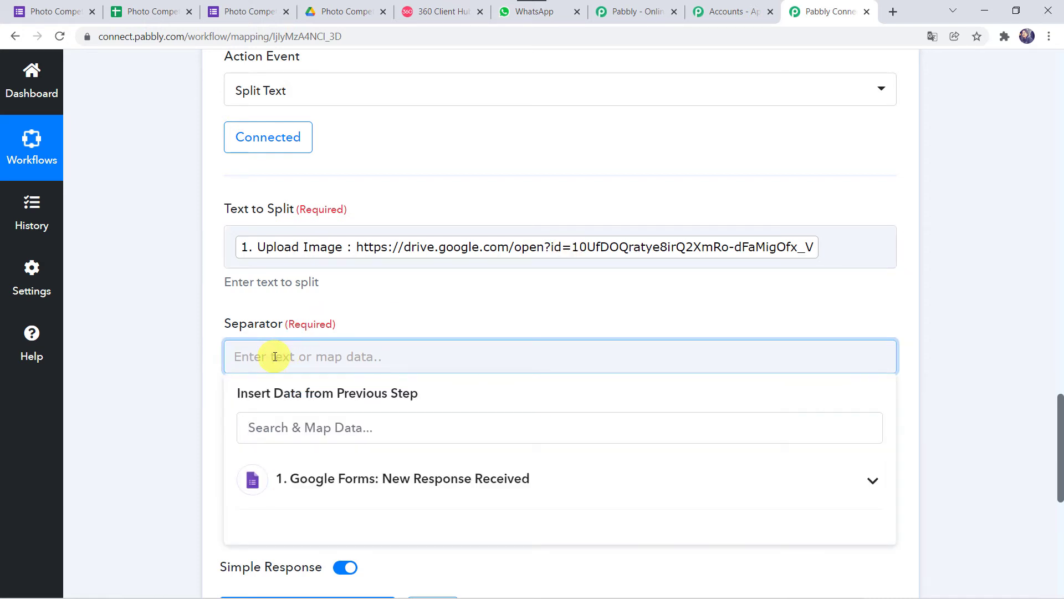
type("=")
left_click(128, 404)
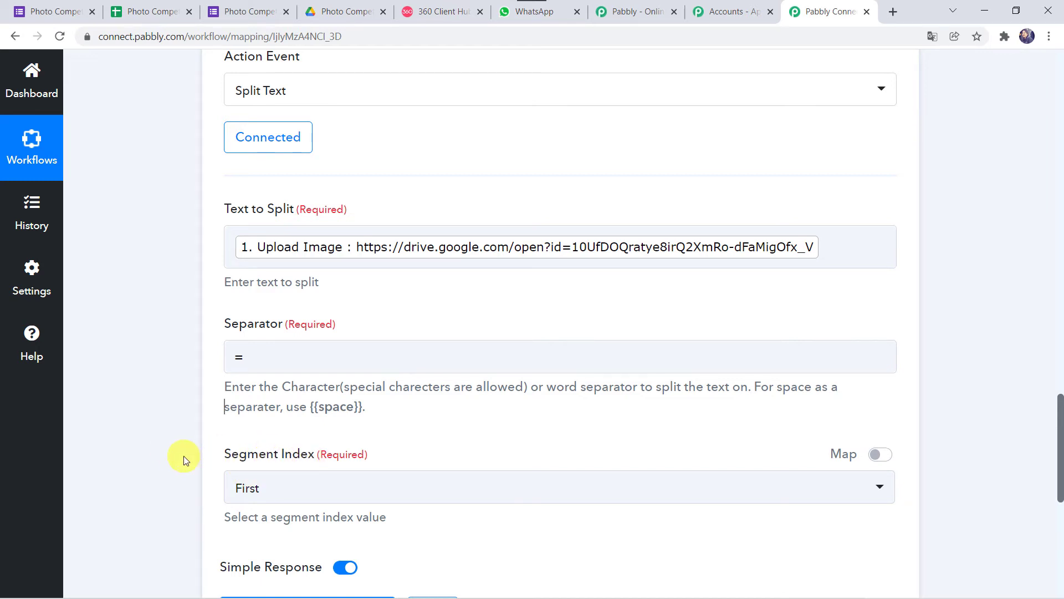
Step: Set Segment Index to Last, then save and send a test request returning the Drive file ID
scroll(178, 456, "down", 2)
left_click(269, 396)
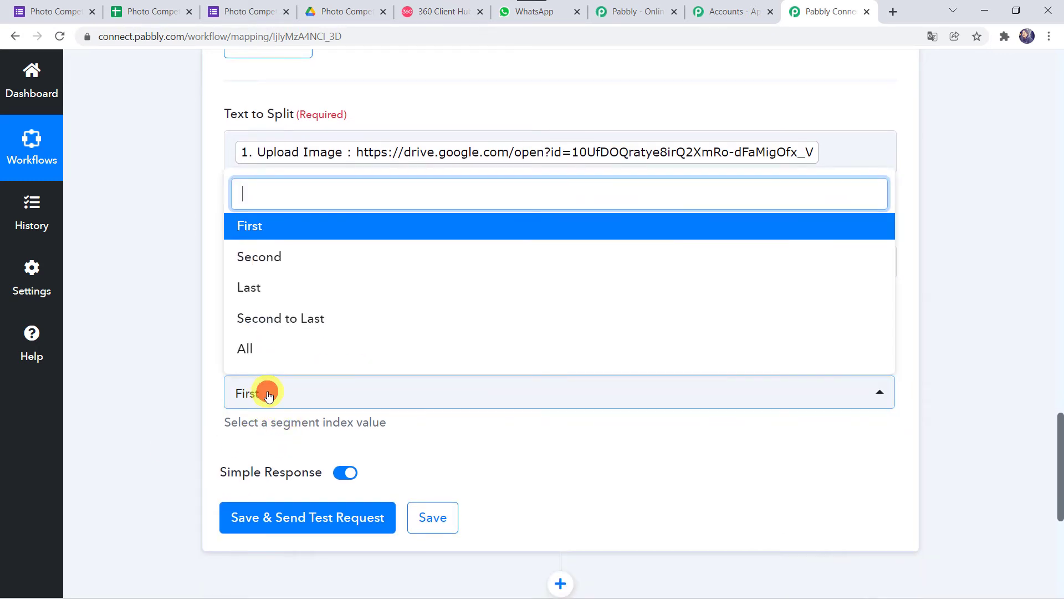
left_click(266, 289)
left_click(703, 152)
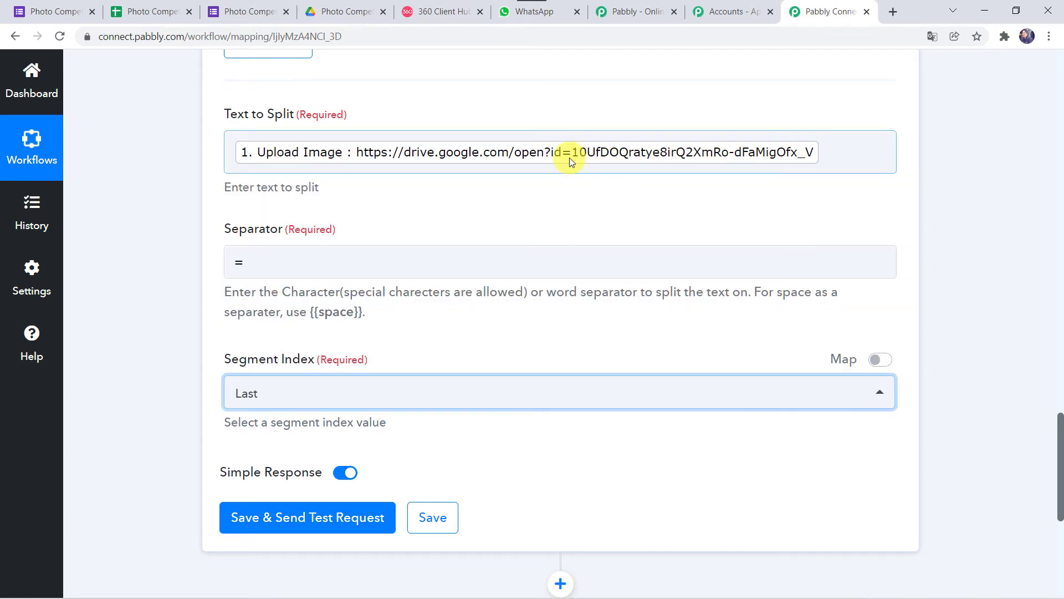
left_click(154, 398)
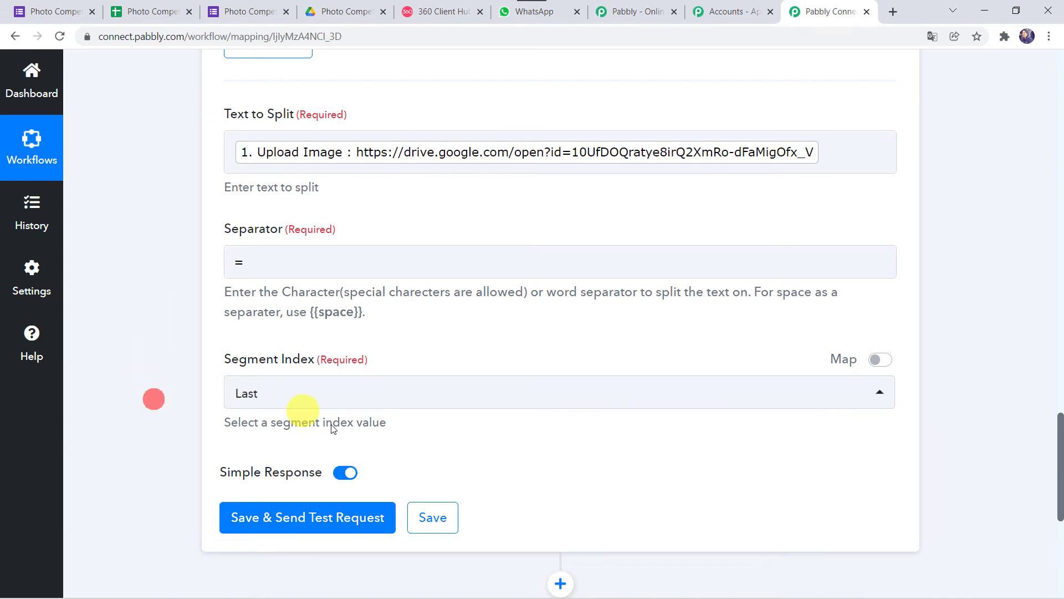
left_click(323, 521)
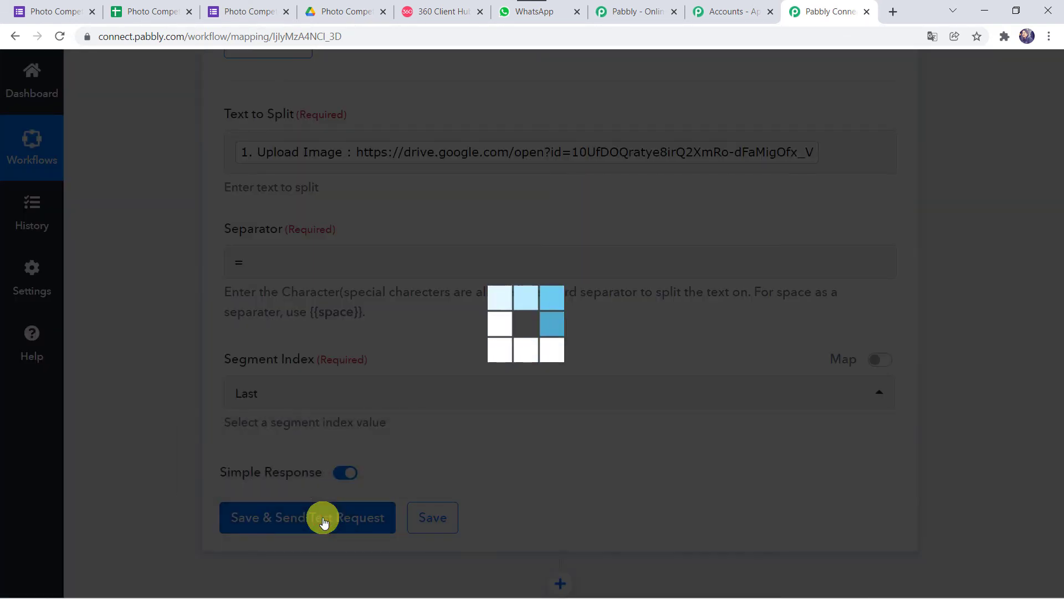
scroll(180, 493, "down", 3)
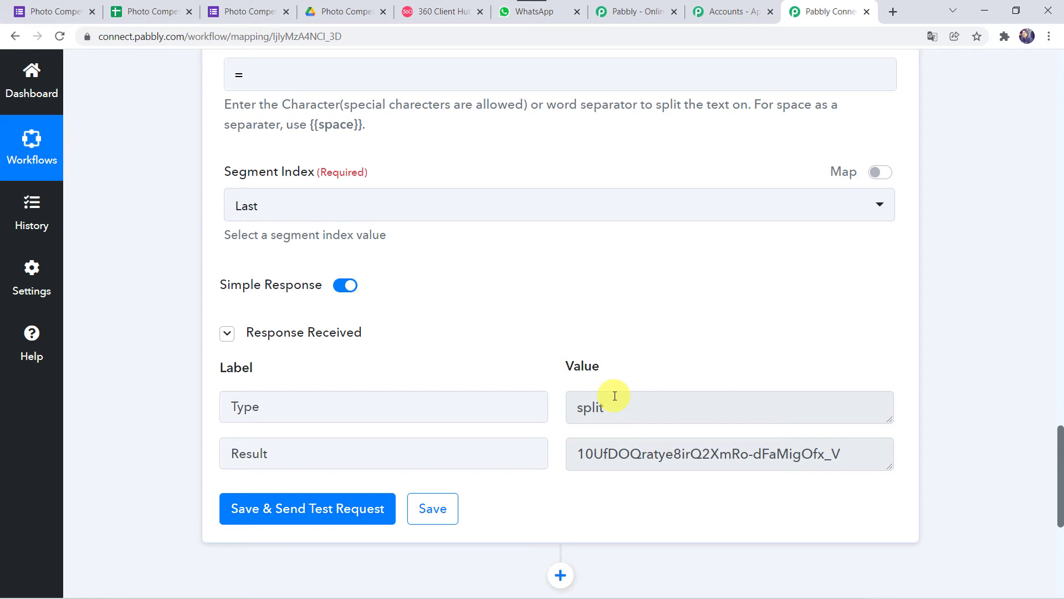
scroll(134, 507, "down", 4)
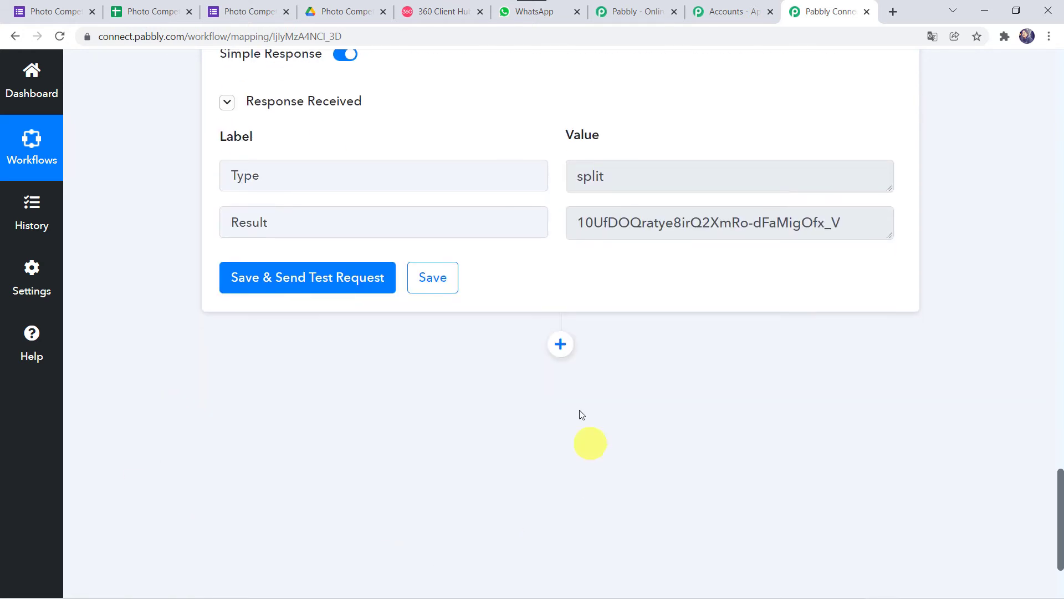
Step: Add a WhatsApp by 360Dialog step (searched '360') with Send Template Message, and connect
left_click(560, 345)
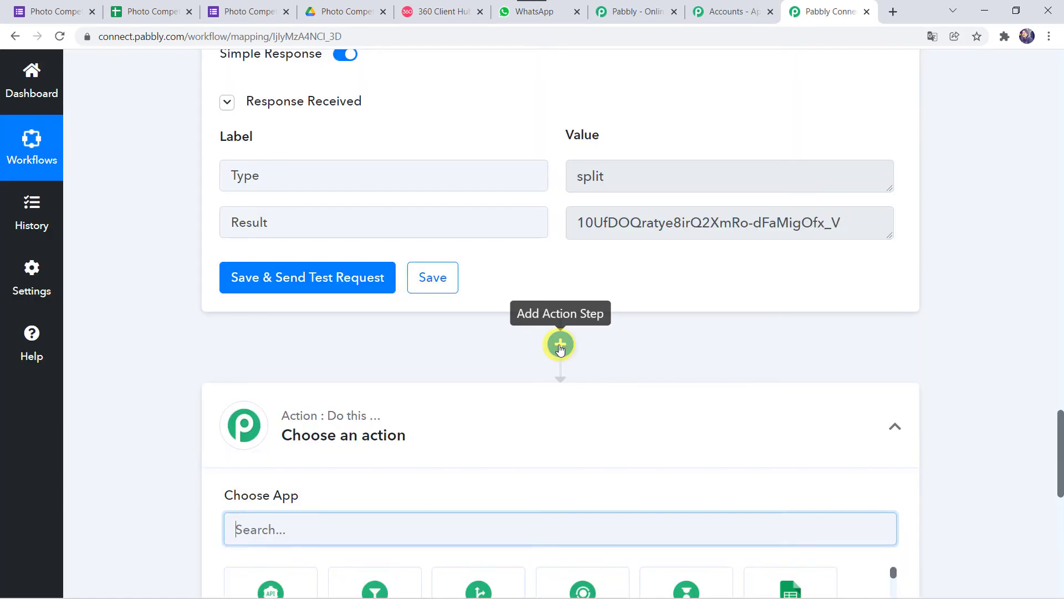
scroll(205, 394, "down", 4)
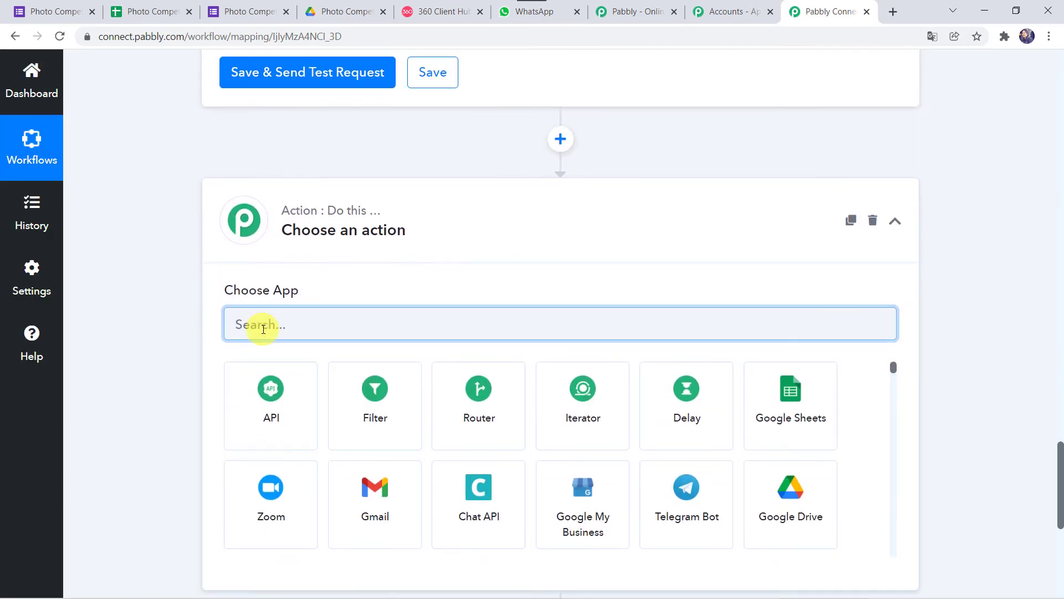
left_click(279, 291)
type("360")
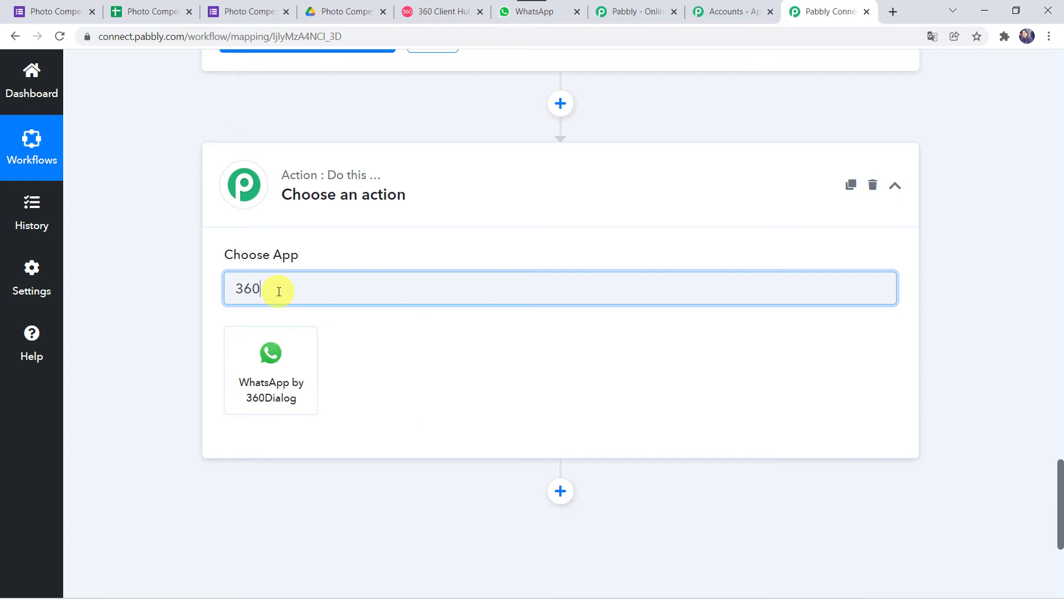
left_click(276, 377)
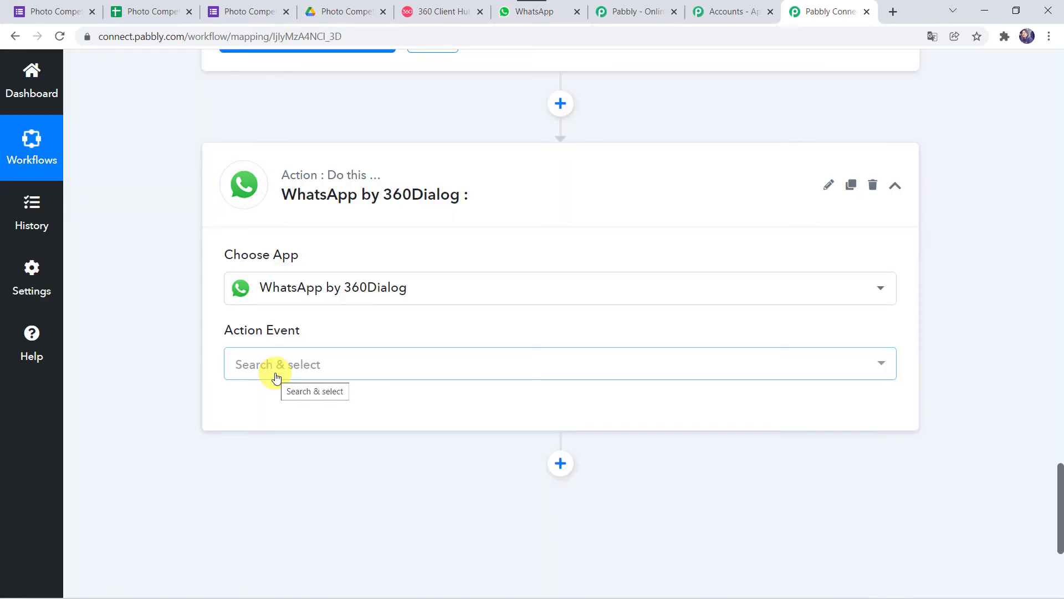
left_click(274, 370)
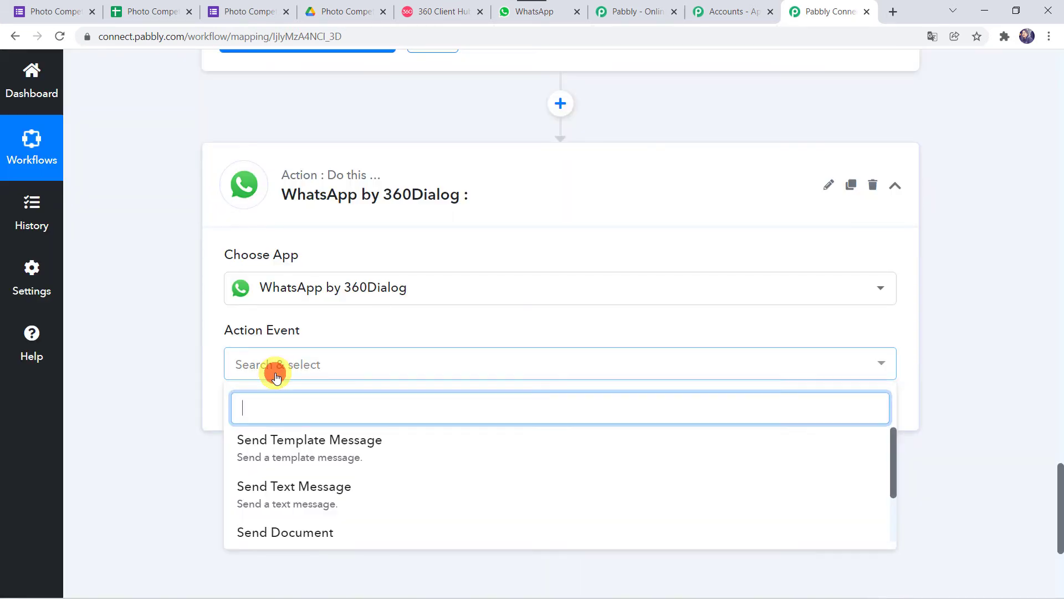
left_click(284, 441)
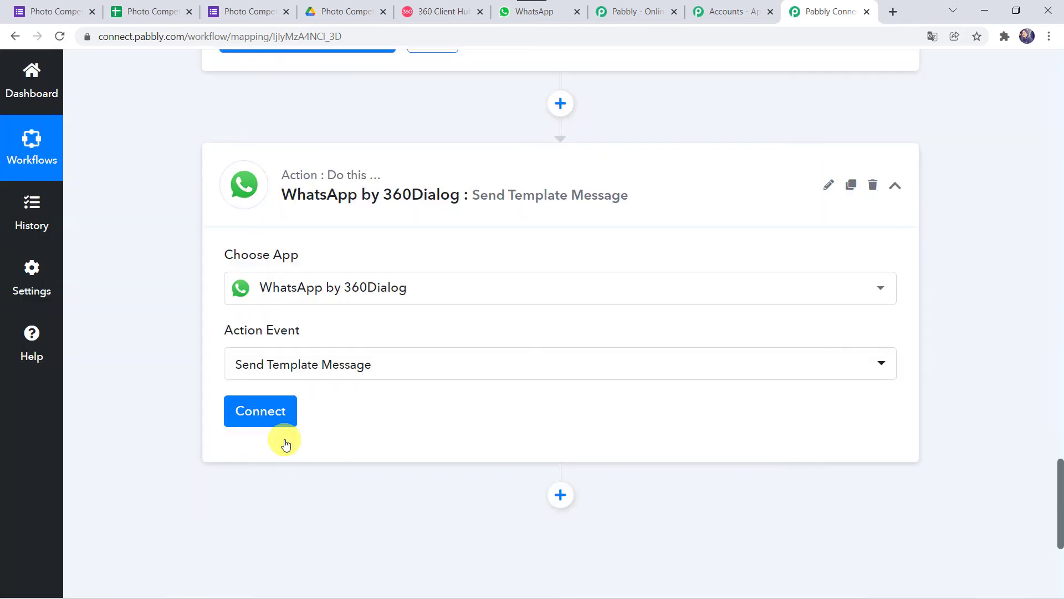
left_click(269, 410)
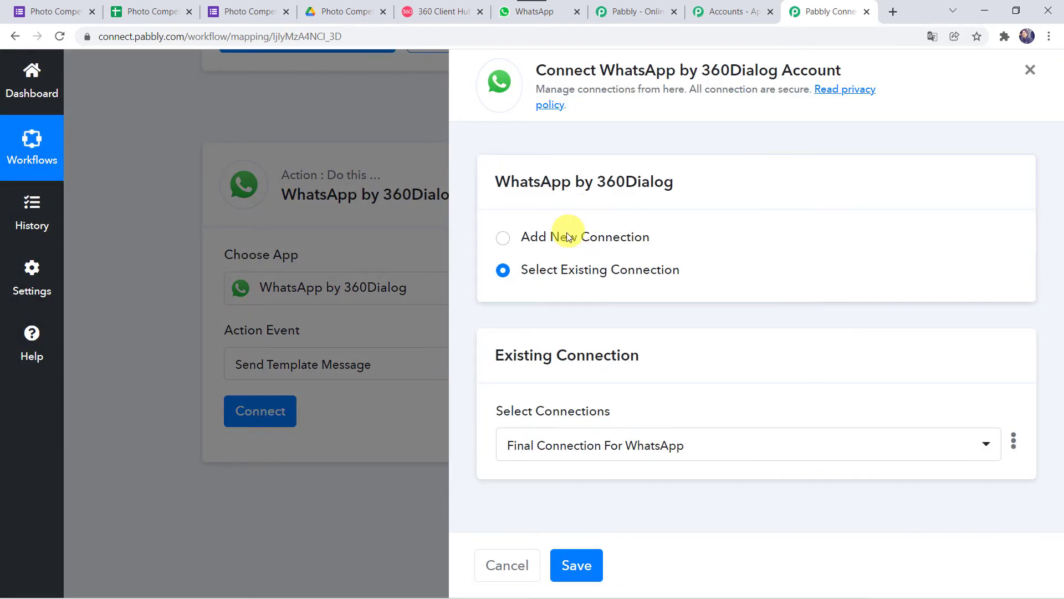
Step: Choose Add New Connection, scroll to the Domain field, and switch to the 360dialog Client Hub
left_click(566, 235)
scroll(570, 347, "down", 4)
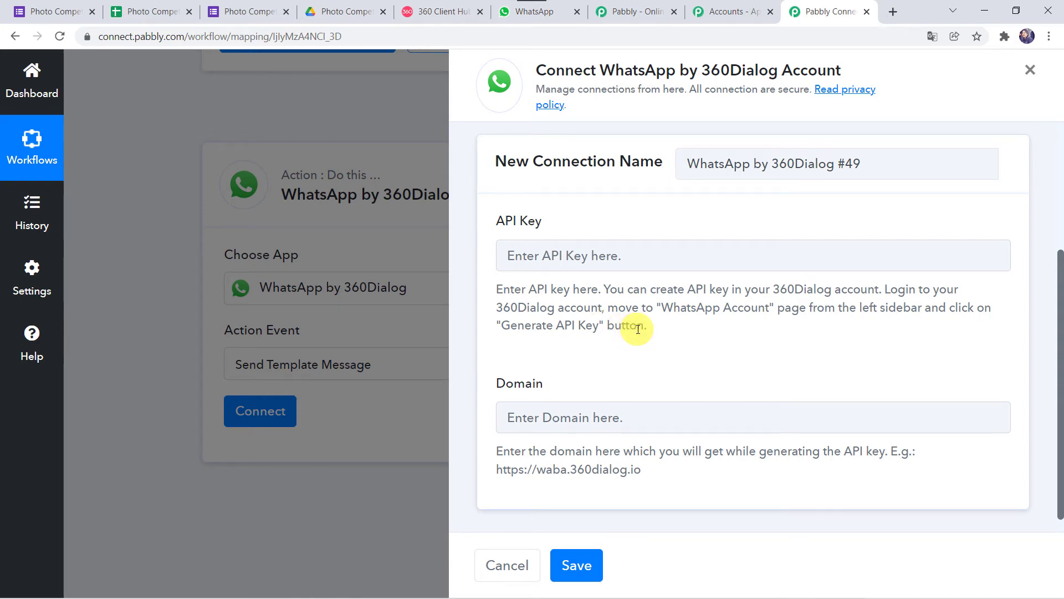
left_click(435, 8)
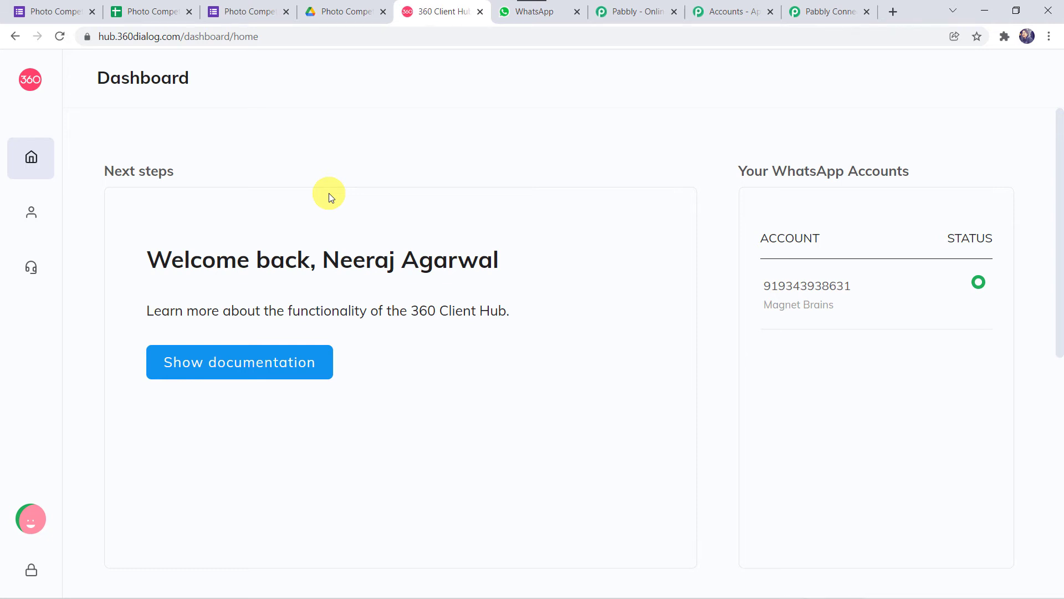
Step: Check WhatsApp Accounts in the 360dialog Client Hub, then return to Pabbly's API Key field
mouse_move(45, 227)
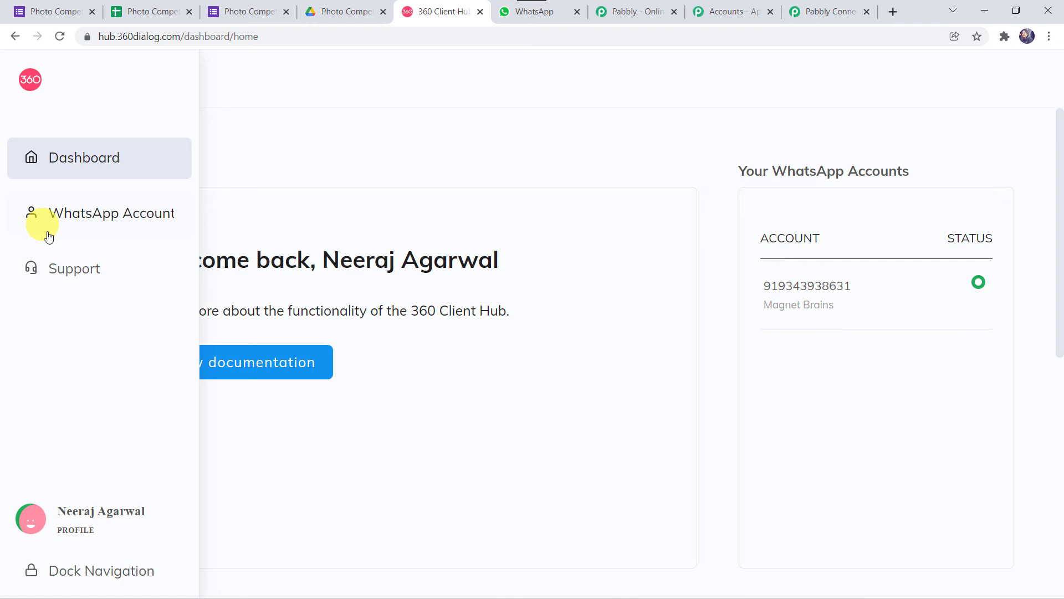
left_click(117, 217)
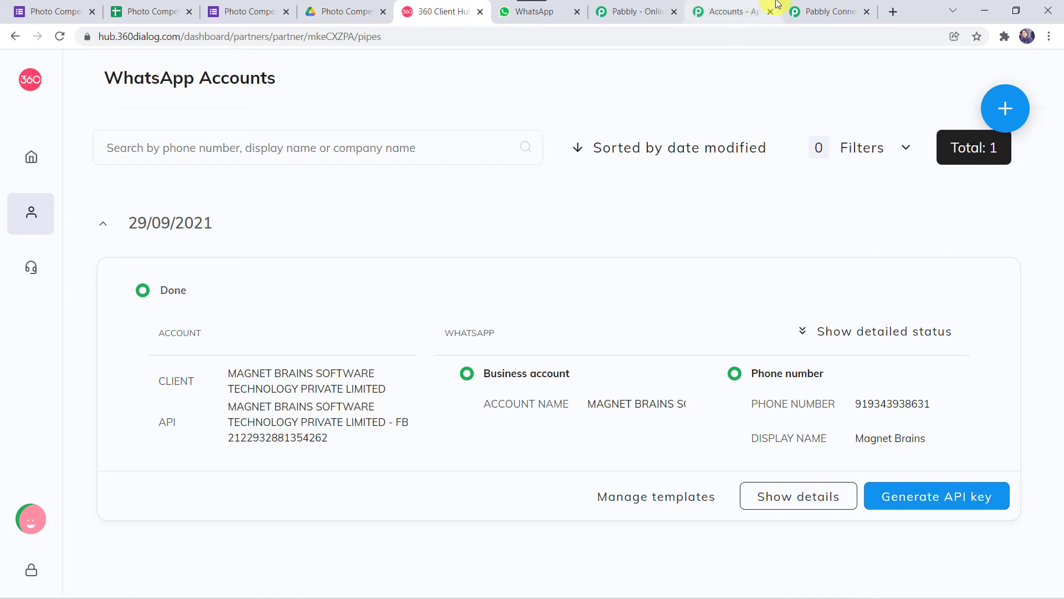
left_click(798, 11)
left_click(564, 259)
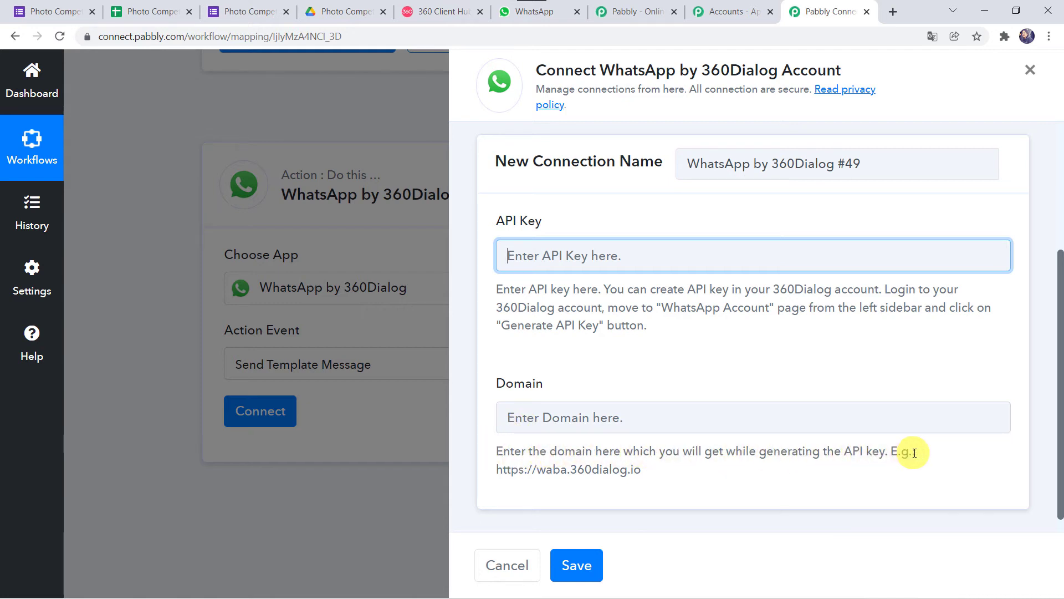
Step: Copy the example domain URL and paste it into the Domain field
left_click_drag(499, 470, 635, 469)
right_click(635, 469)
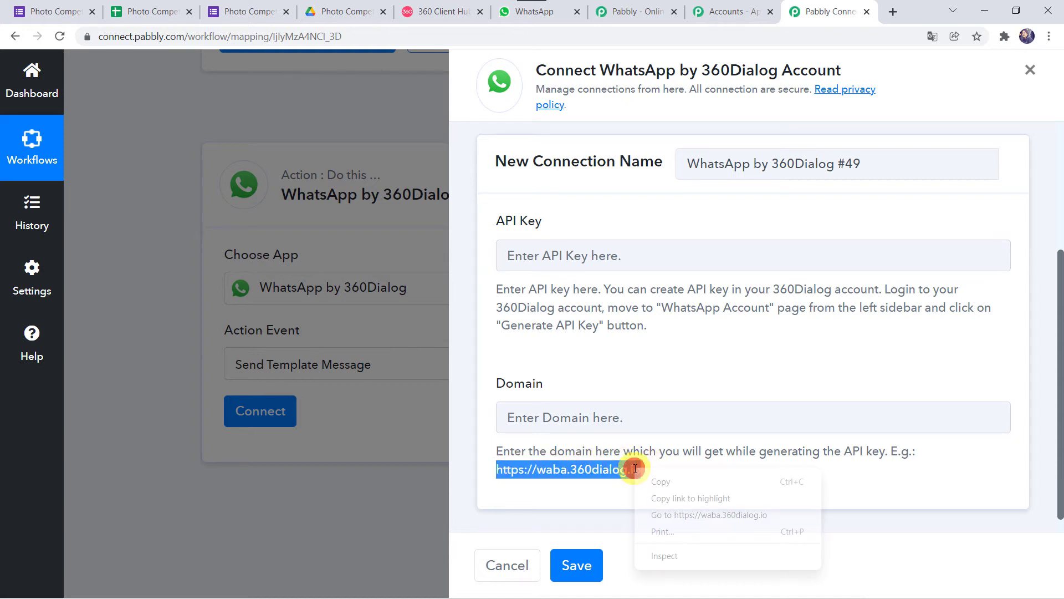
left_click(657, 478)
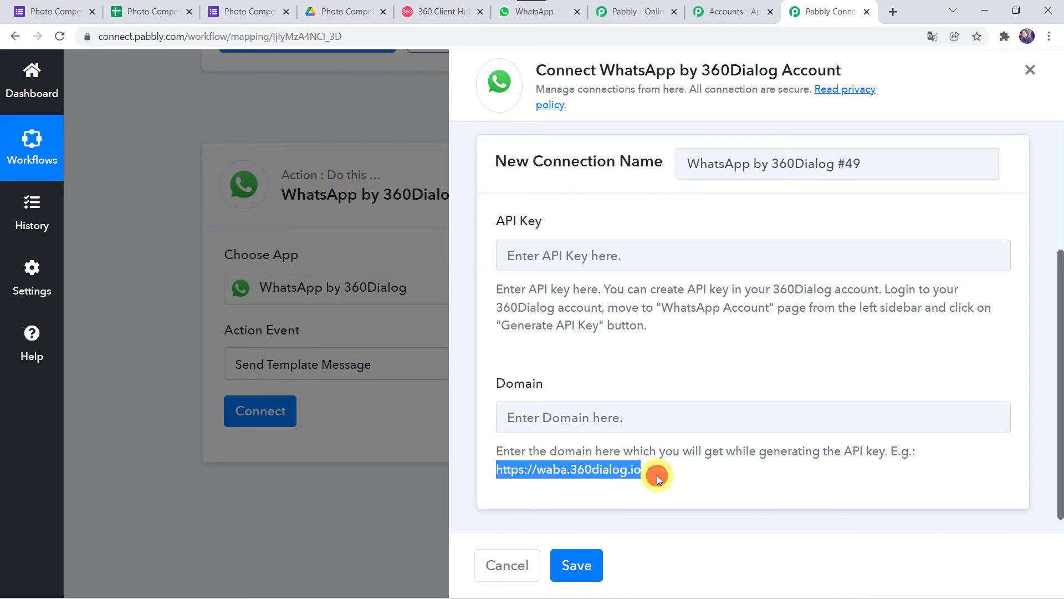
right_click(593, 418)
left_click(641, 306)
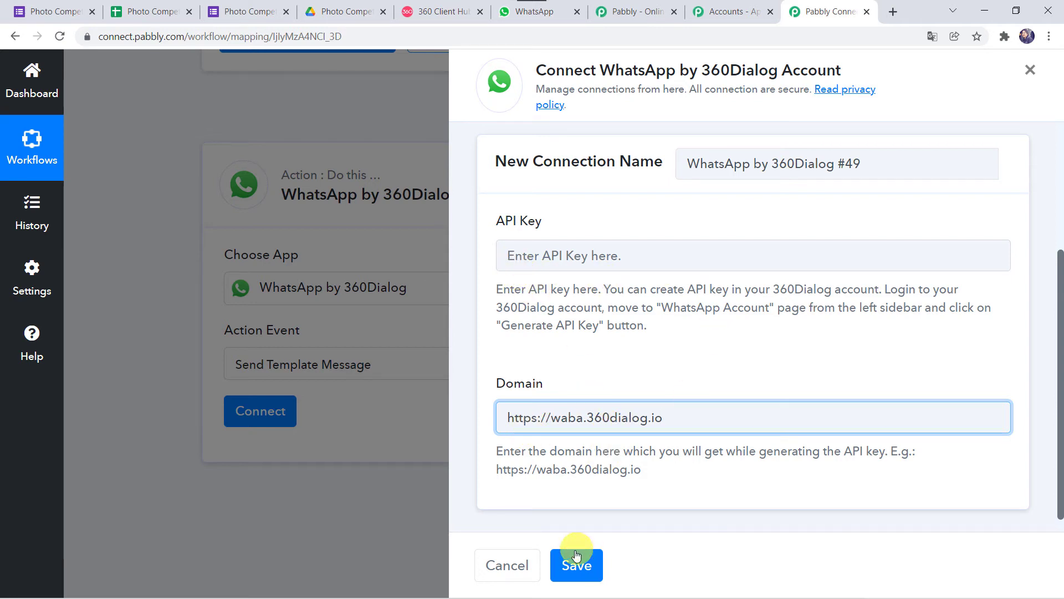
Step: Use the existing Final Connection For WhatsApp connection and save it
scroll(609, 328, "down", 1)
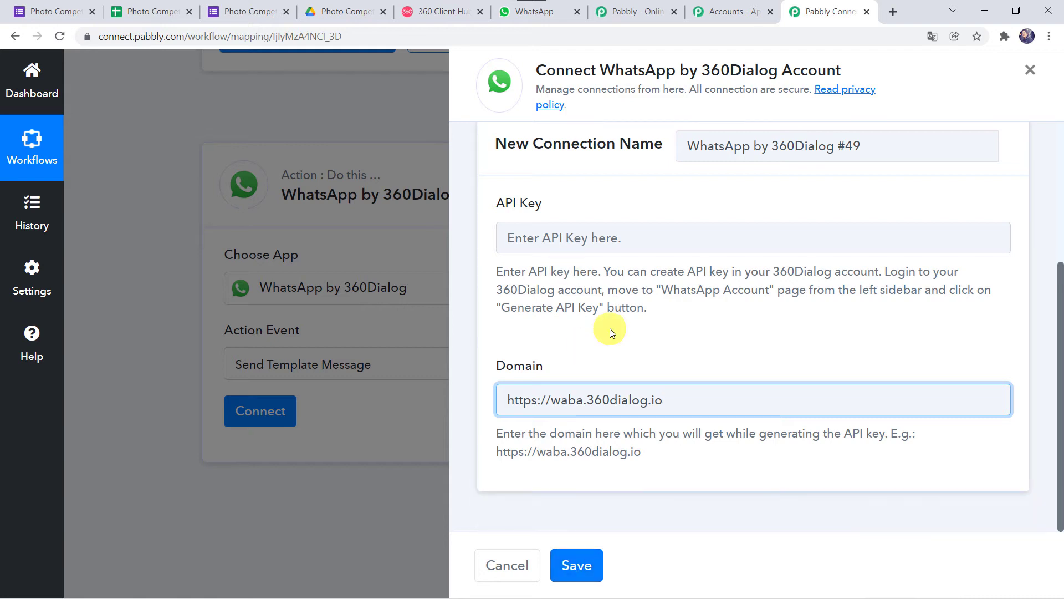
scroll(609, 328, "up", 4)
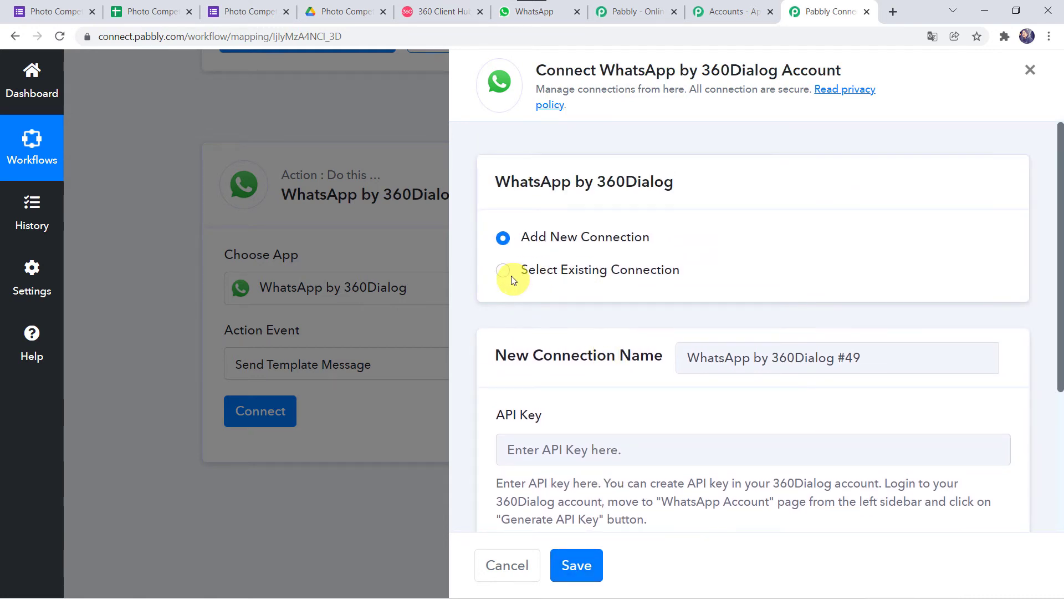
left_click(557, 270)
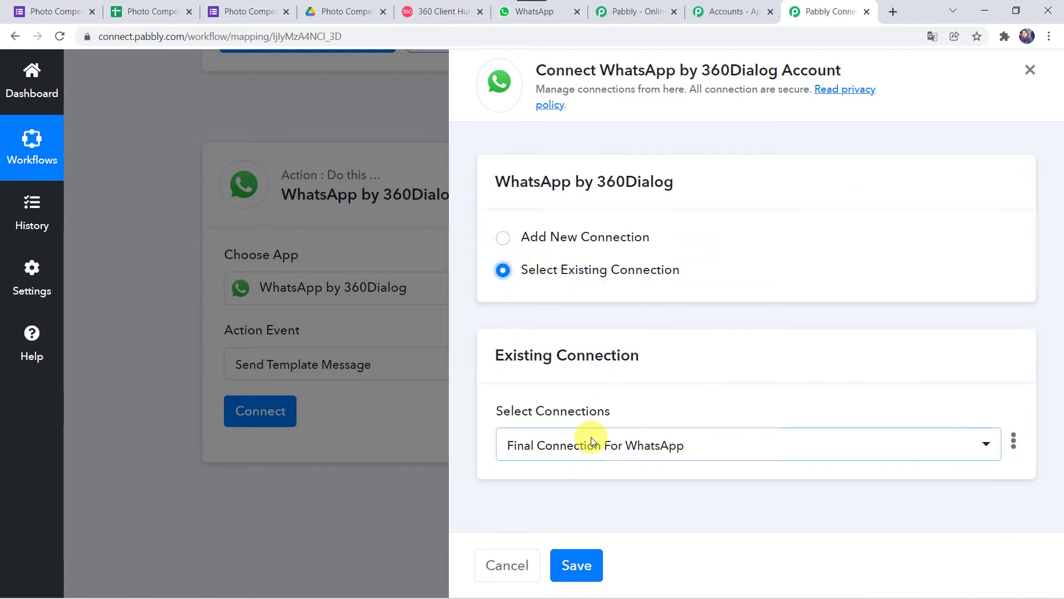
left_click(597, 569)
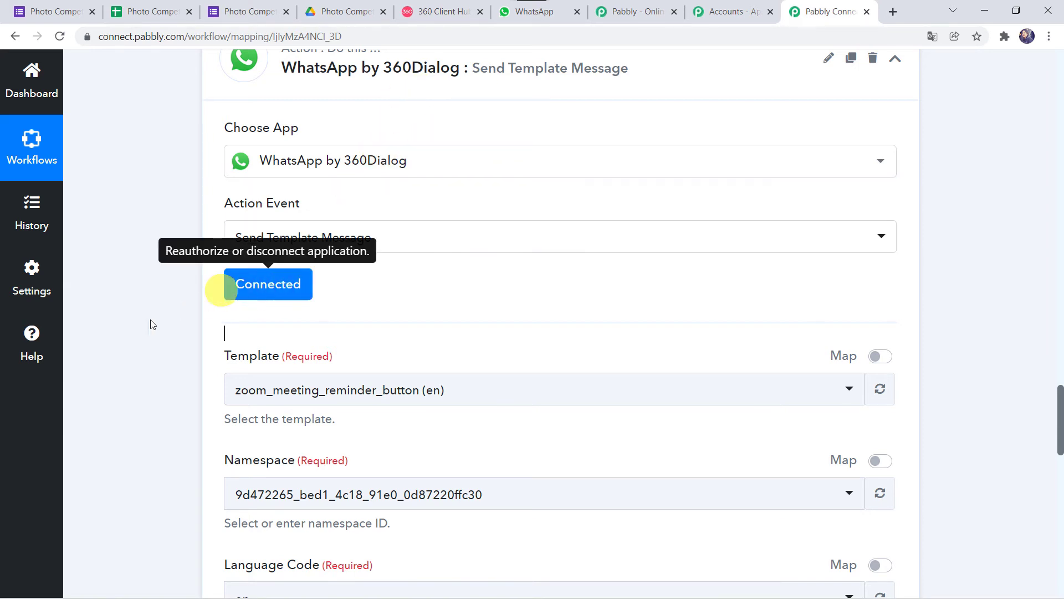
Step: Review the Template, Namespace and Language Code fields, then switch to the 360dialog Client Hub
scroll(207, 397, "down", 2)
scroll(206, 398, "down", 1)
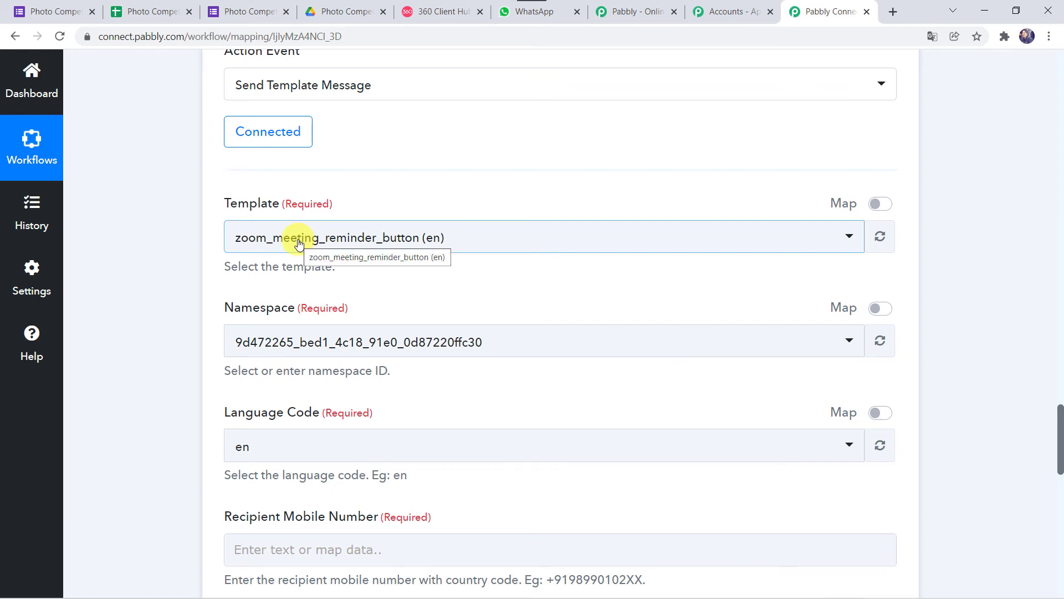
left_click(437, 15)
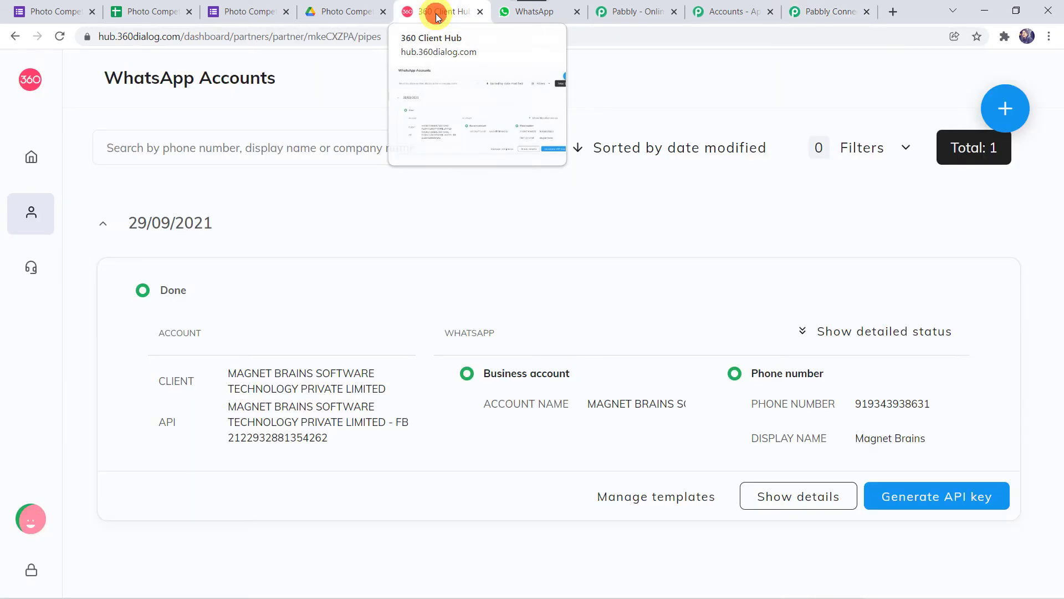
Step: Open the WhatsApp account's message templates list
left_click(649, 497)
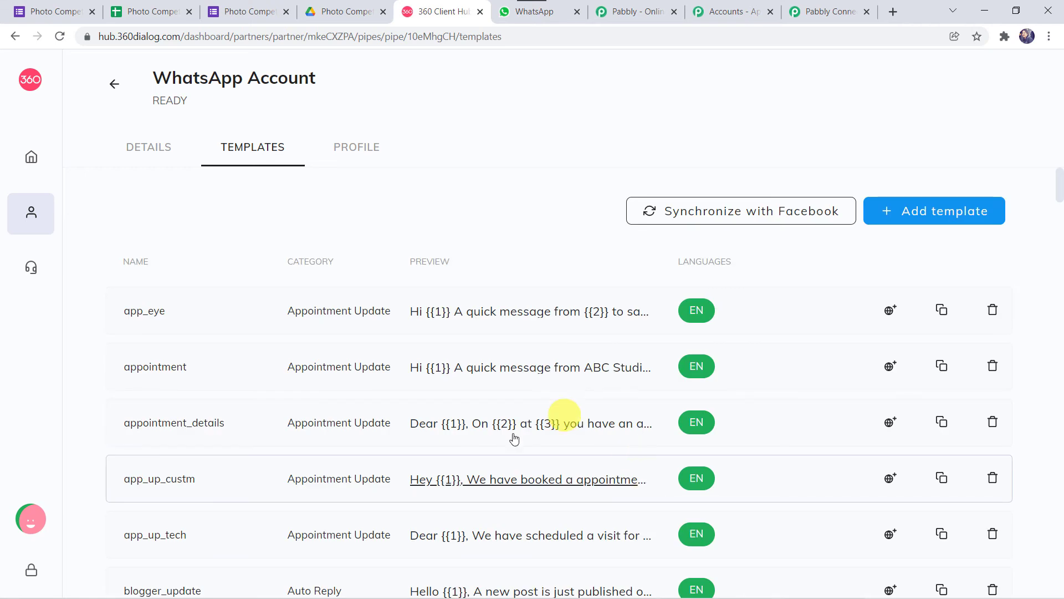
scroll(486, 499, "down", 8)
scroll(486, 499, "down", 7)
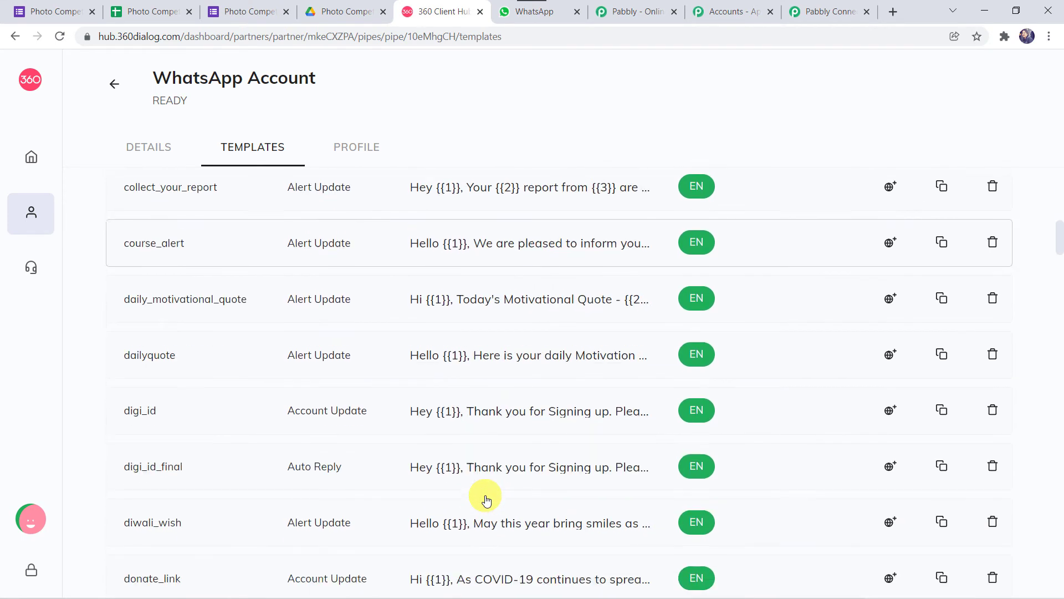
scroll(486, 498, "up", 11)
scroll(486, 499, "up", 4)
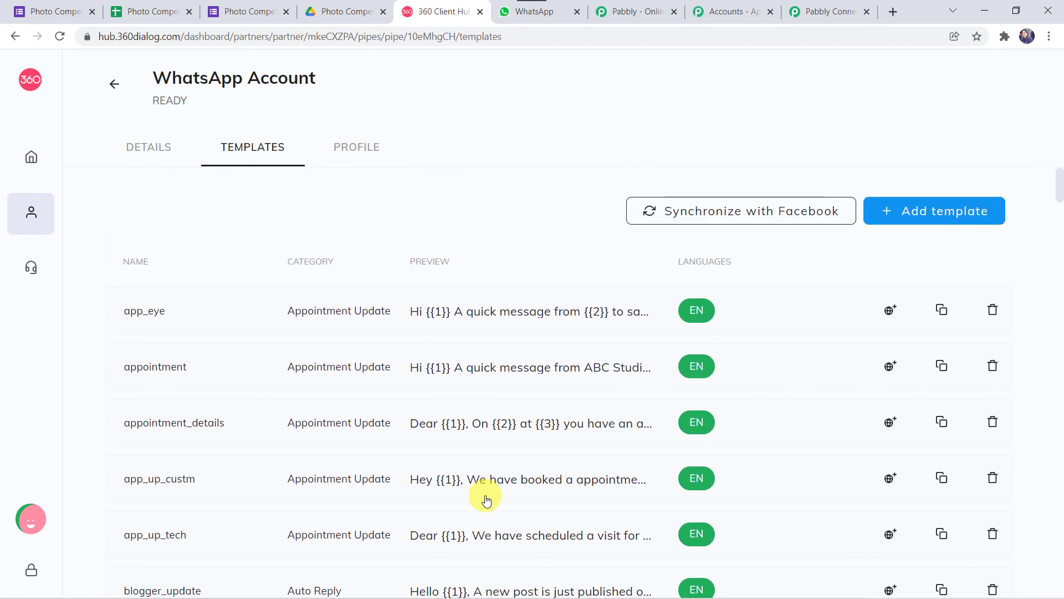
Step: Start a new template and look through its Category options
left_click(925, 216)
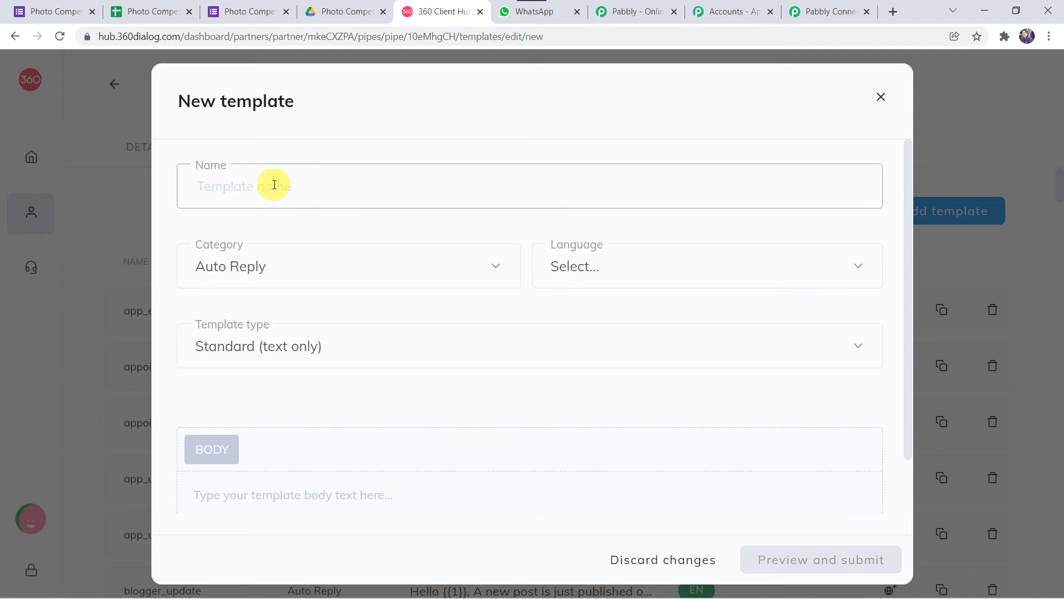
left_click(313, 270)
scroll(286, 411, "down", 7)
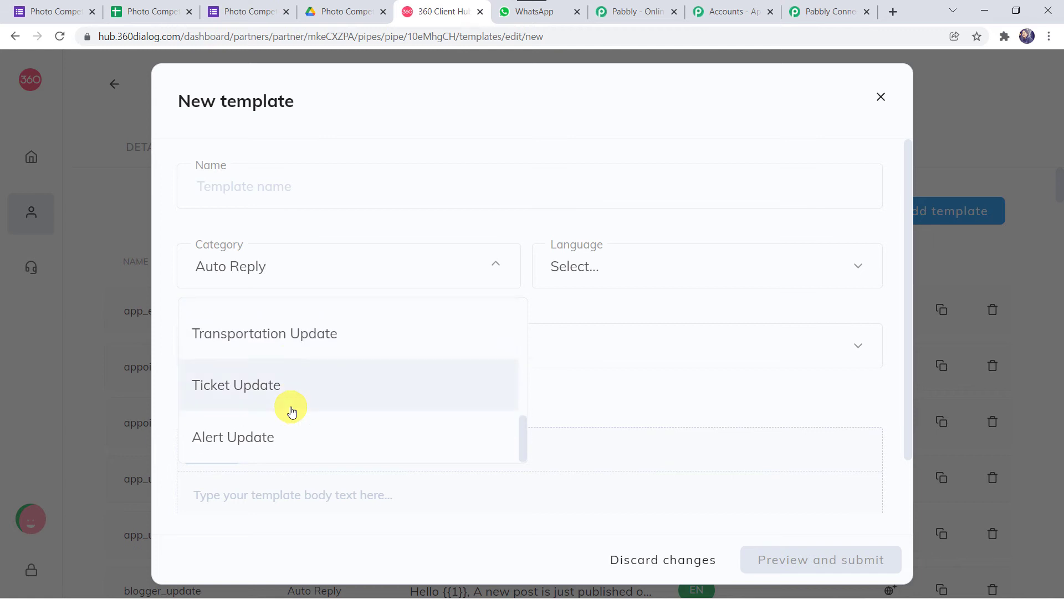
scroll(292, 410, "up", 4)
left_click(380, 291)
left_click(425, 271)
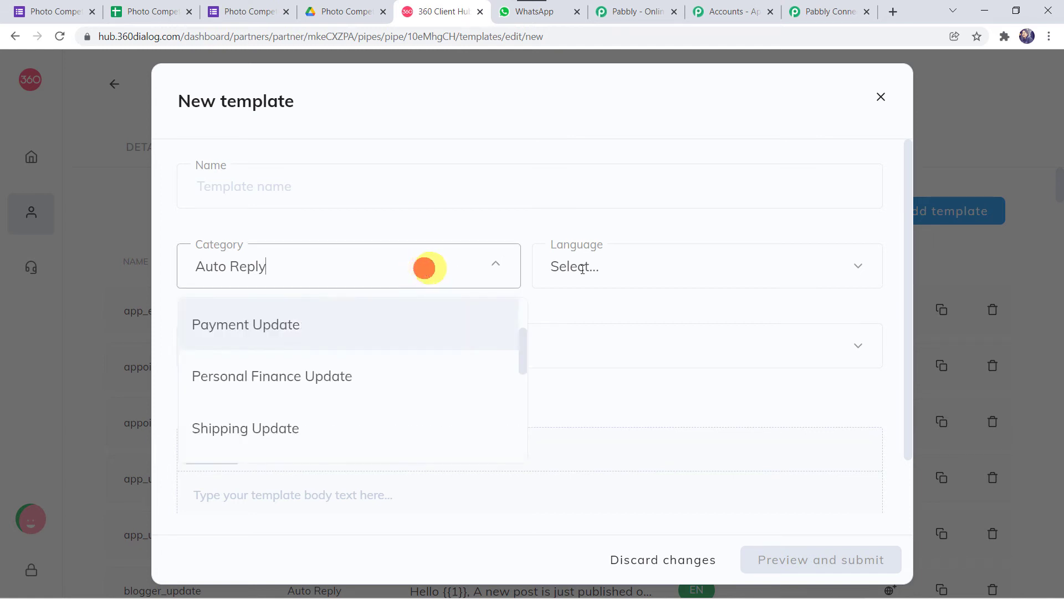
Step: Check the Language and Template type options, keeping Standard (text only), then discard the form
left_click(623, 271)
scroll(625, 452, "down", 3)
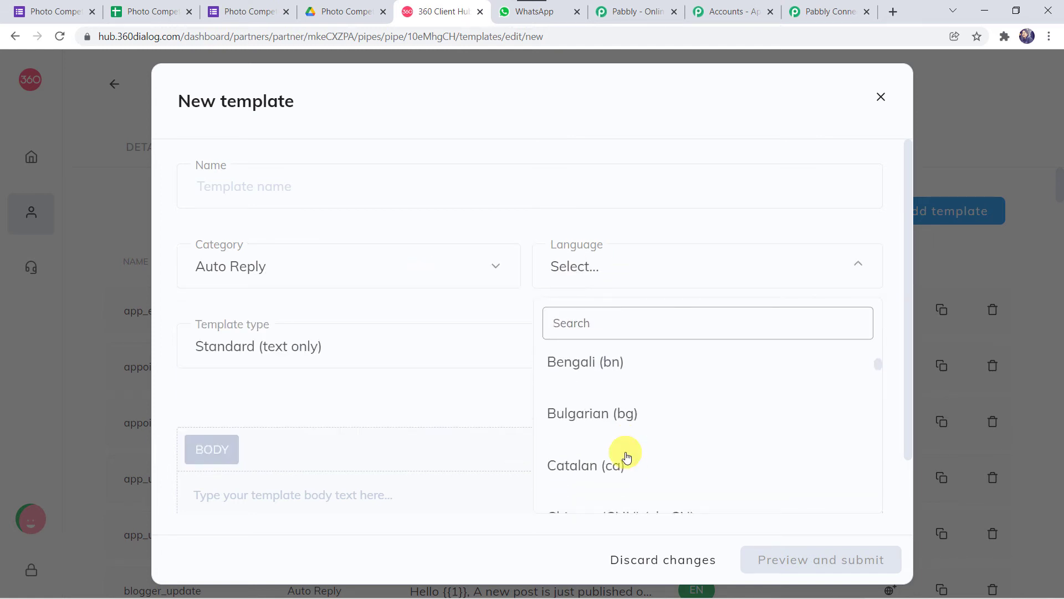
scroll(625, 452, "up", 3)
left_click(337, 352)
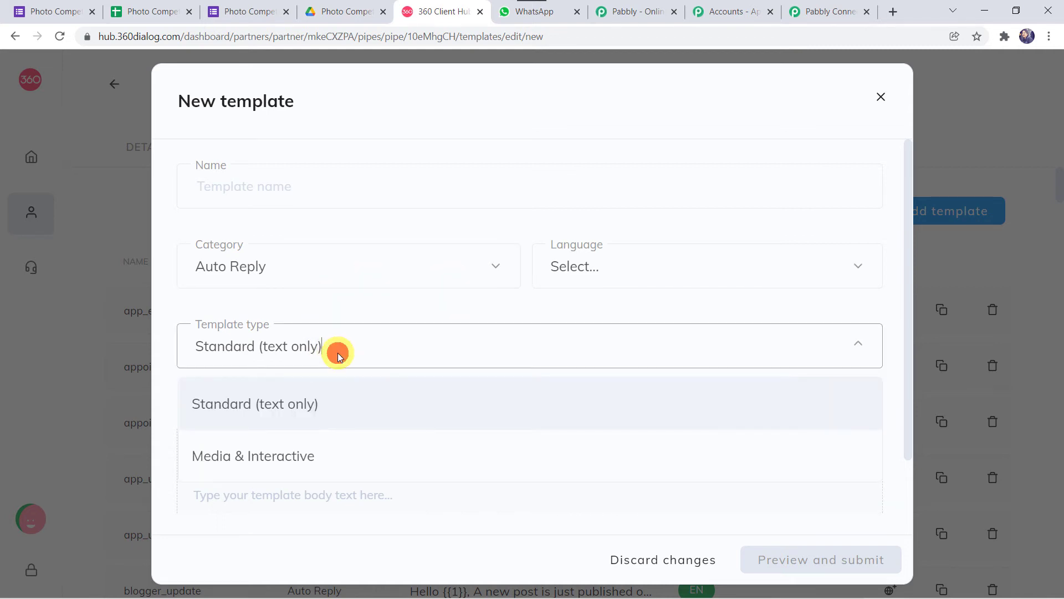
left_click(338, 353)
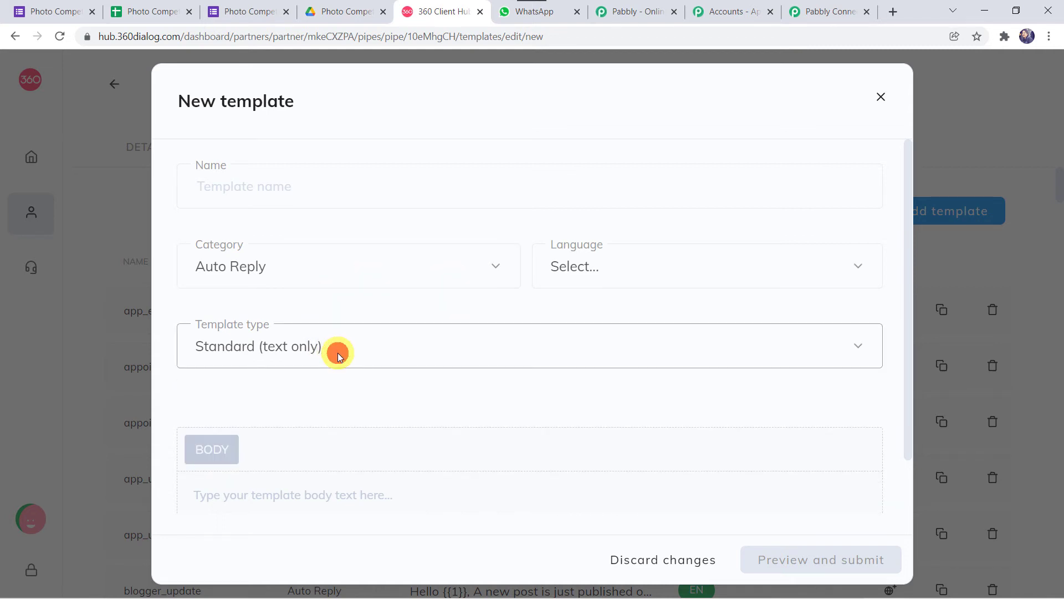
left_click(309, 521)
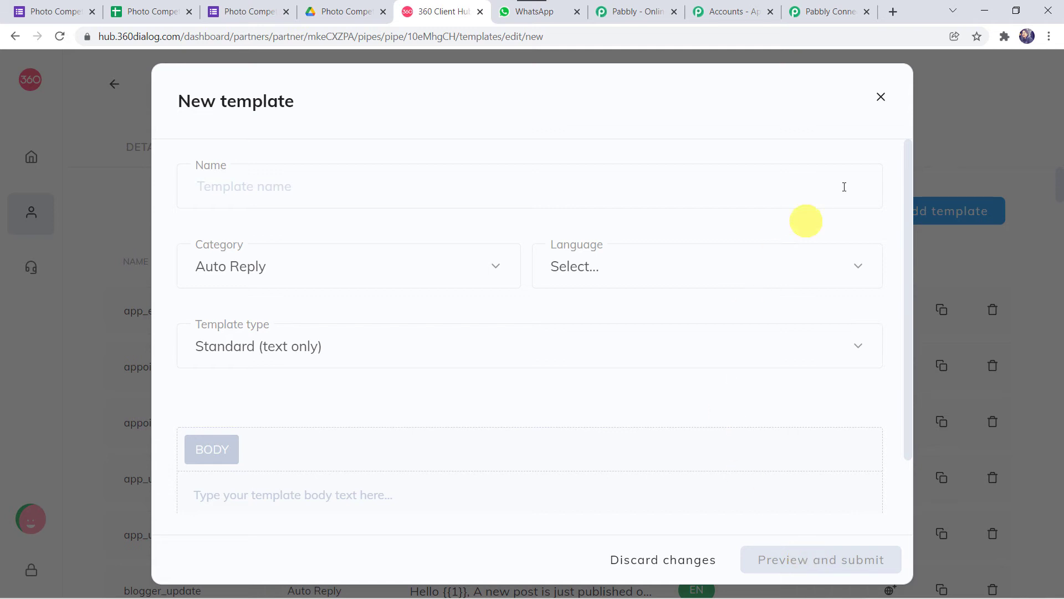
left_click(882, 99)
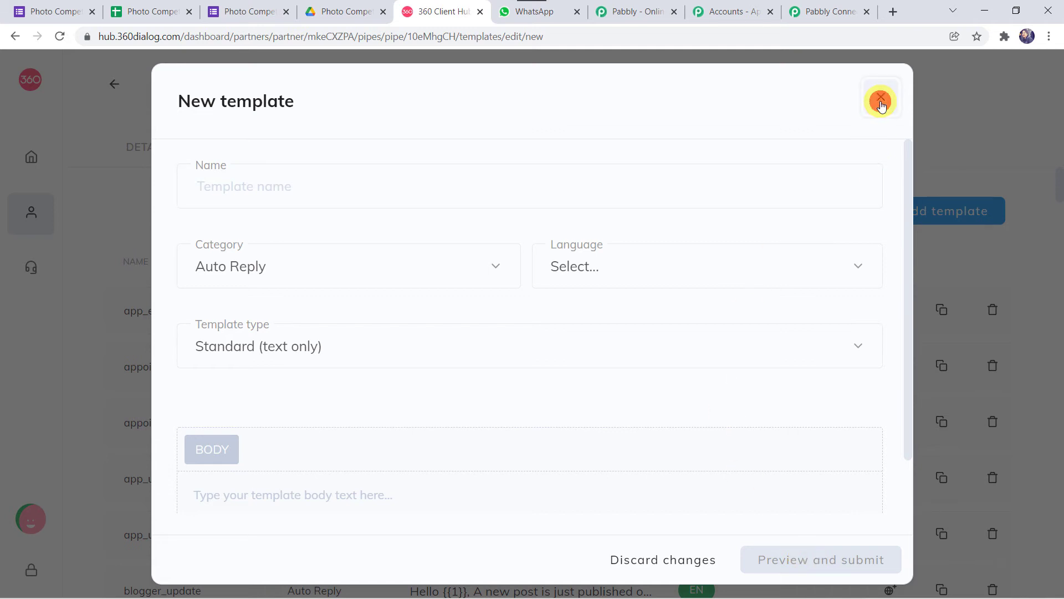
scroll(507, 454, "down", 13)
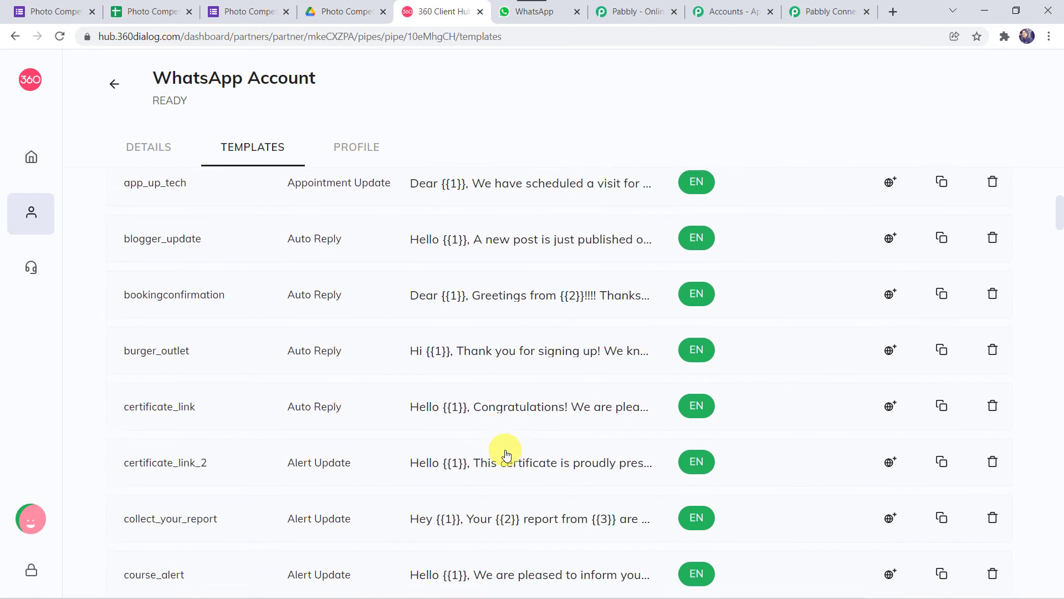
Step: Preview image_submission_receive's header image and Name, Email, Contact Number variables, then return to Pabbly
scroll(507, 455, "down", 12)
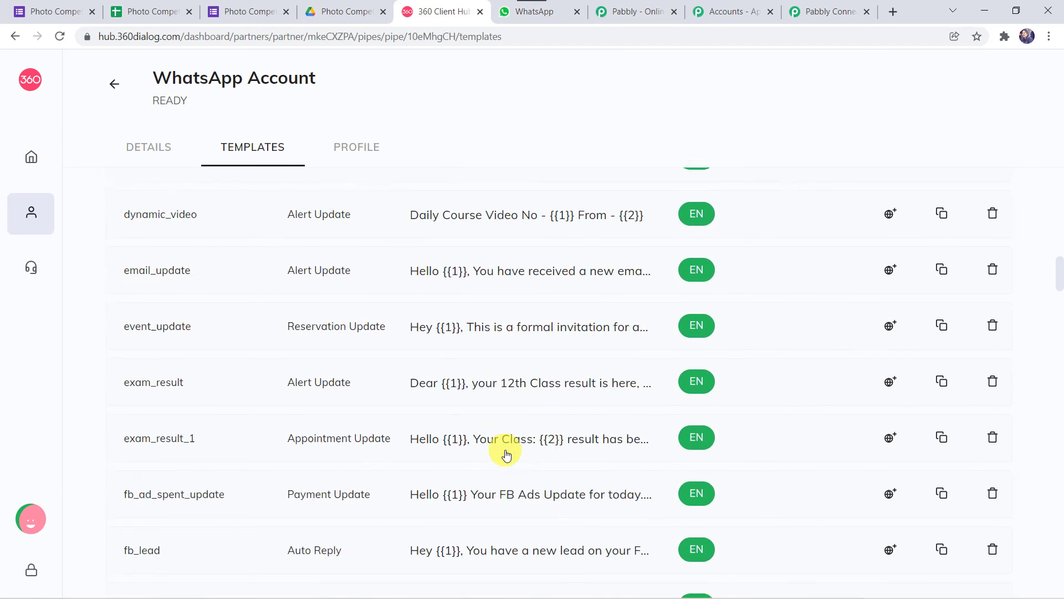
scroll(507, 455, "down", 7)
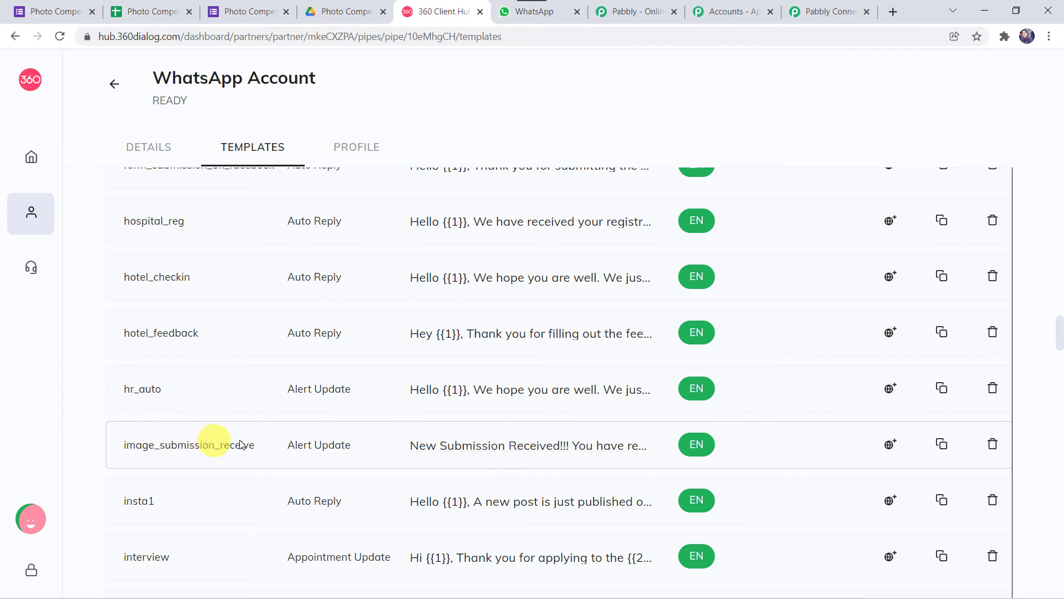
left_click(490, 449)
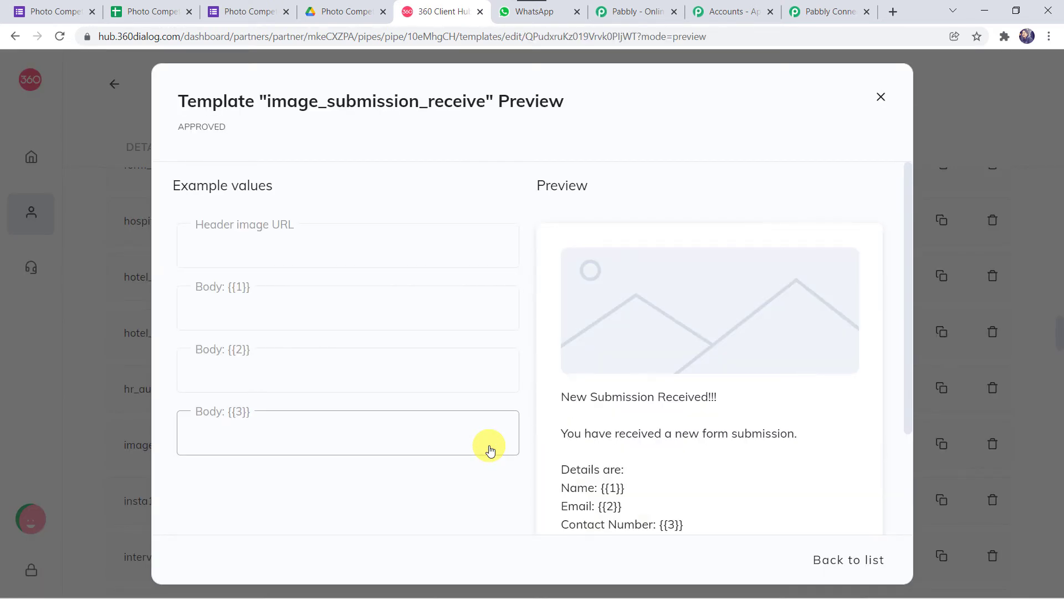
scroll(494, 300, "down", 3)
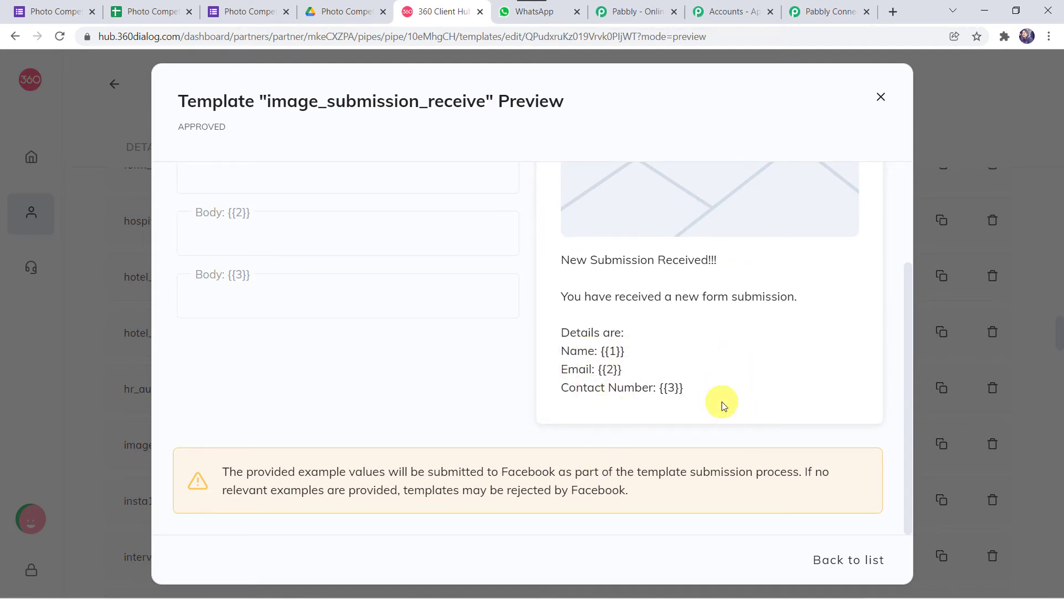
scroll(722, 401, "up", 3)
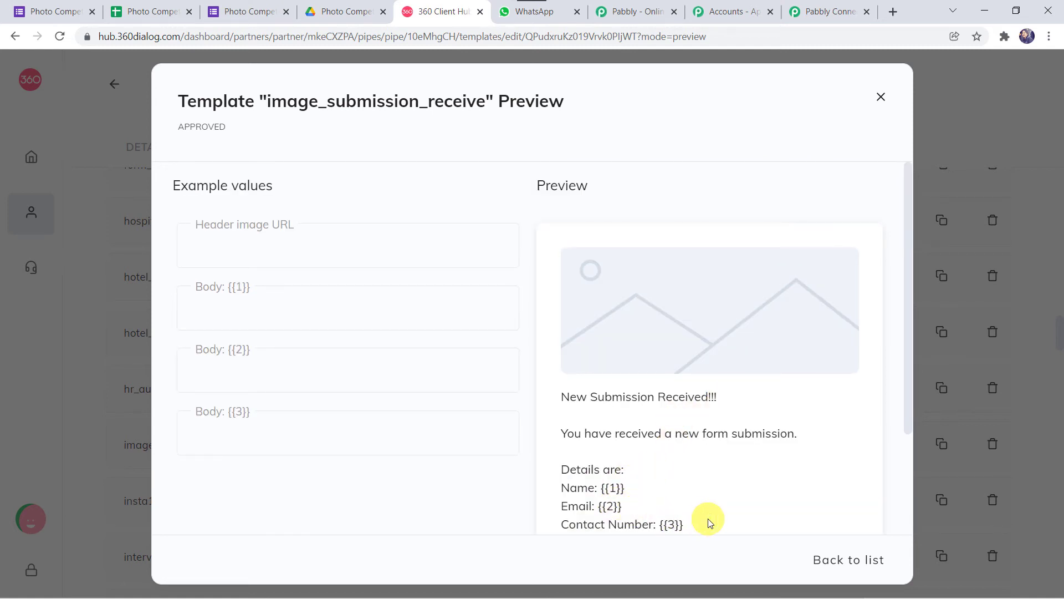
scroll(679, 521, "down", 1)
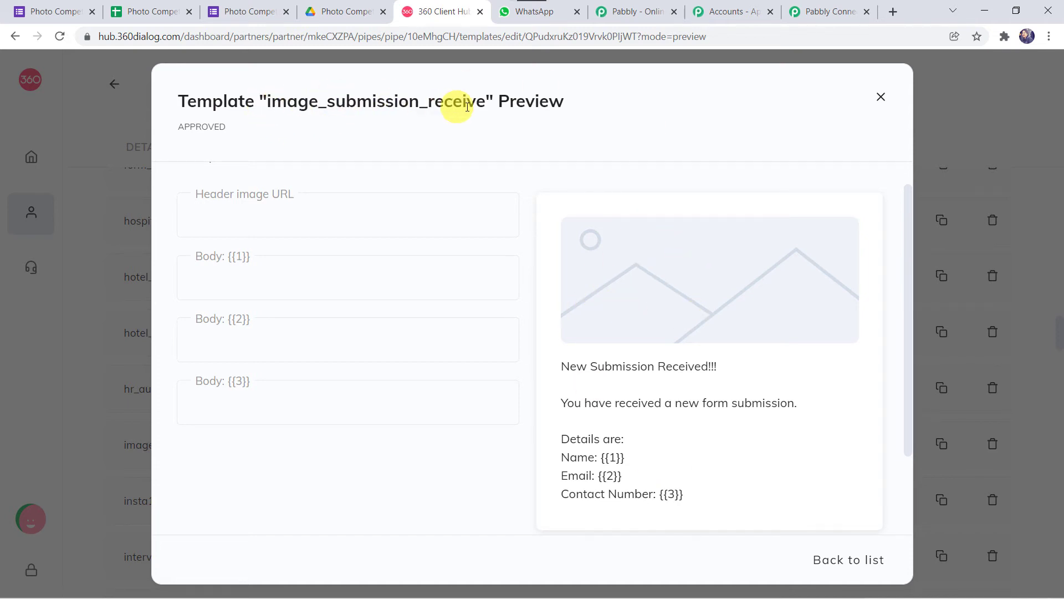
left_click(822, 5)
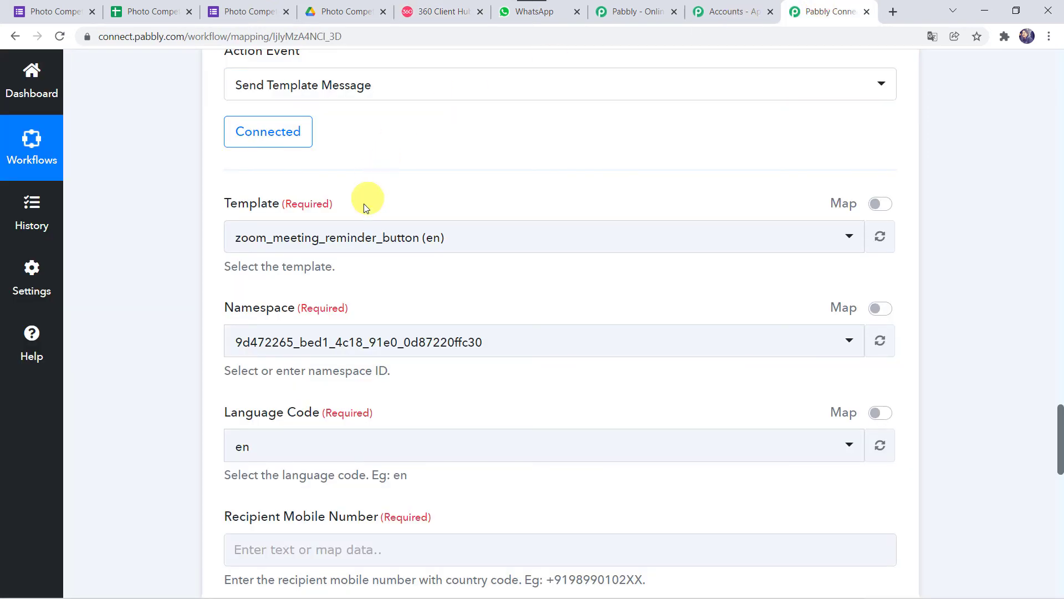
Step: Search 'ima' and choose image_submission_receive (en) as the Template
left_click(346, 238)
type("ima")
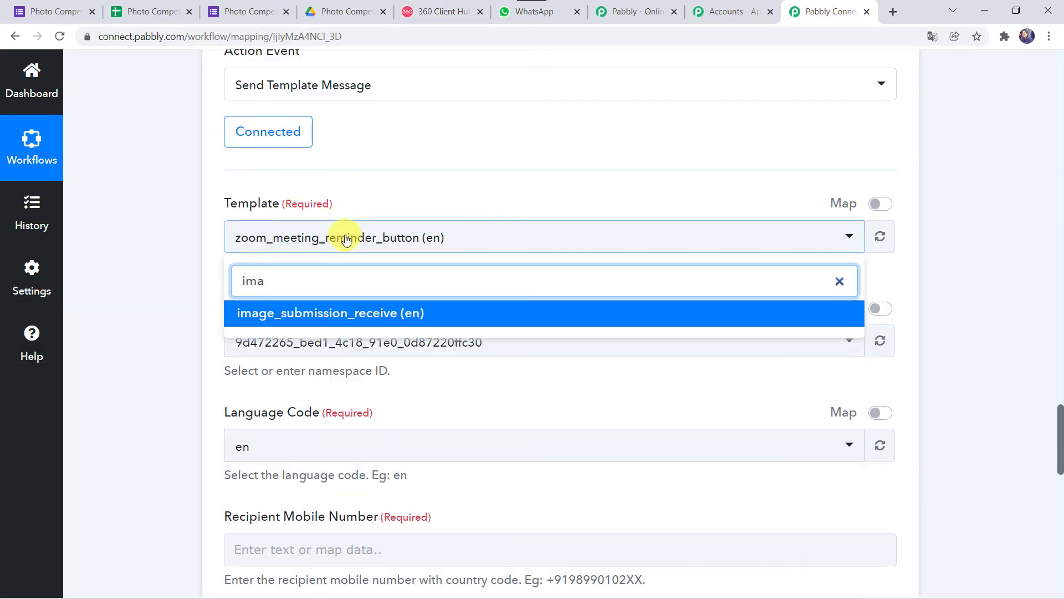
left_click(311, 312)
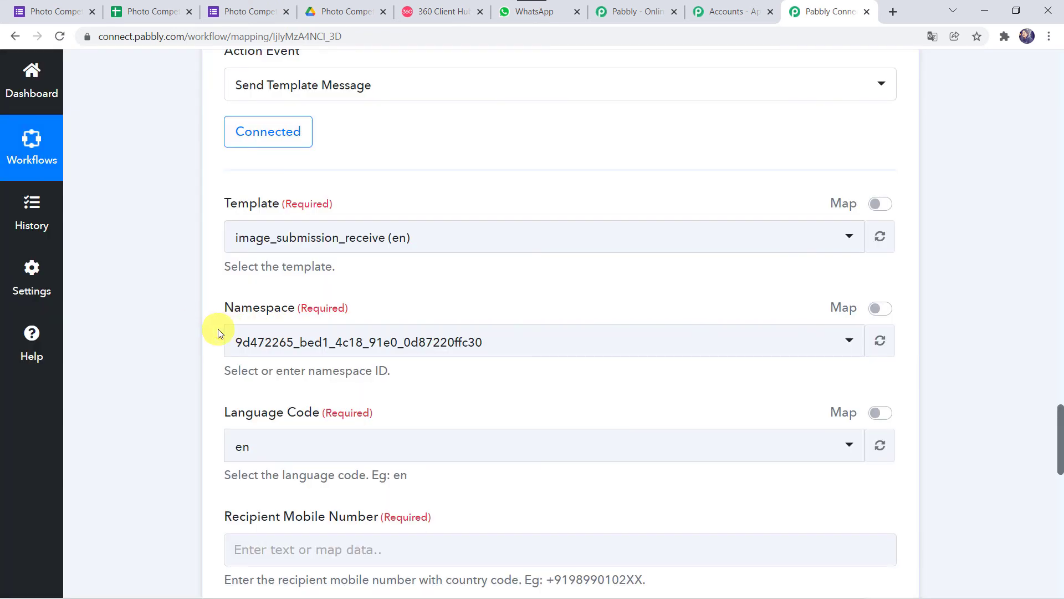
scroll(218, 328, "down", 3)
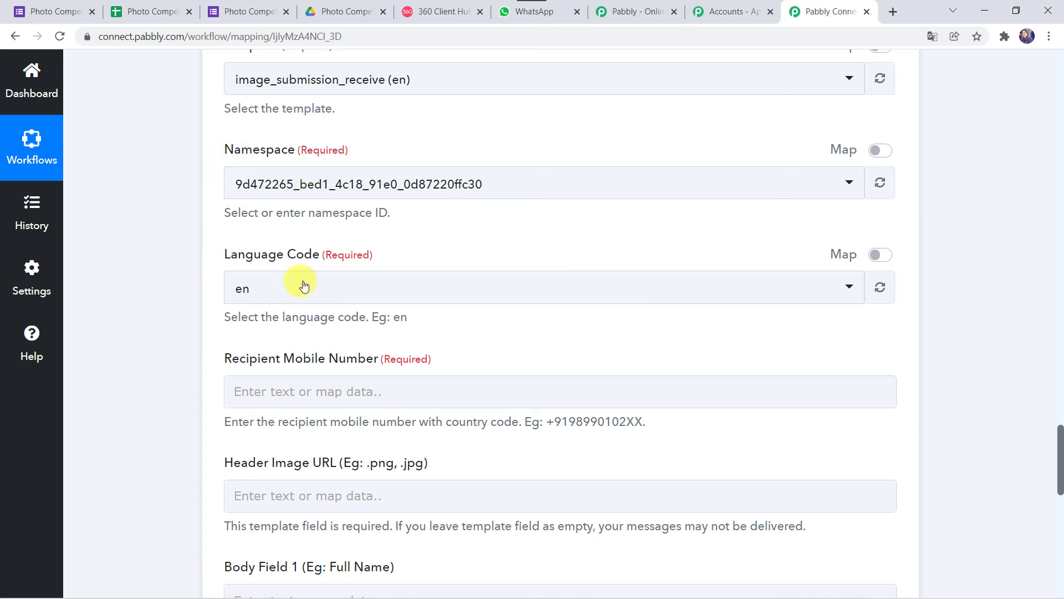
scroll(262, 302, "down", 2)
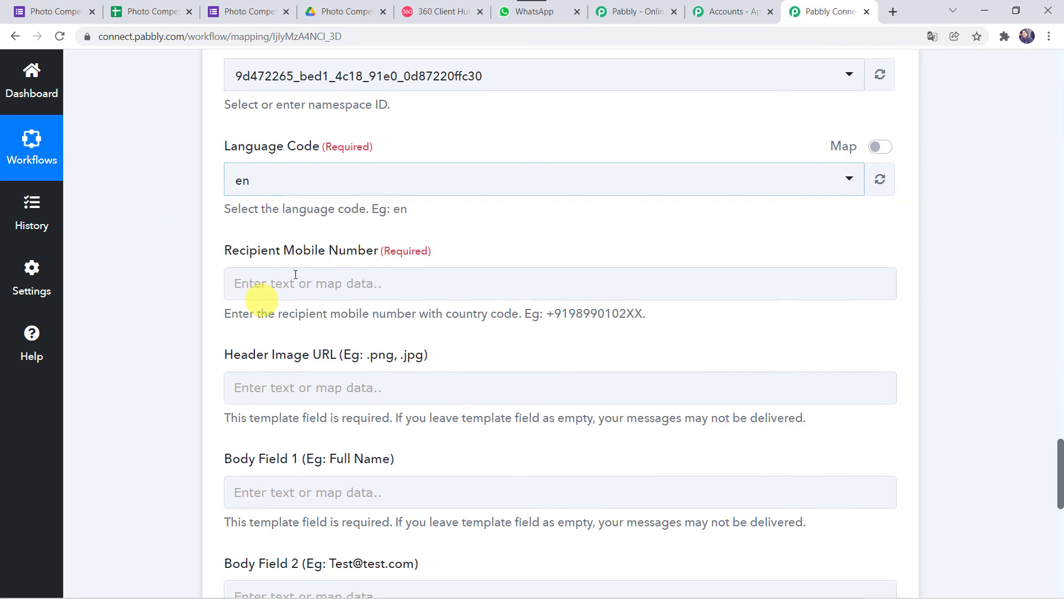
left_click(355, 255)
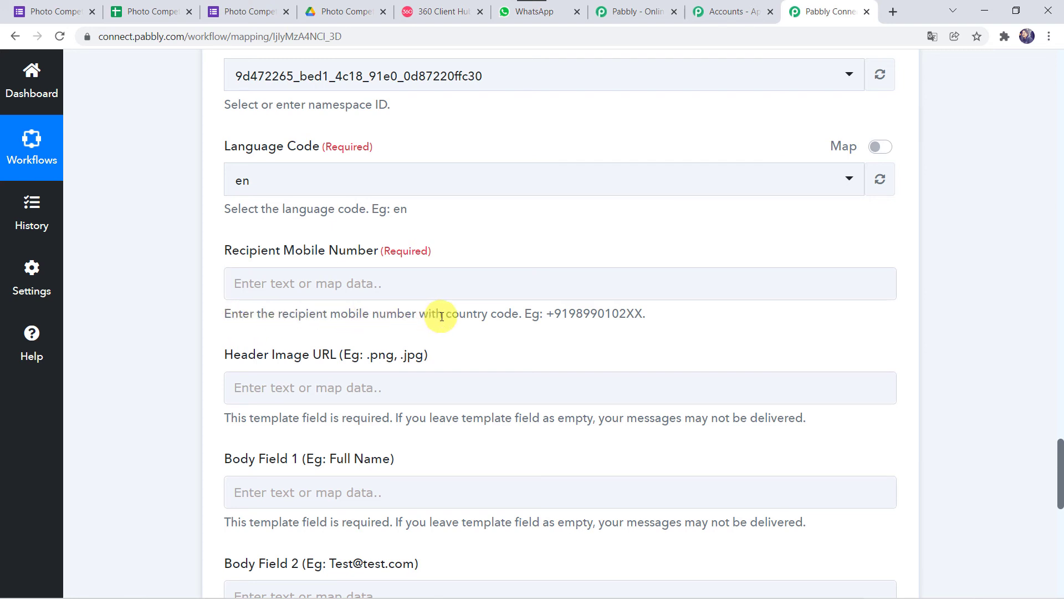
Step: Enter the recipient's mobile number in the recipient field
left_click(348, 288)
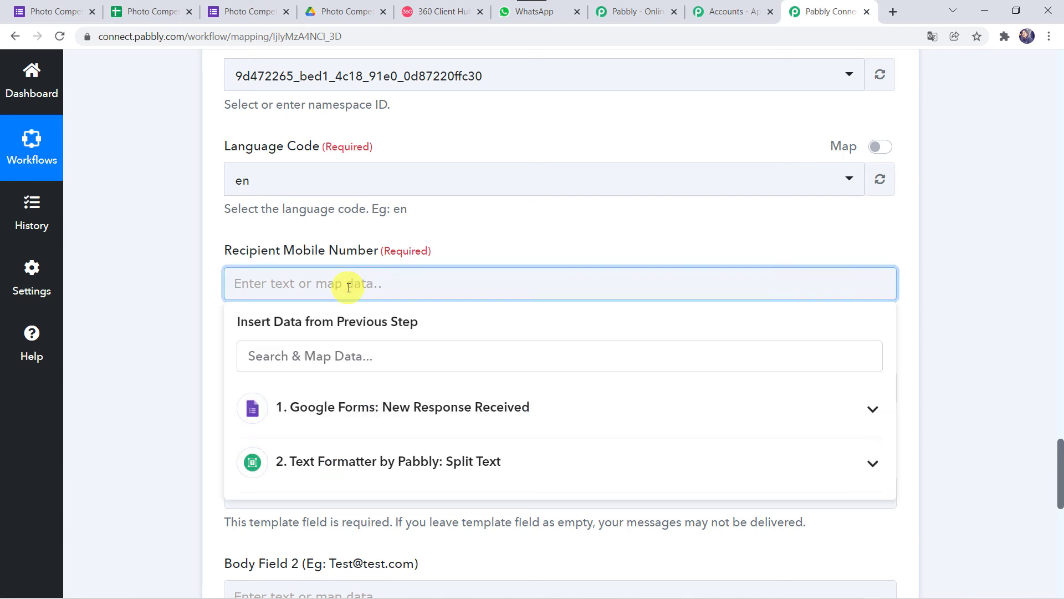
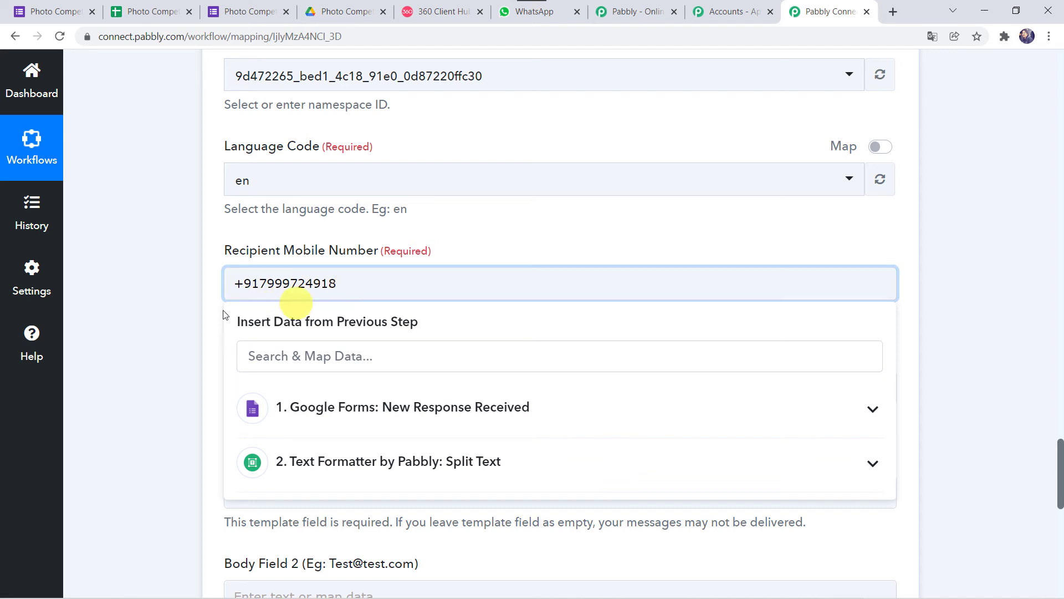
left_click(161, 318)
scroll(194, 317, "down", 4)
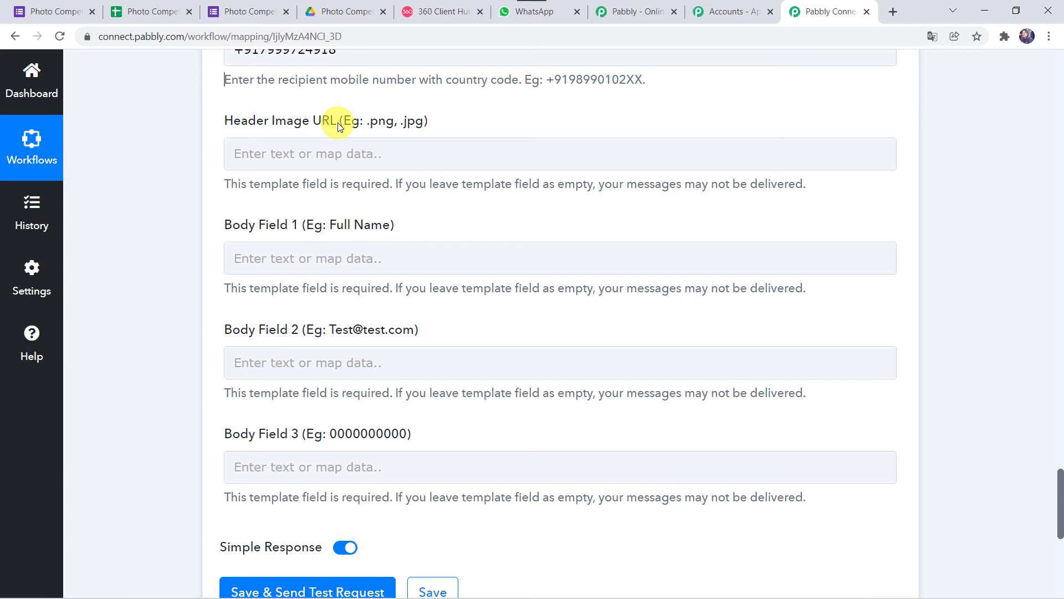
Step: Set Header Image URL to the pasted Drive download link followed by the Split Text Result
left_click(296, 147)
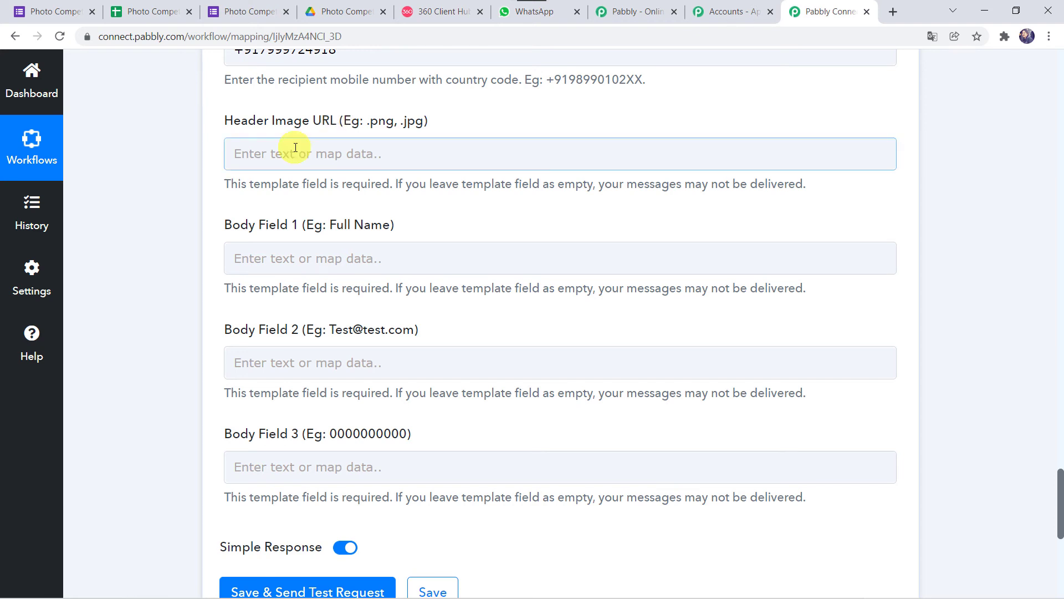
left_click(295, 148)
type("https://drive.google.com/uc?export=download&id=")
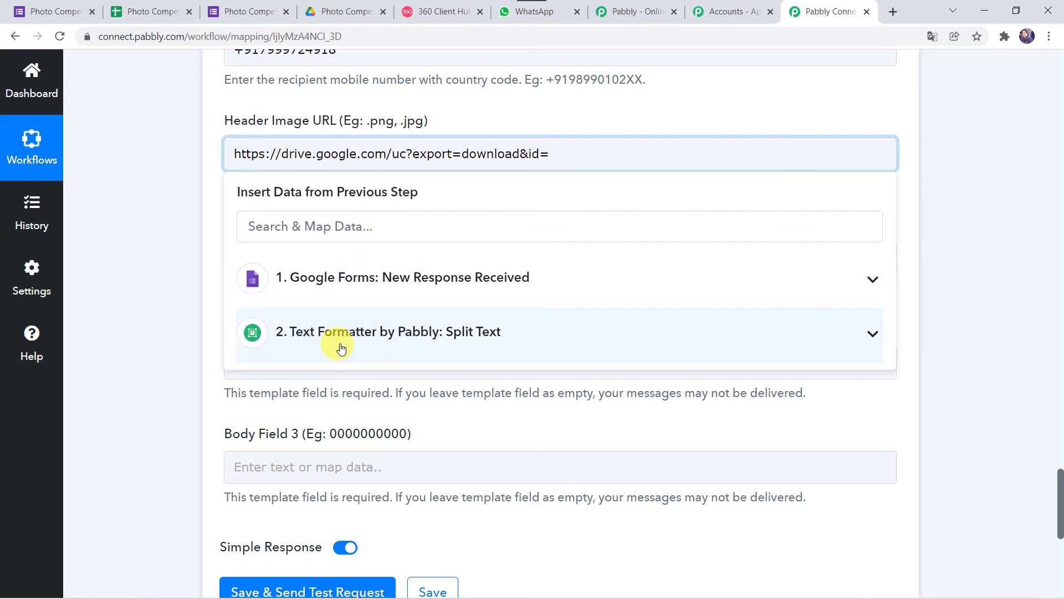
left_click(342, 348)
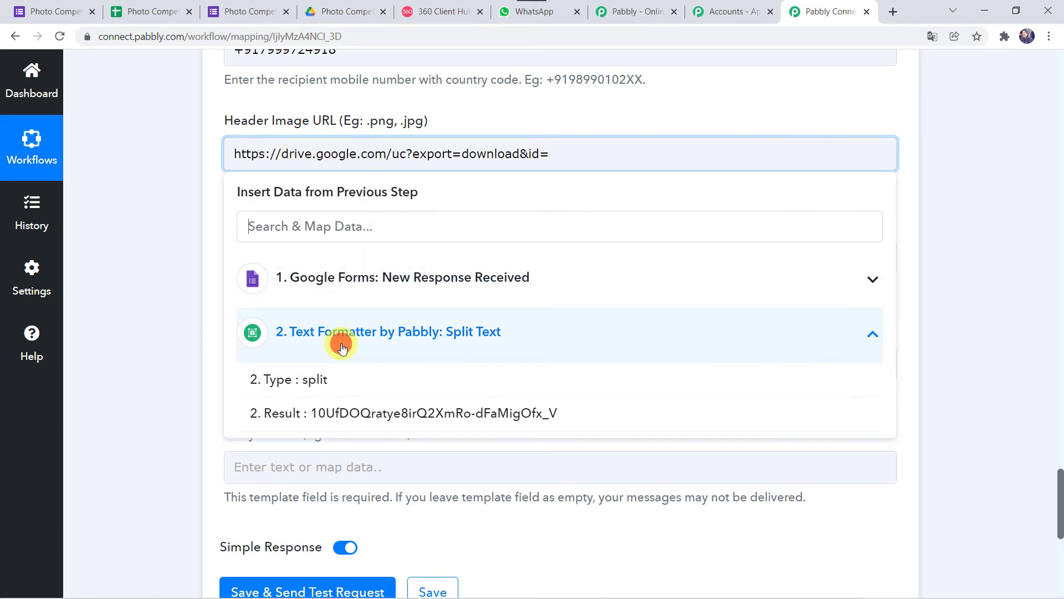
left_click(393, 422)
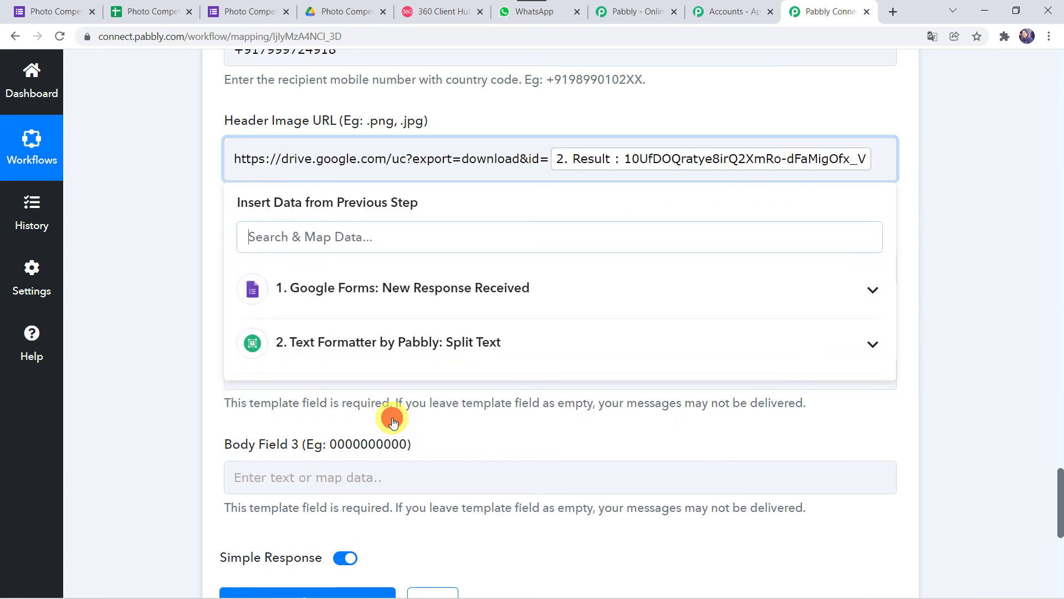
left_click(134, 281)
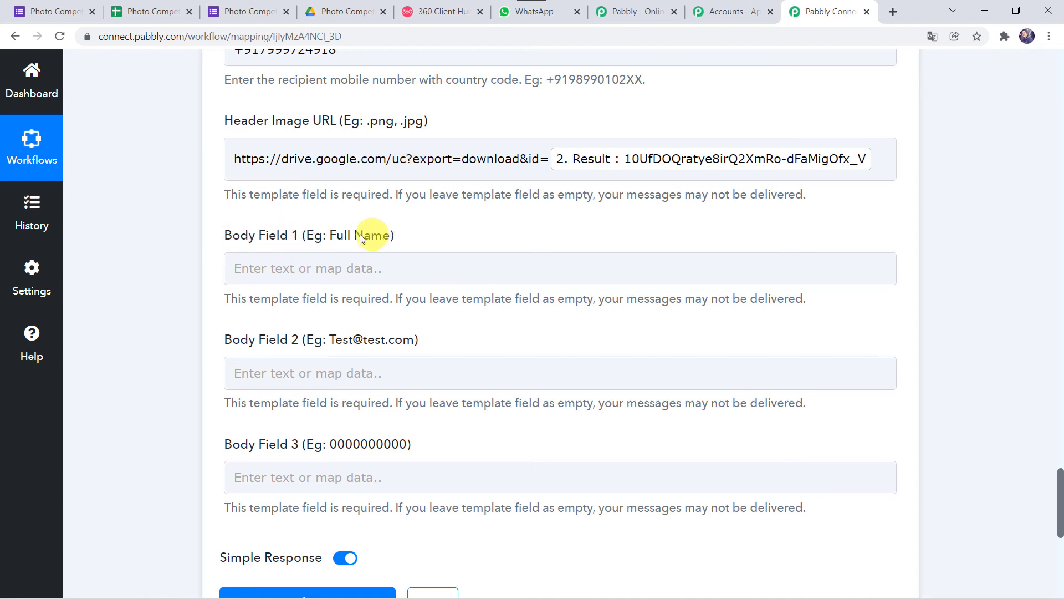
Step: Map the form's Full Name and Email answers into Body Fields 1 and 2
left_click(272, 274)
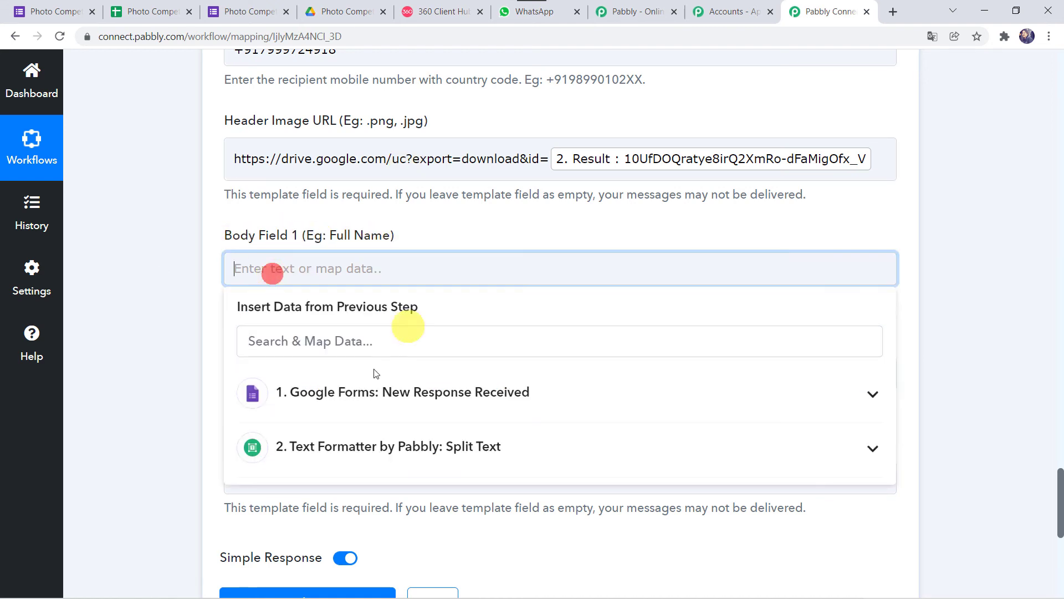
left_click(310, 391)
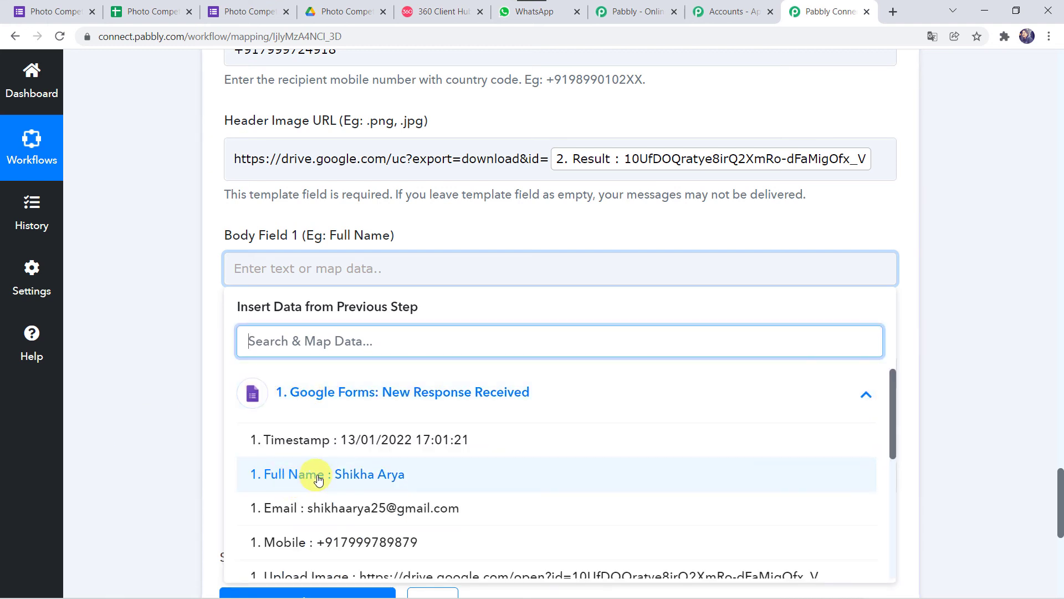
left_click(299, 474)
left_click(195, 387)
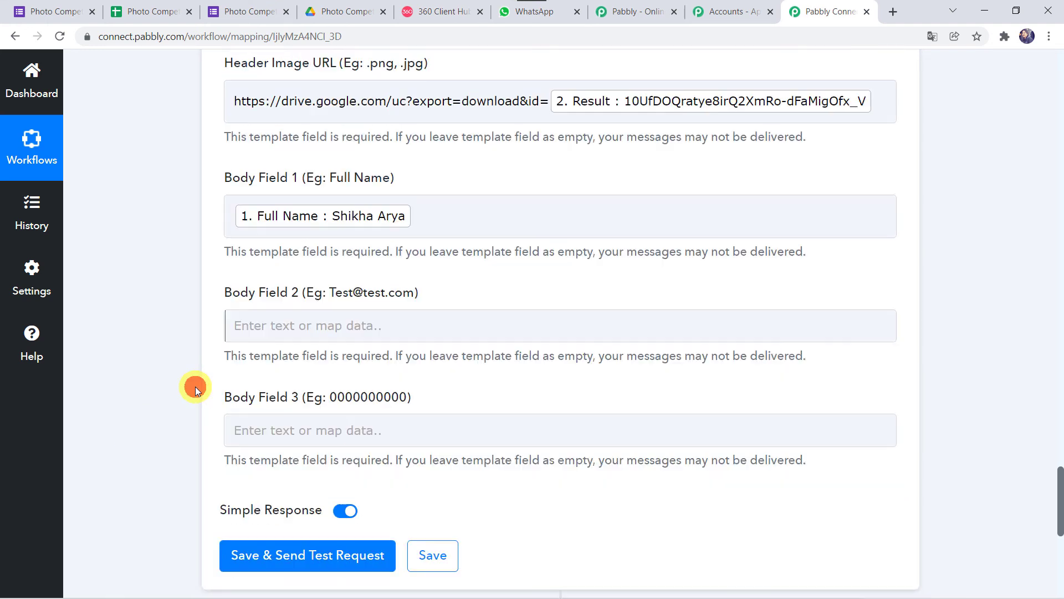
scroll(195, 386, "down", 1)
left_click(270, 295)
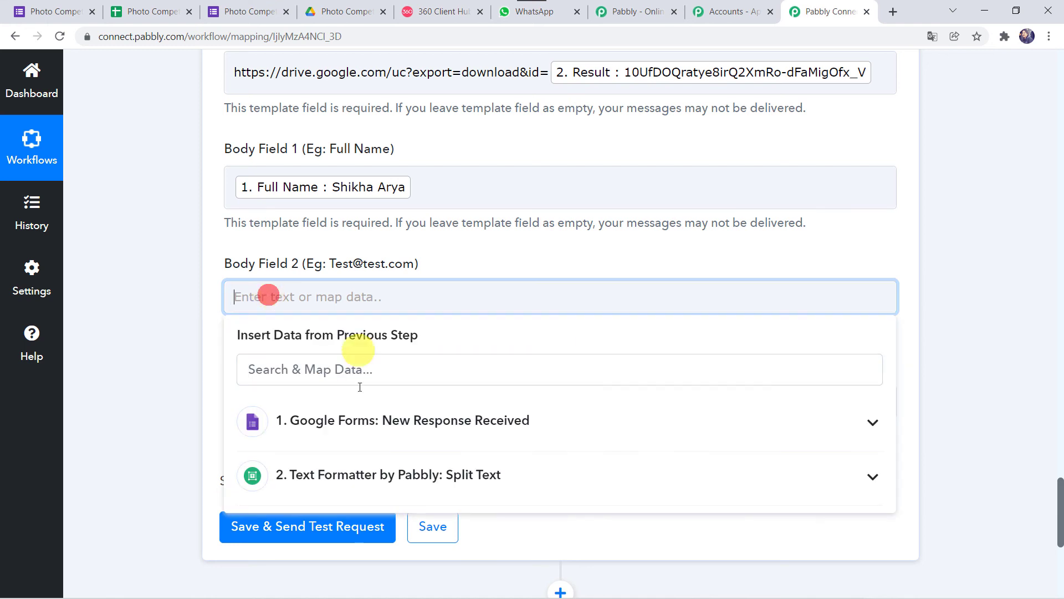
left_click(297, 422)
left_click(345, 536)
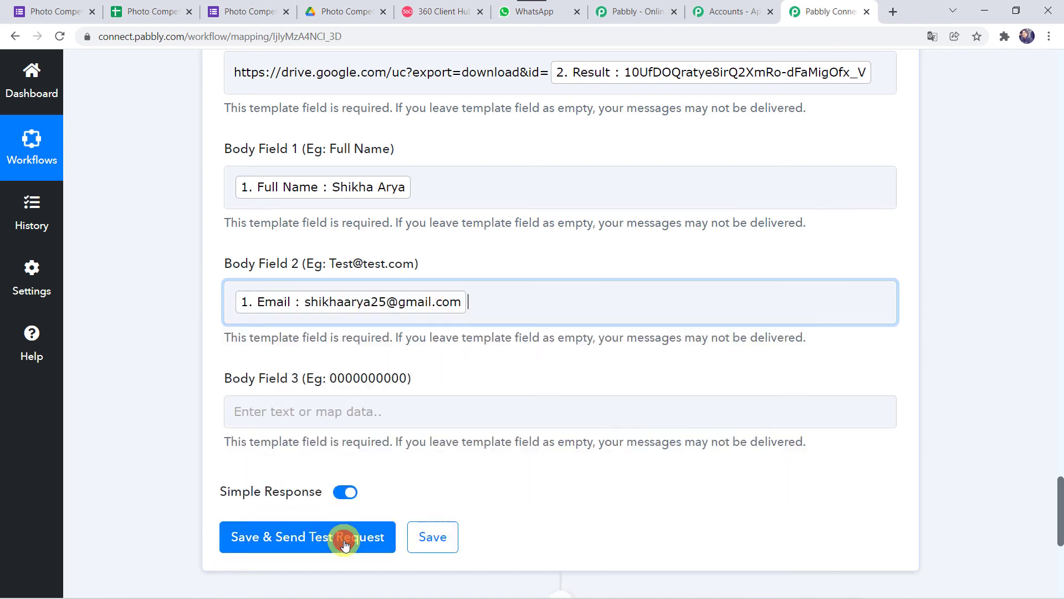
left_click(154, 391)
scroll(288, 363, "down", 2)
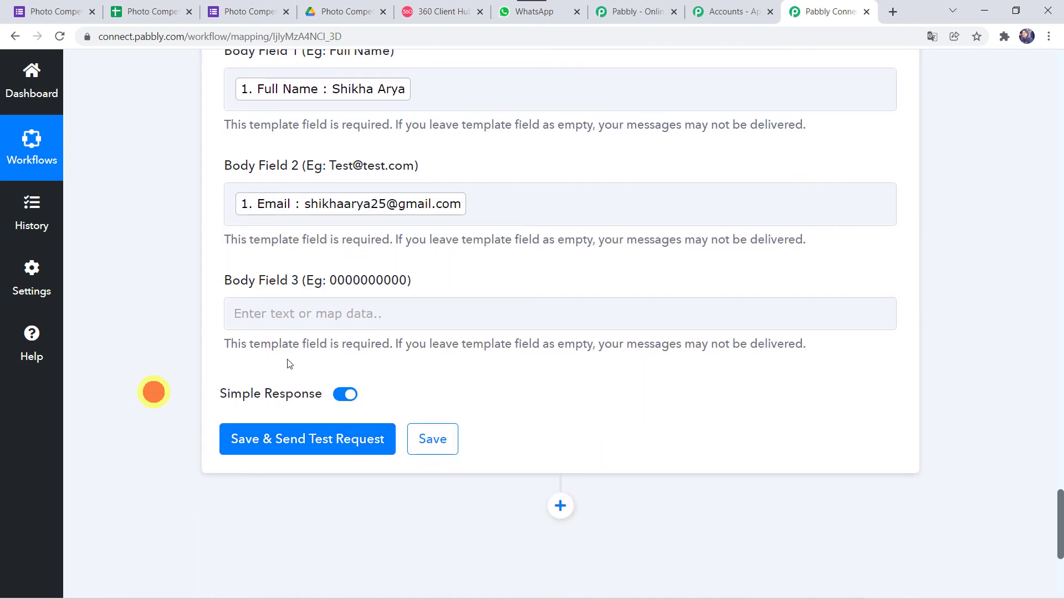
Step: Map the form's Mobile answer into Body Field 3
left_click(264, 327)
left_click(325, 447)
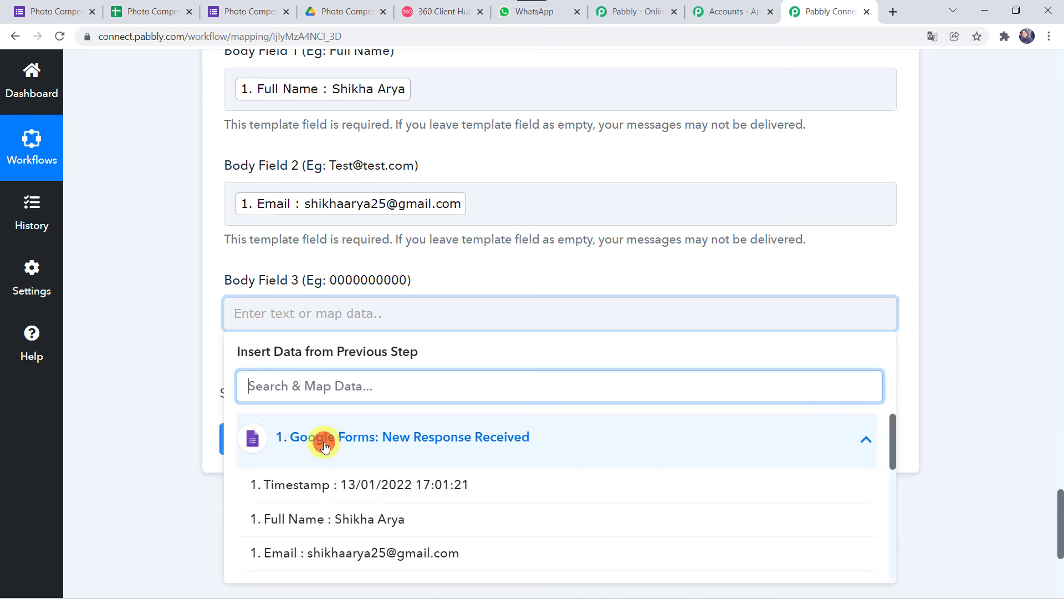
scroll(309, 518, "down", 2)
left_click(307, 487)
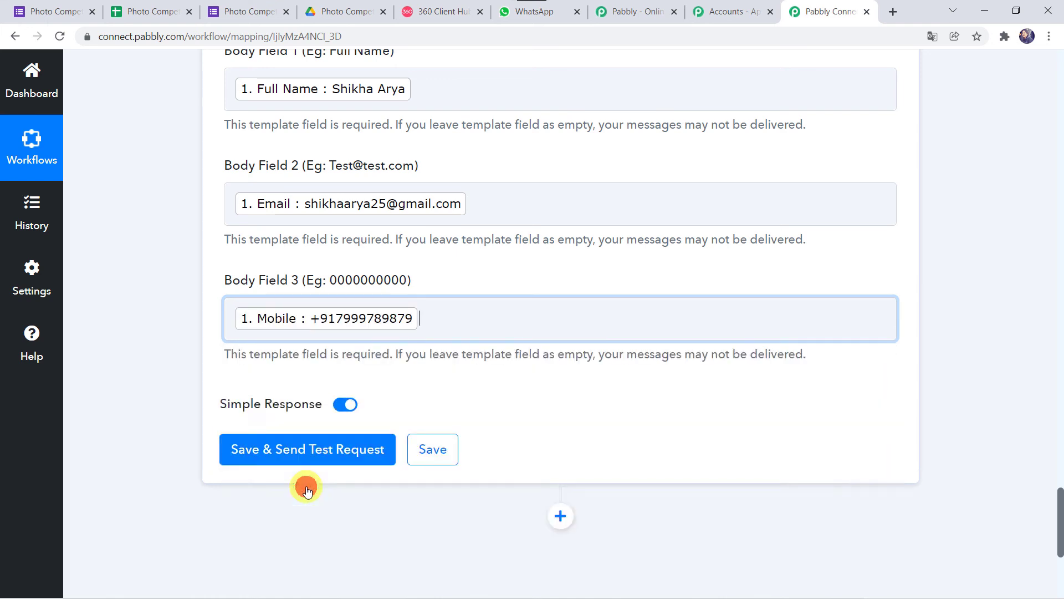
left_click(131, 317)
scroll(132, 317, "up", 3)
scroll(132, 316, "up", 2)
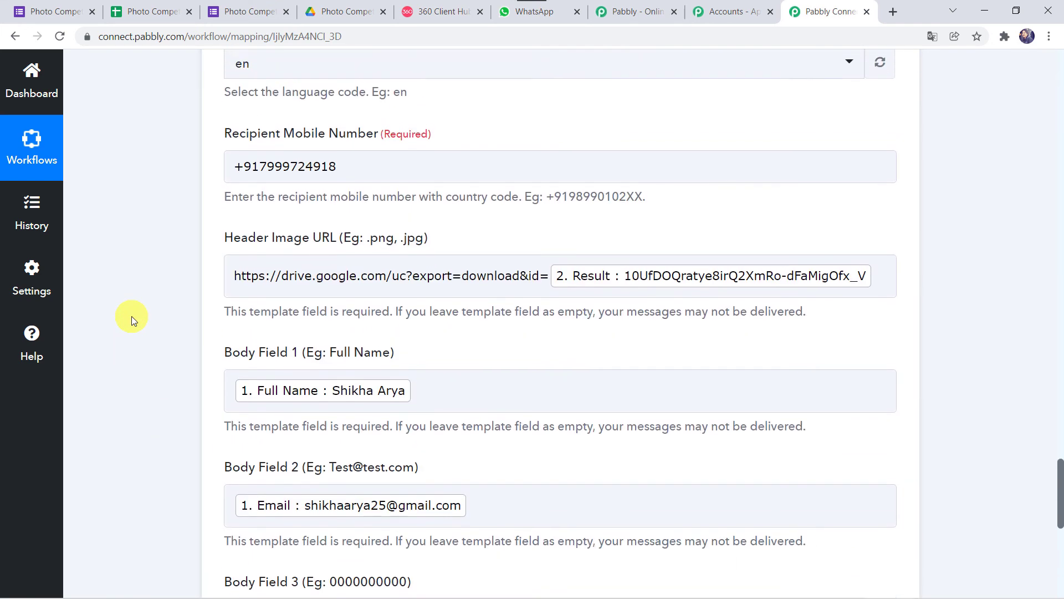
scroll(131, 316, "down", 4)
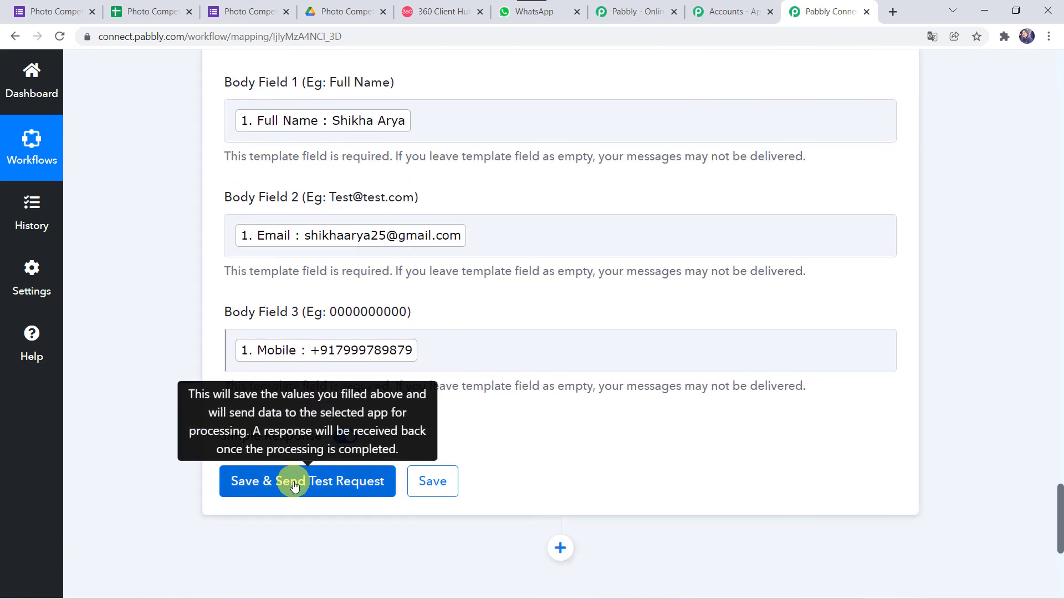
Step: Save the step to send a test message, then switch to WhatsApp Web
left_click(294, 486)
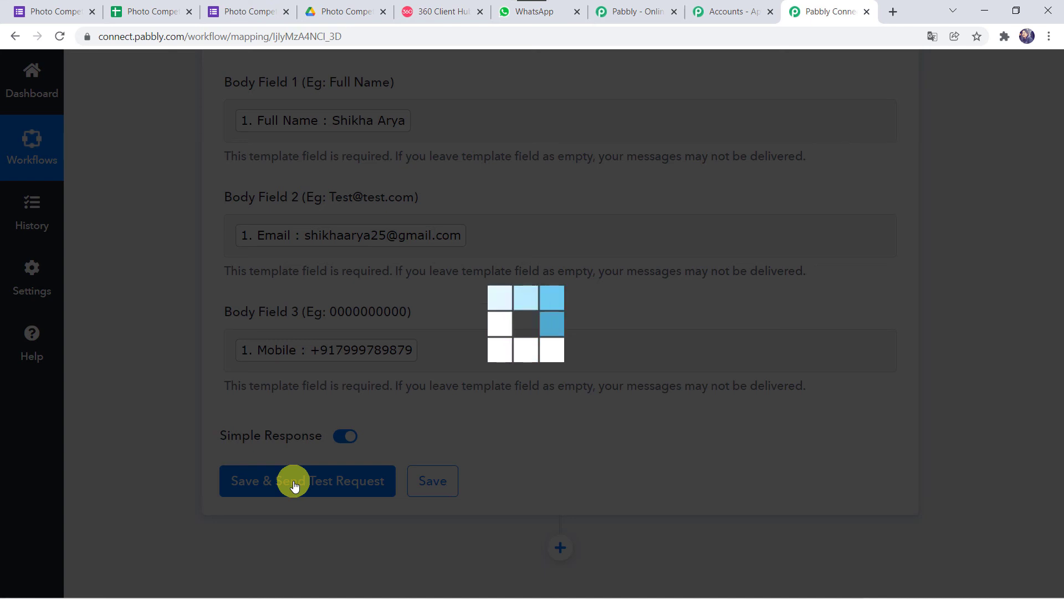
scroll(294, 486, "down", 4)
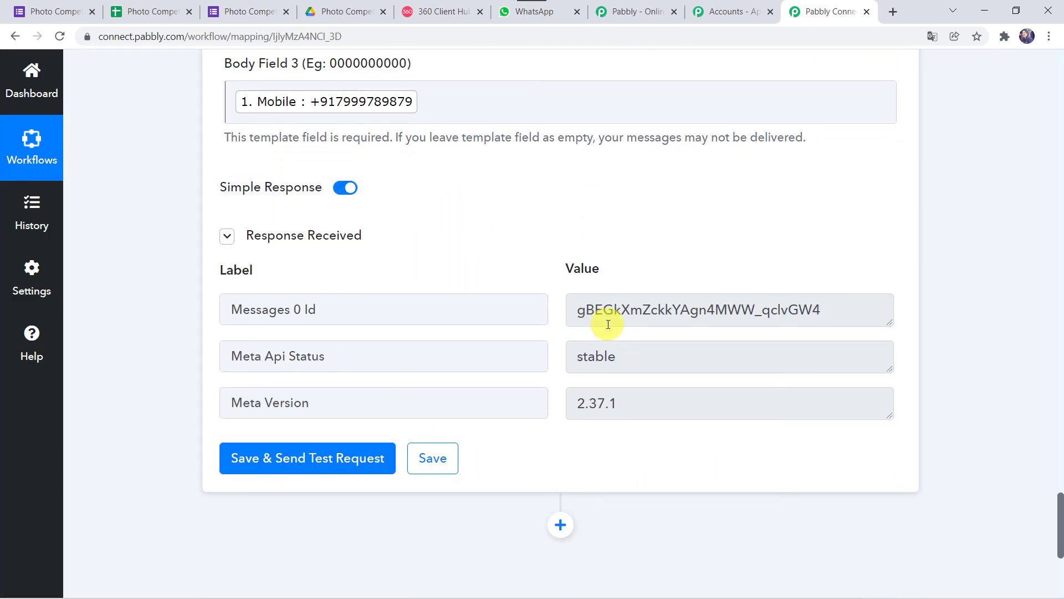
left_click(516, 13)
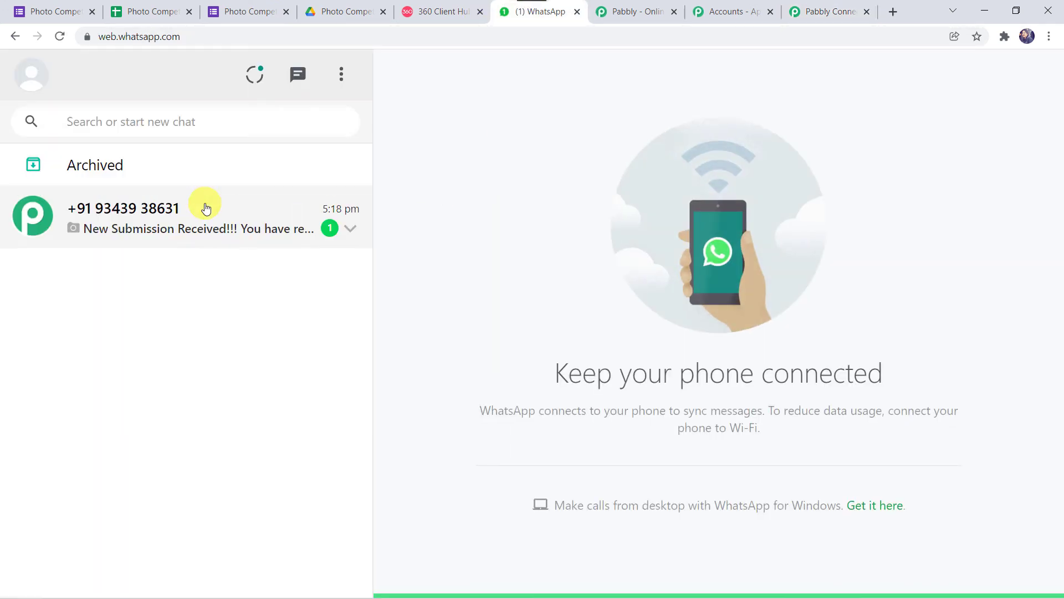
Step: Read the new-submission chat with the bird photo and details, then return to Pabbly
left_click(135, 214)
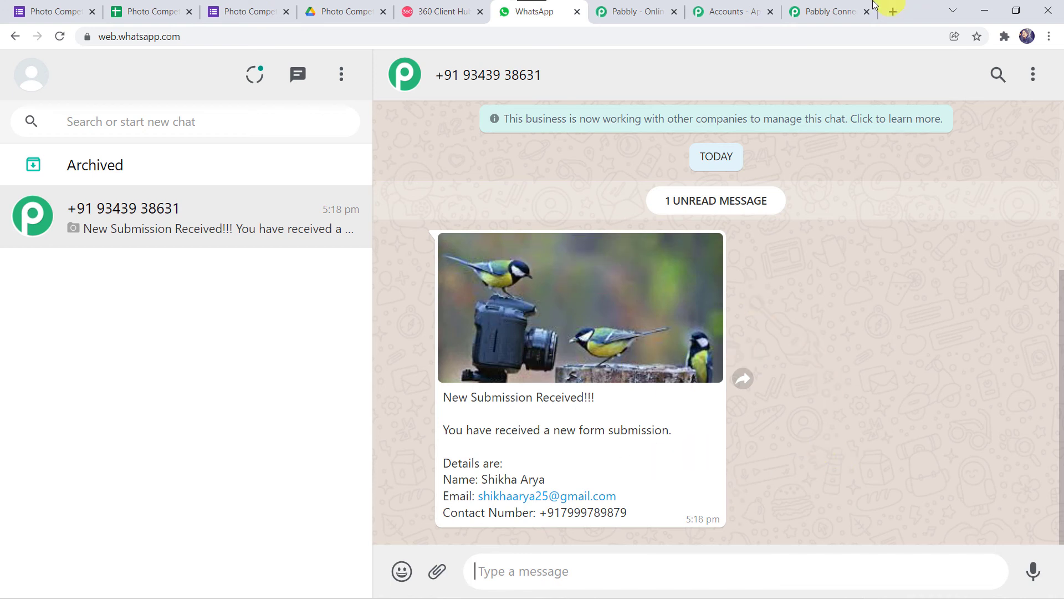
left_click(849, 9)
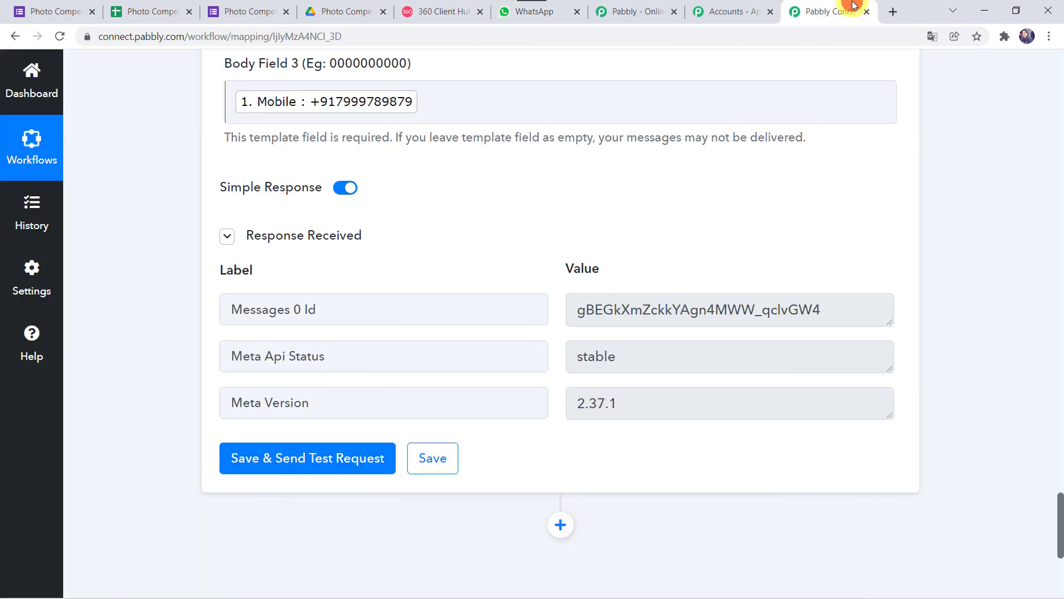
Step: Save the WhatsApp by 360Dialog step and go to the Photo Competition Form editor
left_click(433, 458)
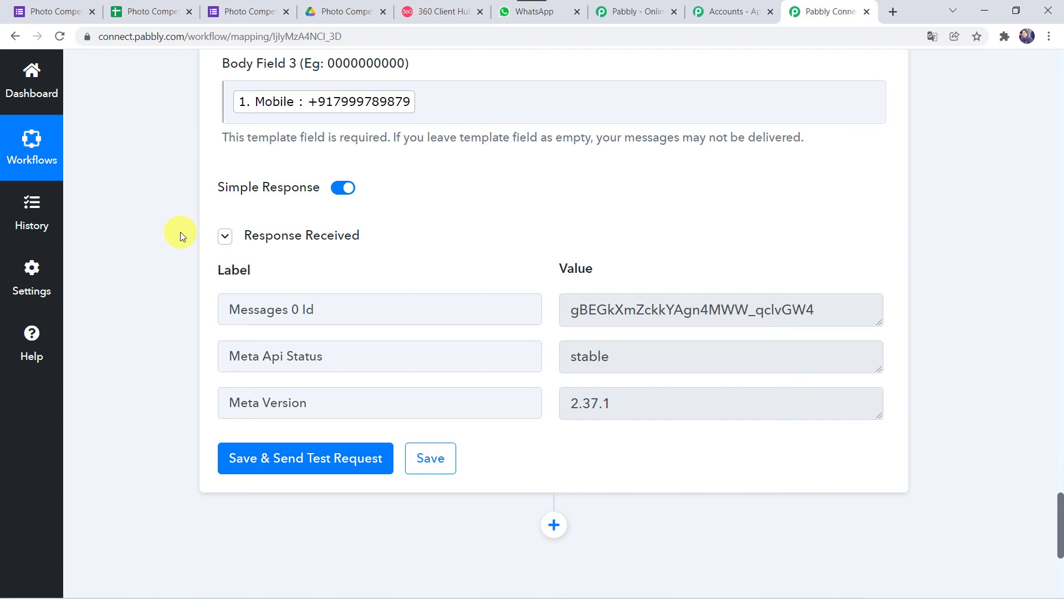
left_click(55, 18)
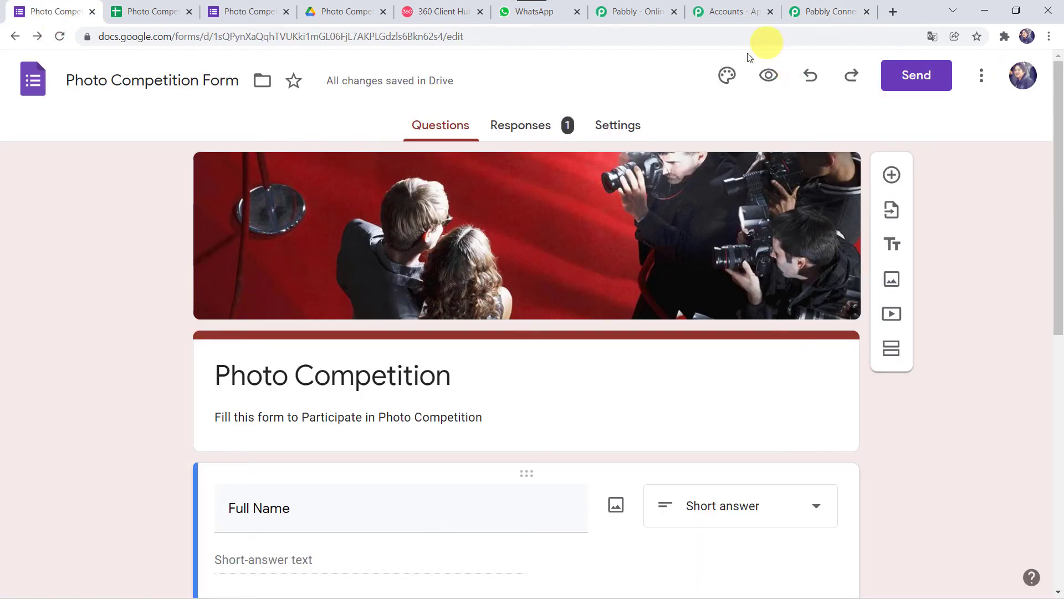
Step: In the form preview, enter a test entrant's full name, email and mobile number
left_click(769, 76)
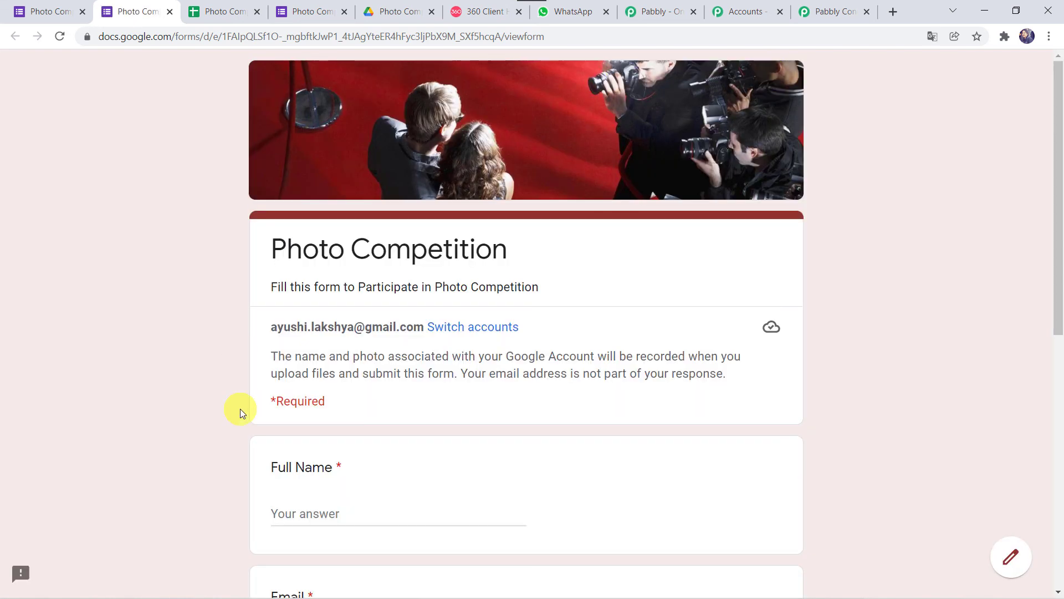
scroll(240, 408, "down", 5)
left_click(293, 280)
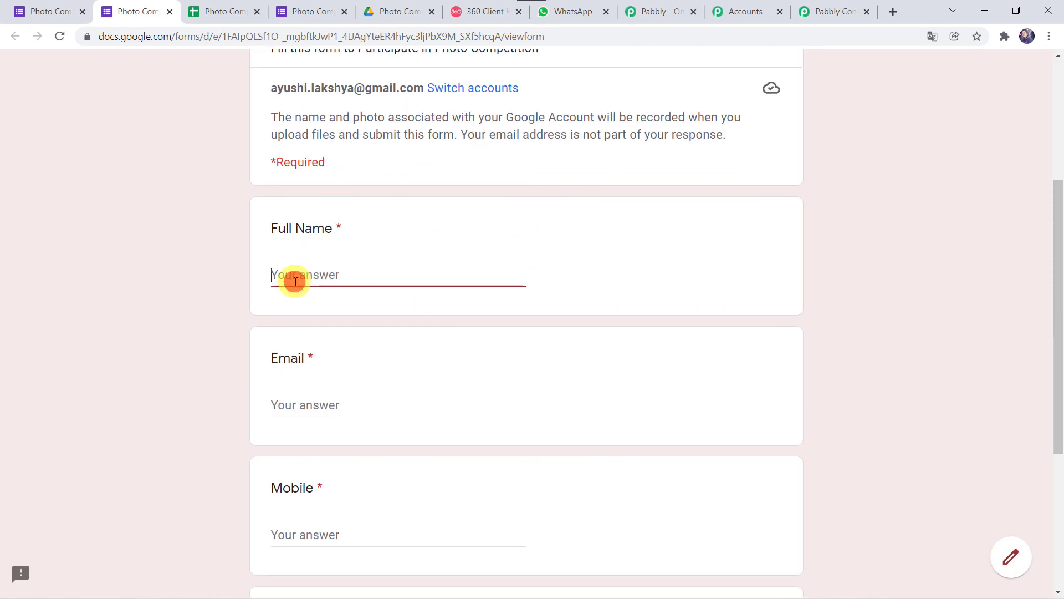
type("AD")
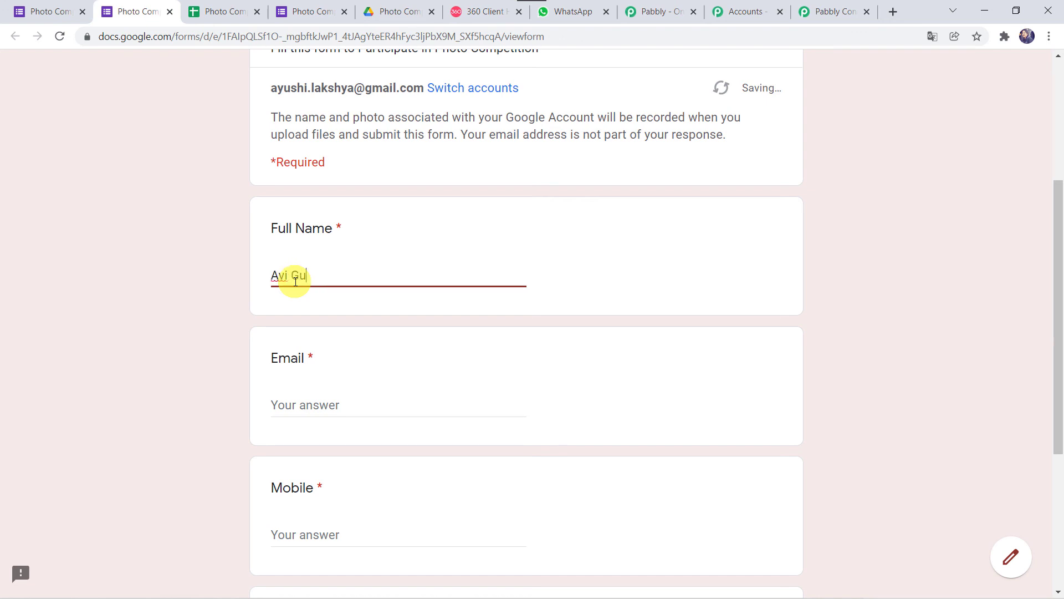
key("Tab")
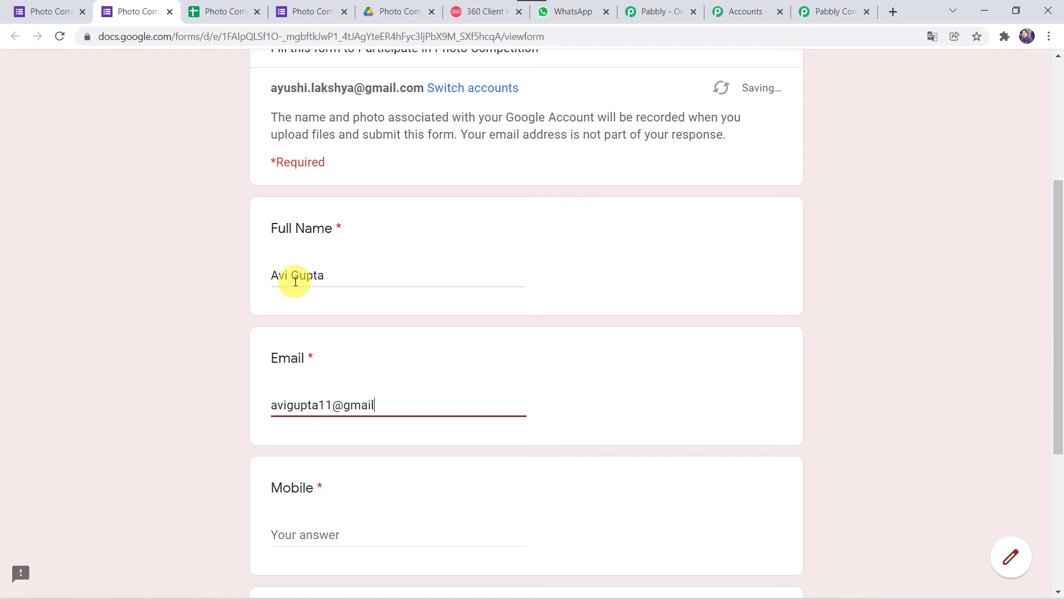
key("Tab")
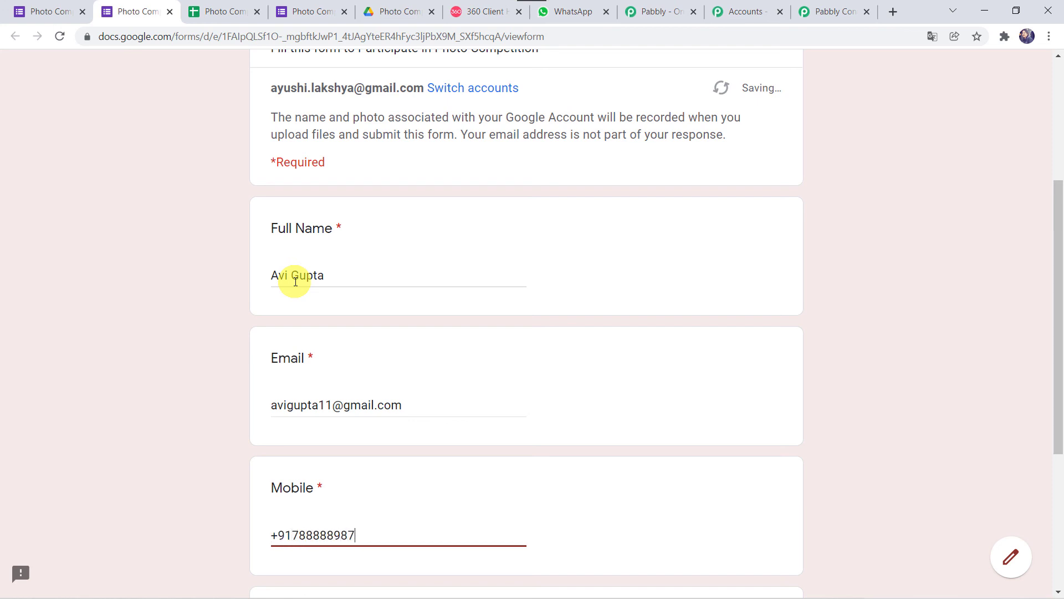
scroll(316, 397, "down", 5)
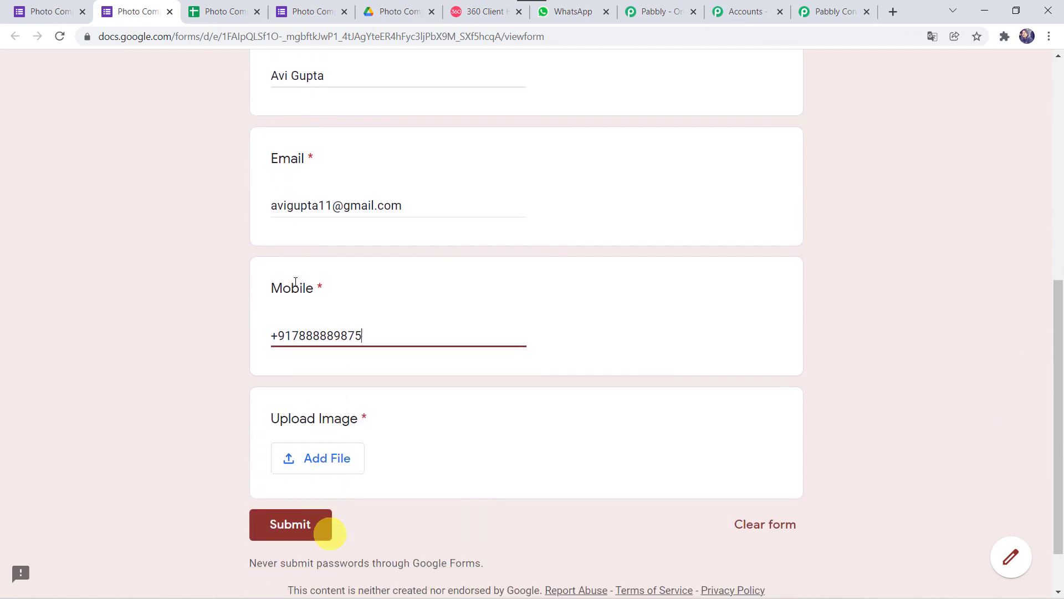
Step: Upload New Image.jpeg to the Upload Image question and submit the competition entry
left_click(305, 394)
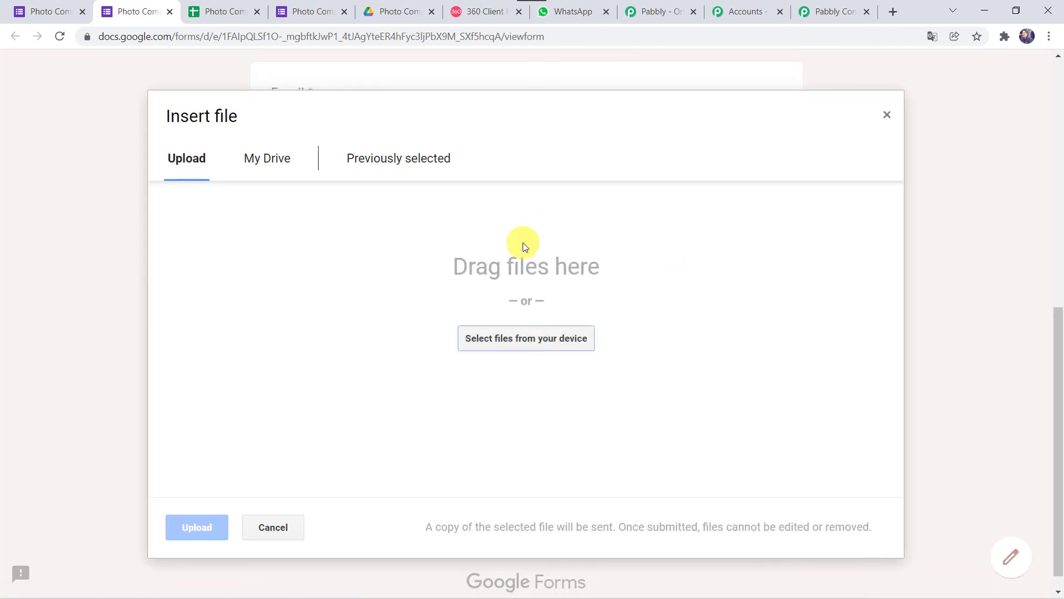
left_click(504, 348)
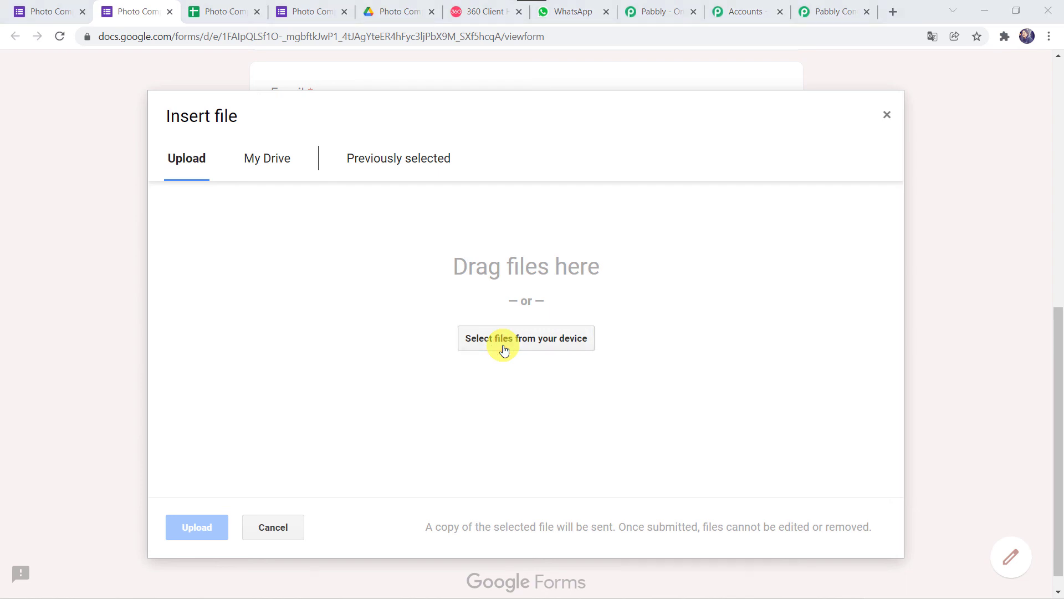
scroll(279, 164, "down", 2)
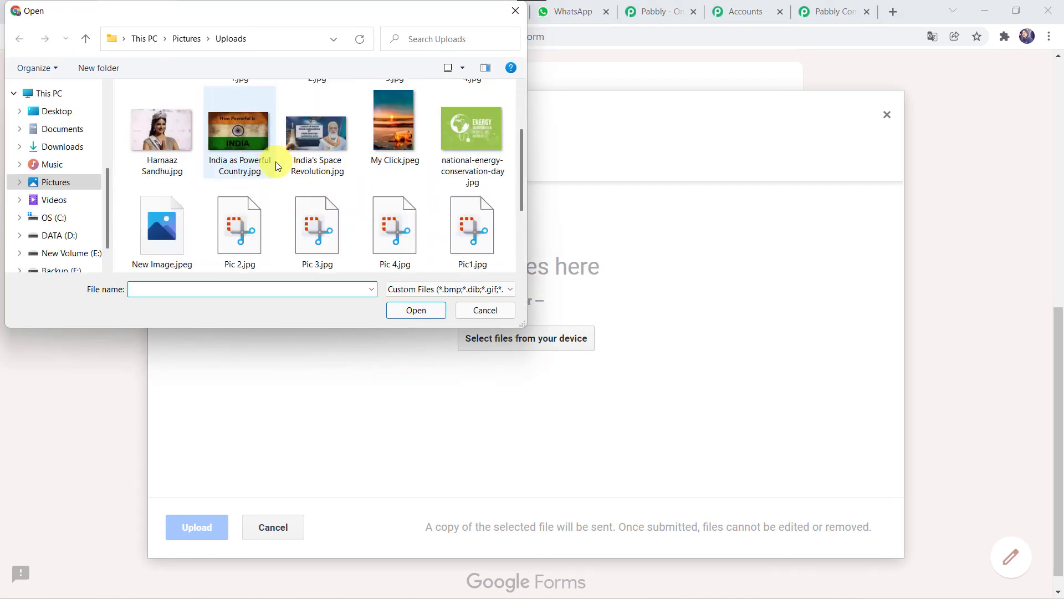
scroll(277, 165, "down", 1)
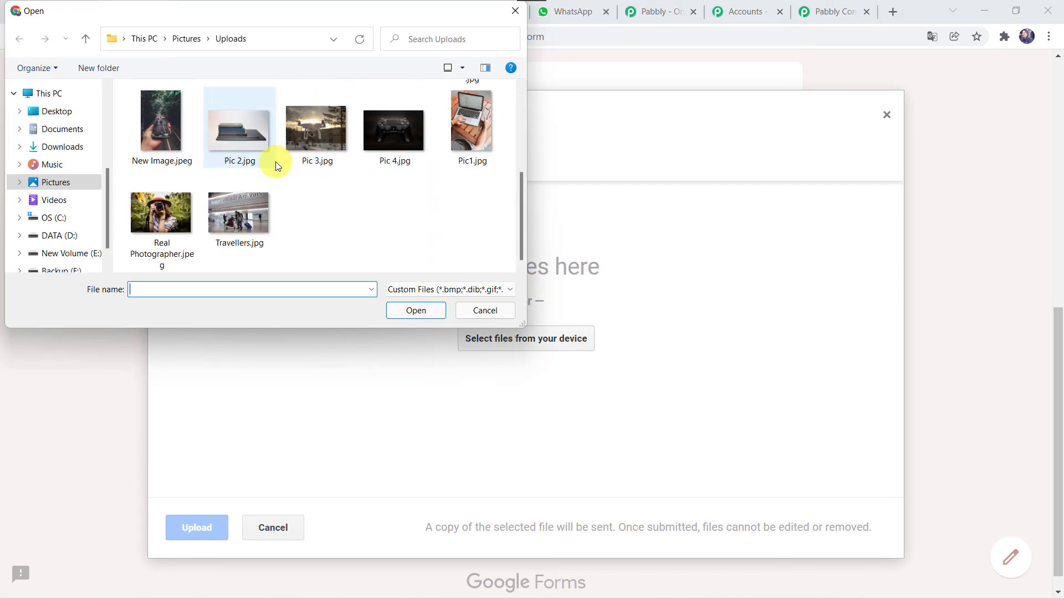
double_click(159, 131)
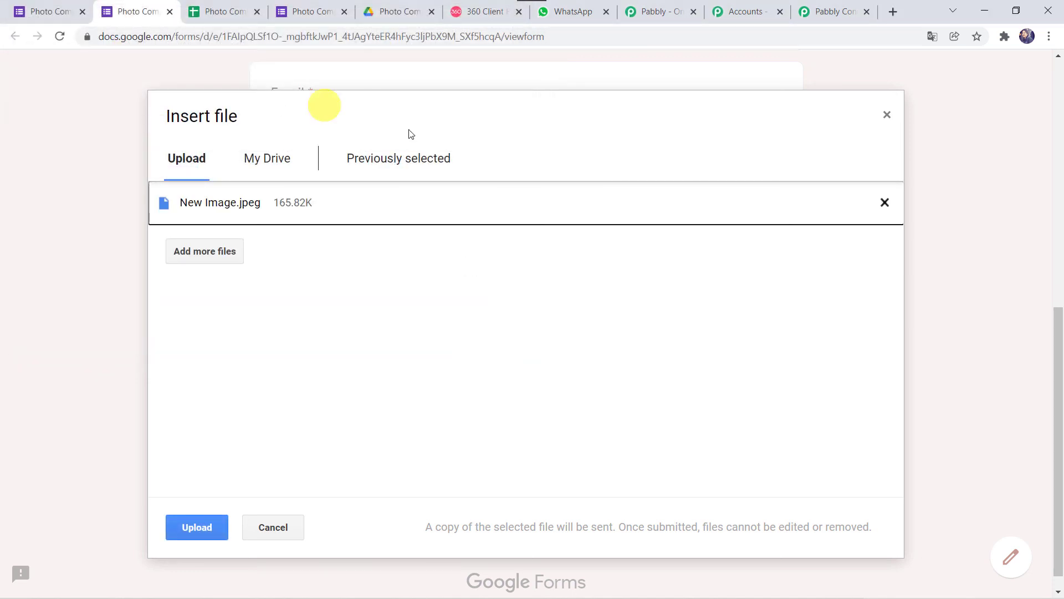
left_click(204, 533)
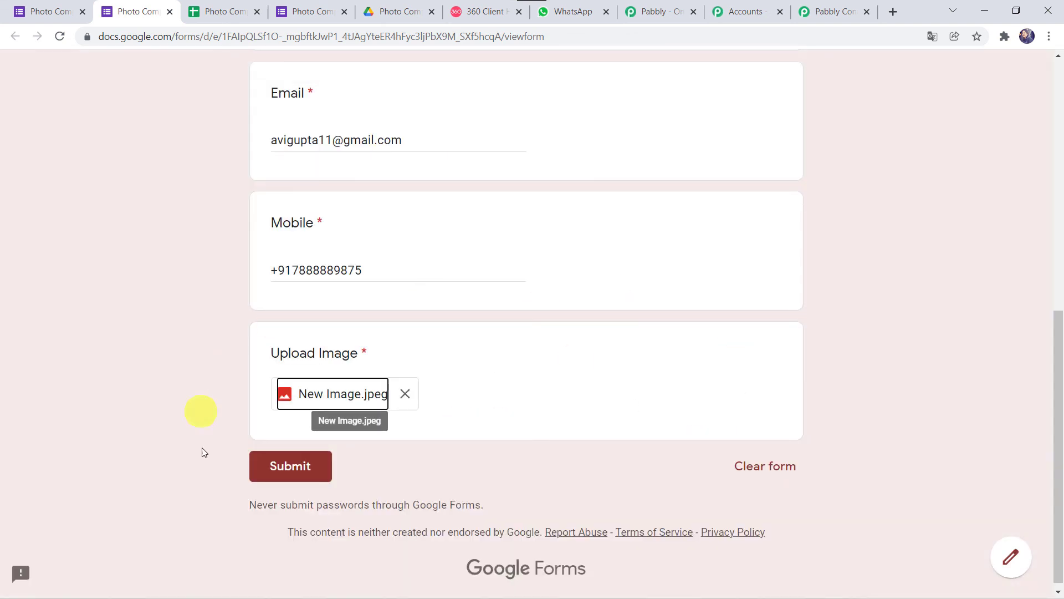
left_click(292, 465)
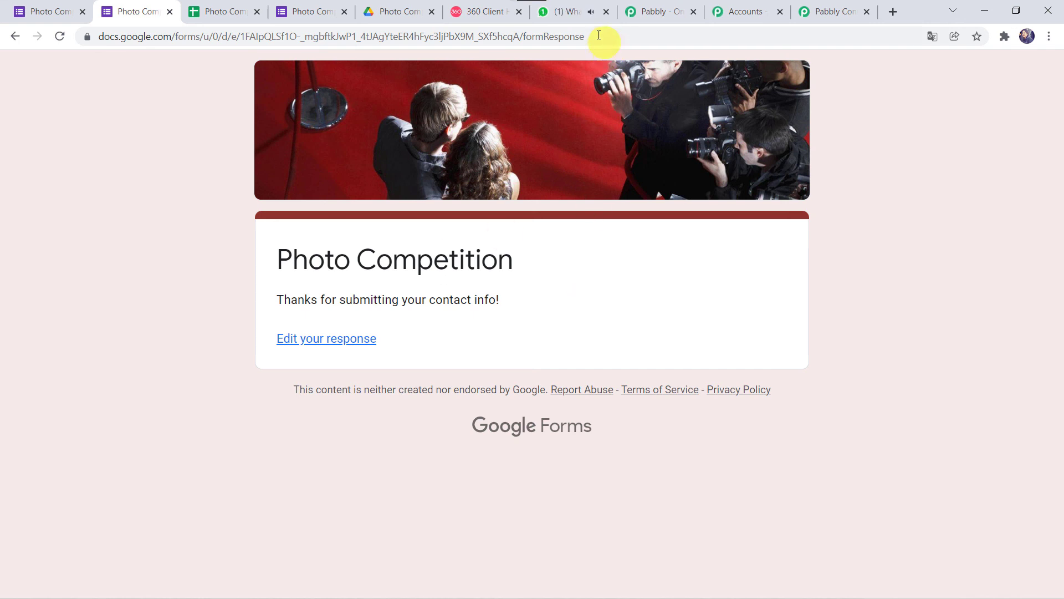
Step: Check WhatsApp Web for the new message with the road photo and entrant's details
left_click(570, 11)
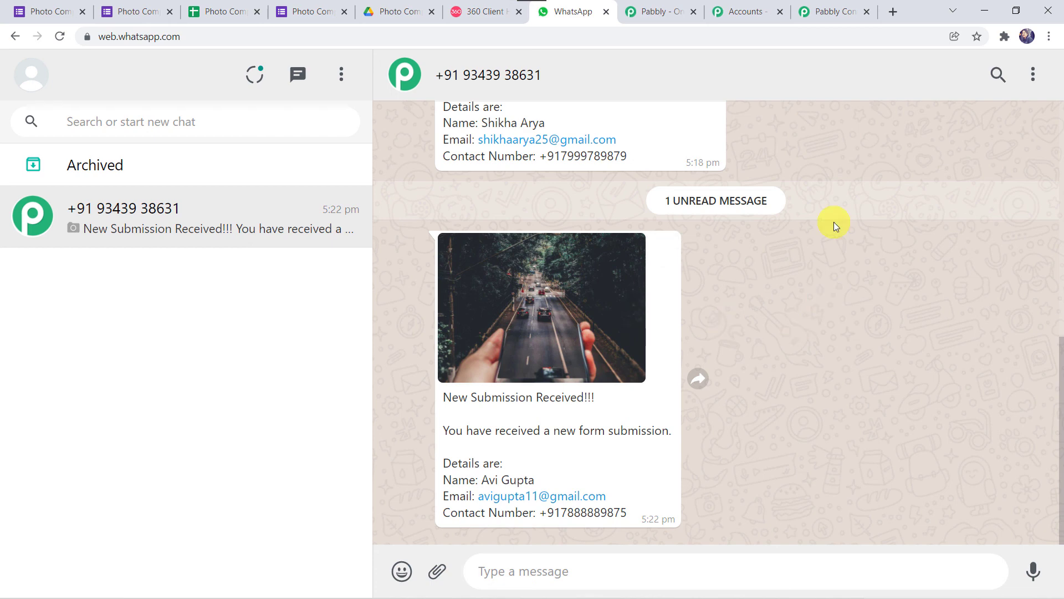
Step: Collapse the WhatsApp, Text Formatter and Google Forms trigger steps in the Pabbly workflow
left_click(836, 10)
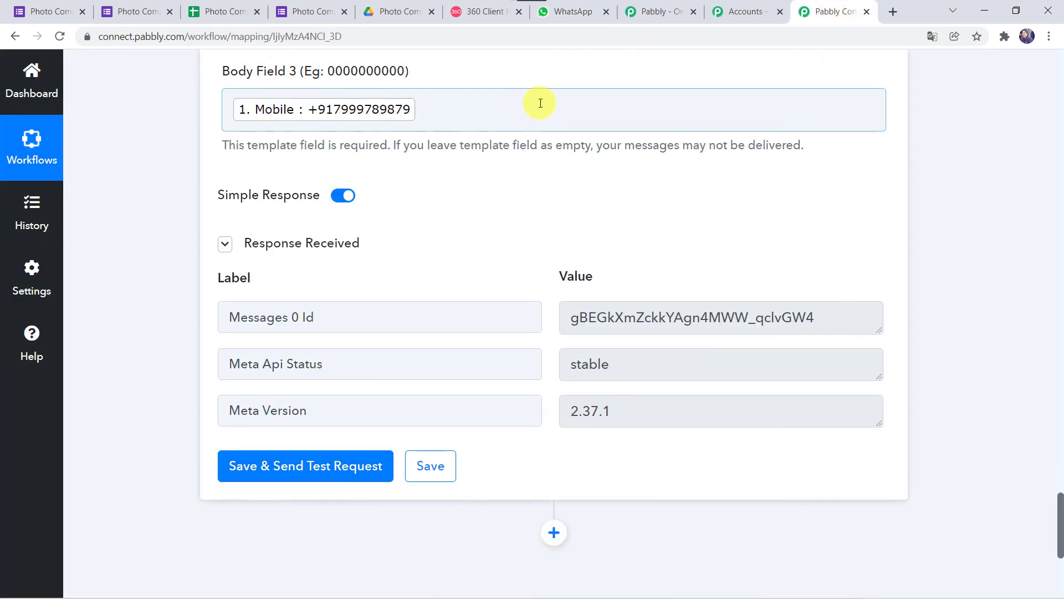
scroll(540, 102, "up", 15)
scroll(541, 102, "up", 8)
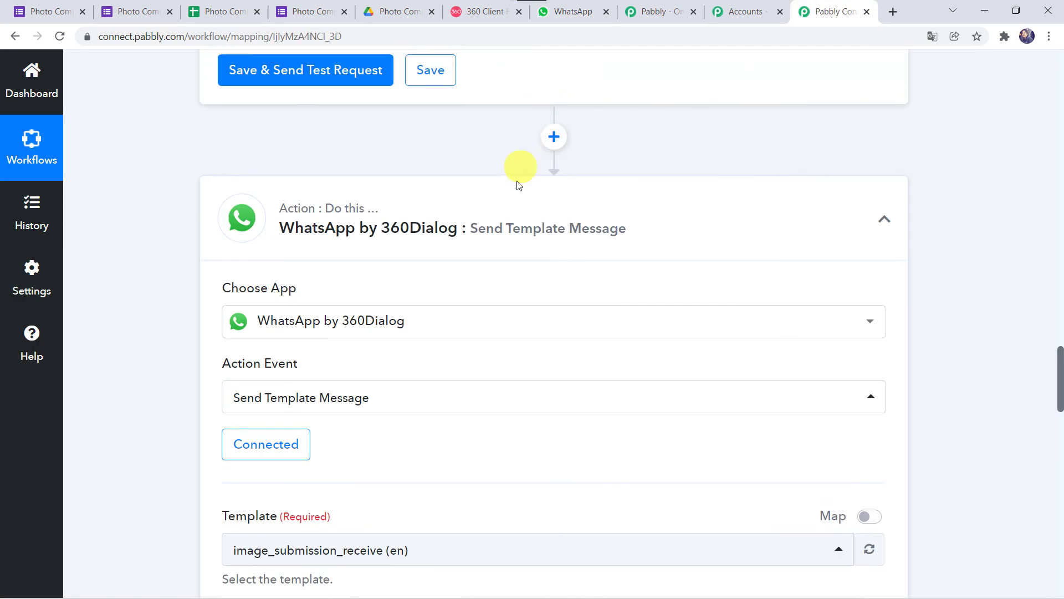
left_click(508, 199)
scroll(511, 204, "up", 15)
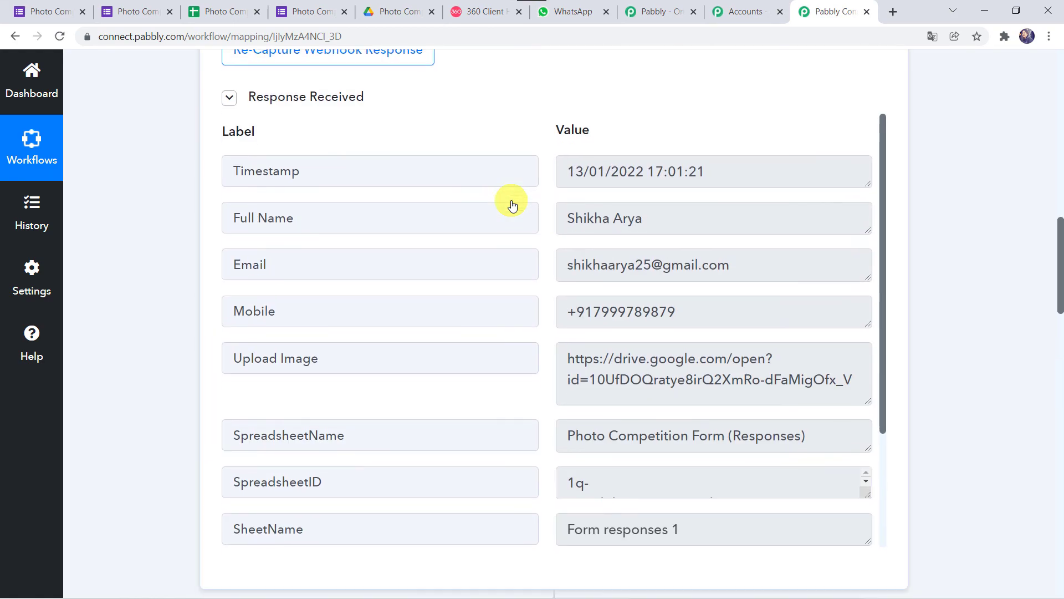
scroll(480, 319, "down", 6)
left_click(468, 386)
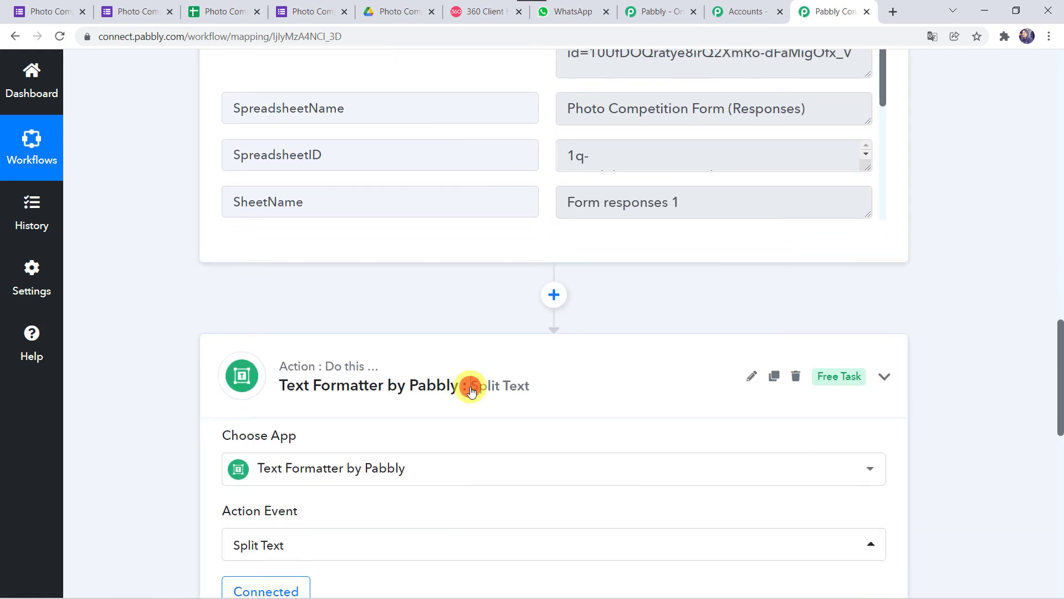
scroll(471, 388, "up", 12)
scroll(470, 389, "up", 3)
left_click(516, 287)
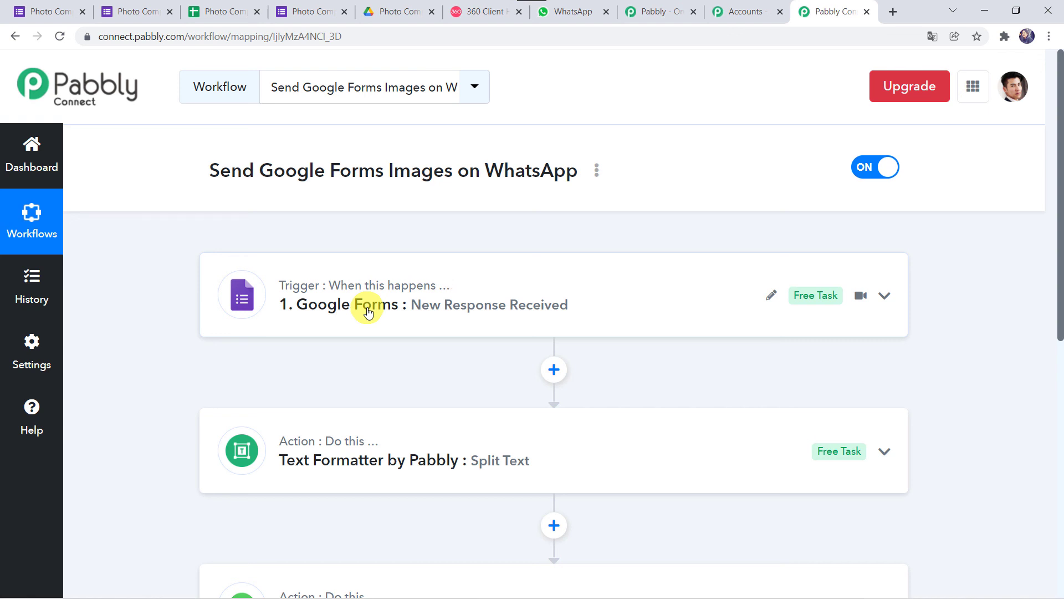
scroll(369, 312, "down", 2)
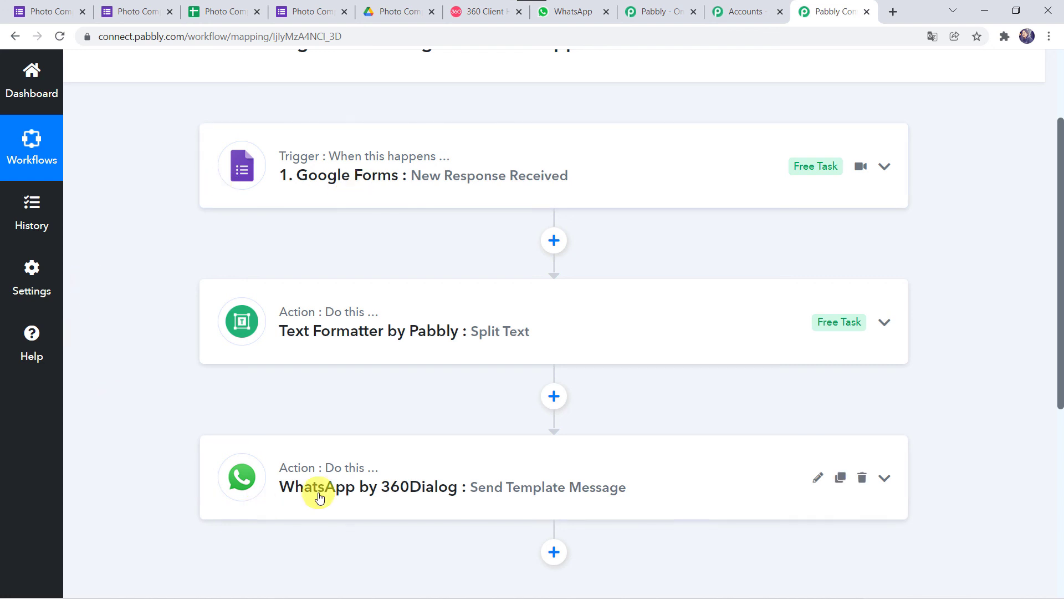
scroll(191, 148, "up", 2)
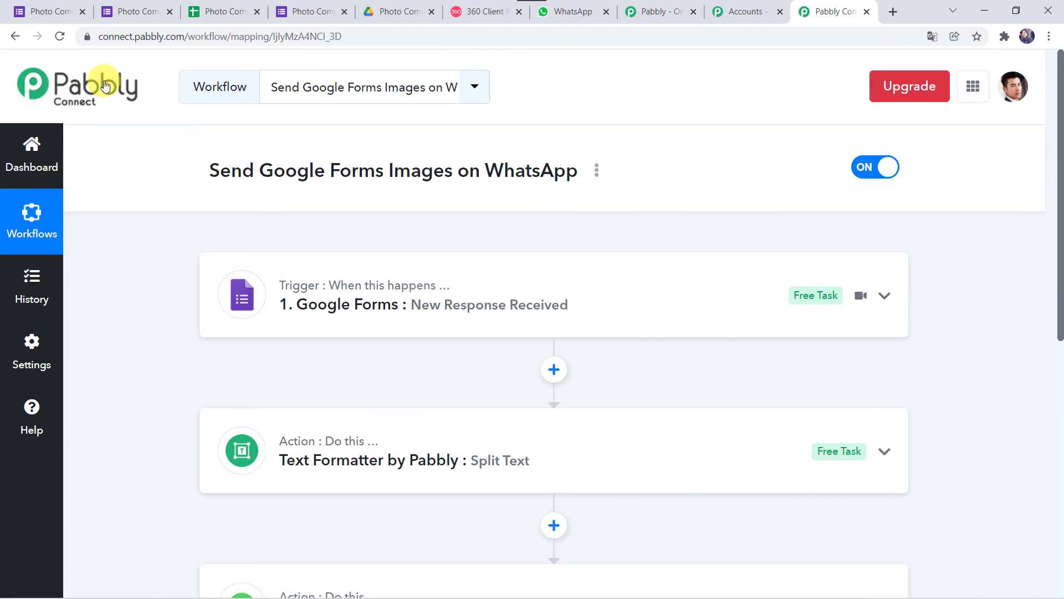